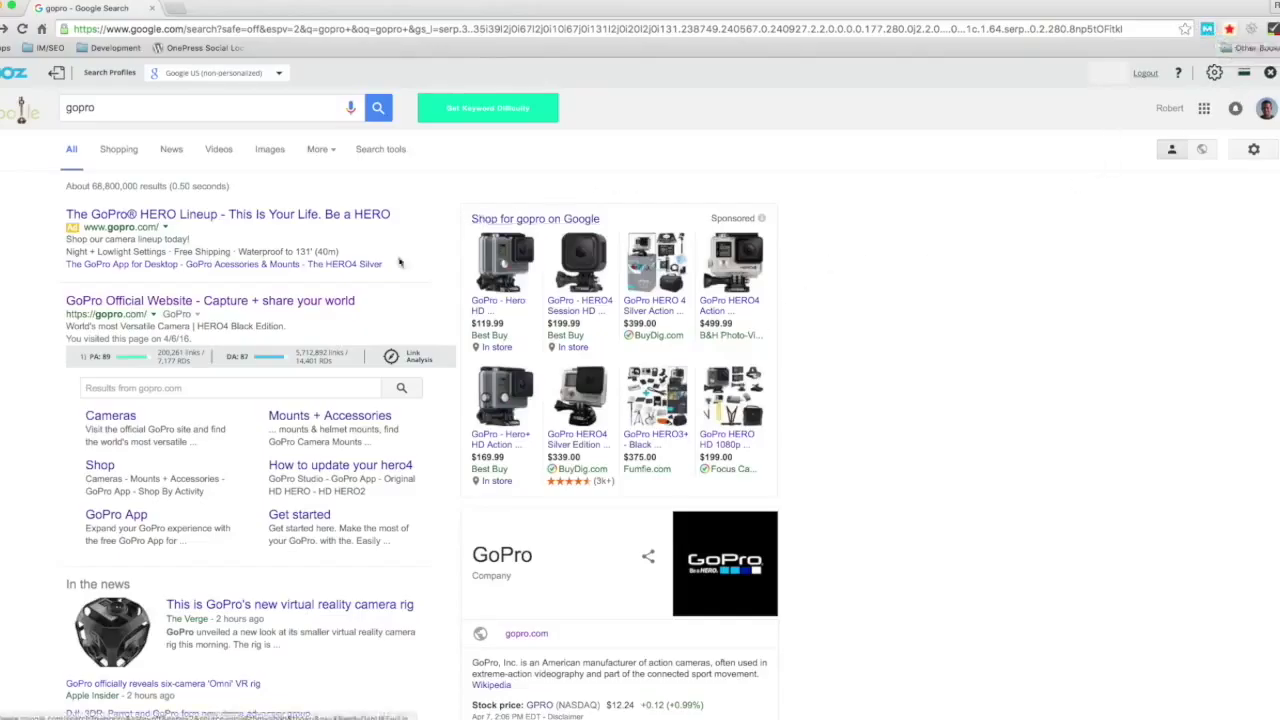
- Examine the MozBar authority metrics in the gopro search results and get the keyword difficulty for that query
{"action": "scroll", "coordinate": [284, 313], "scroll_direction": "down", "scroll_amount": 6}
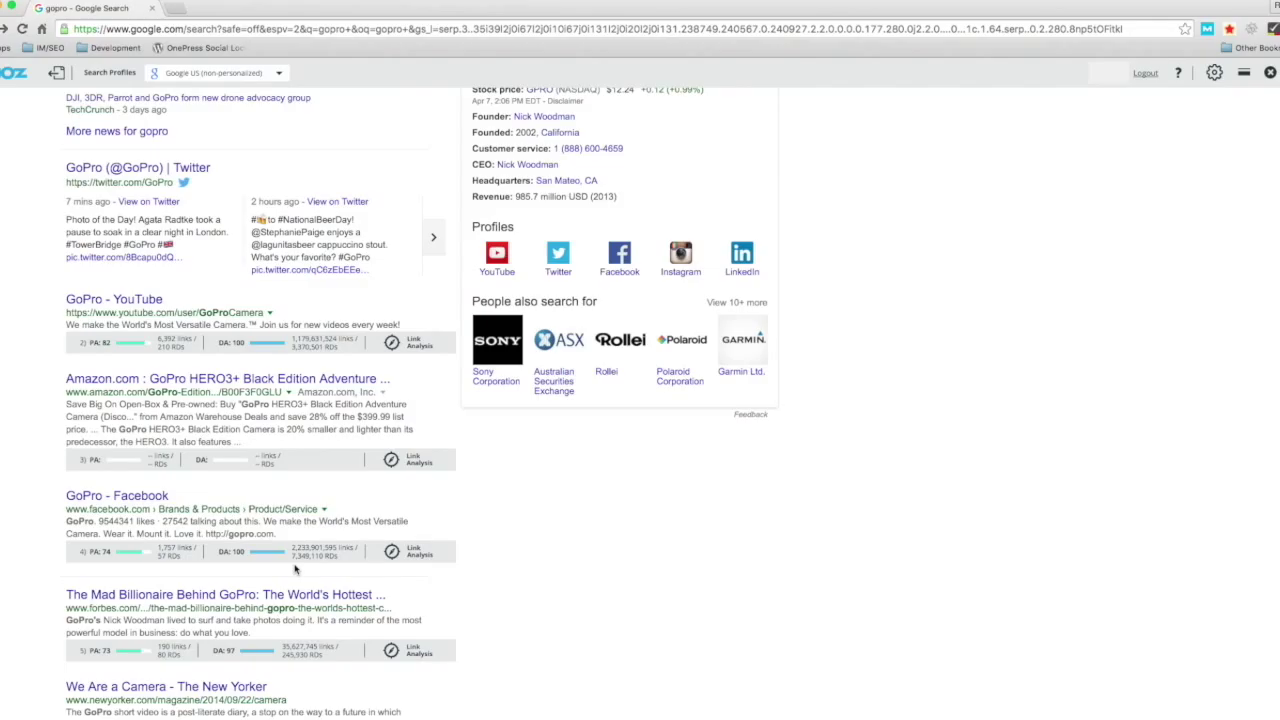
{"action": "scroll", "coordinate": [294, 565], "scroll_direction": "up", "scroll_amount": 10}
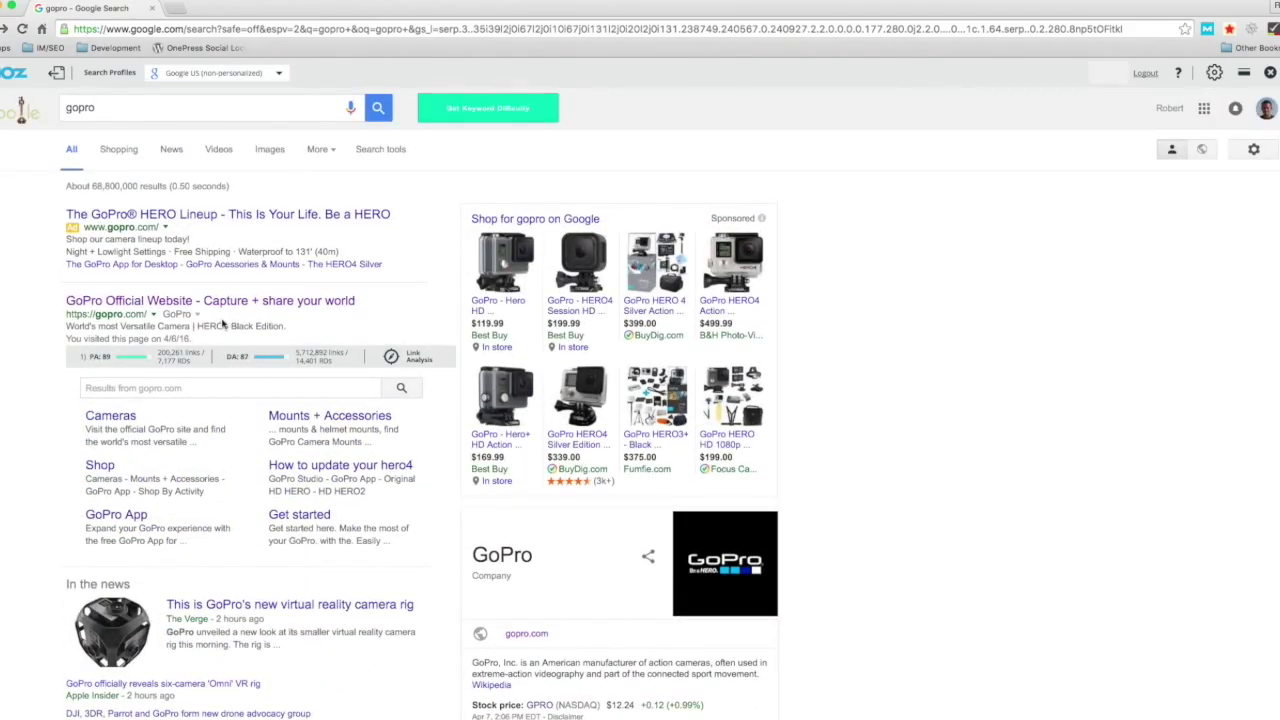
{"action": "left_click", "coordinate": [484, 110]}
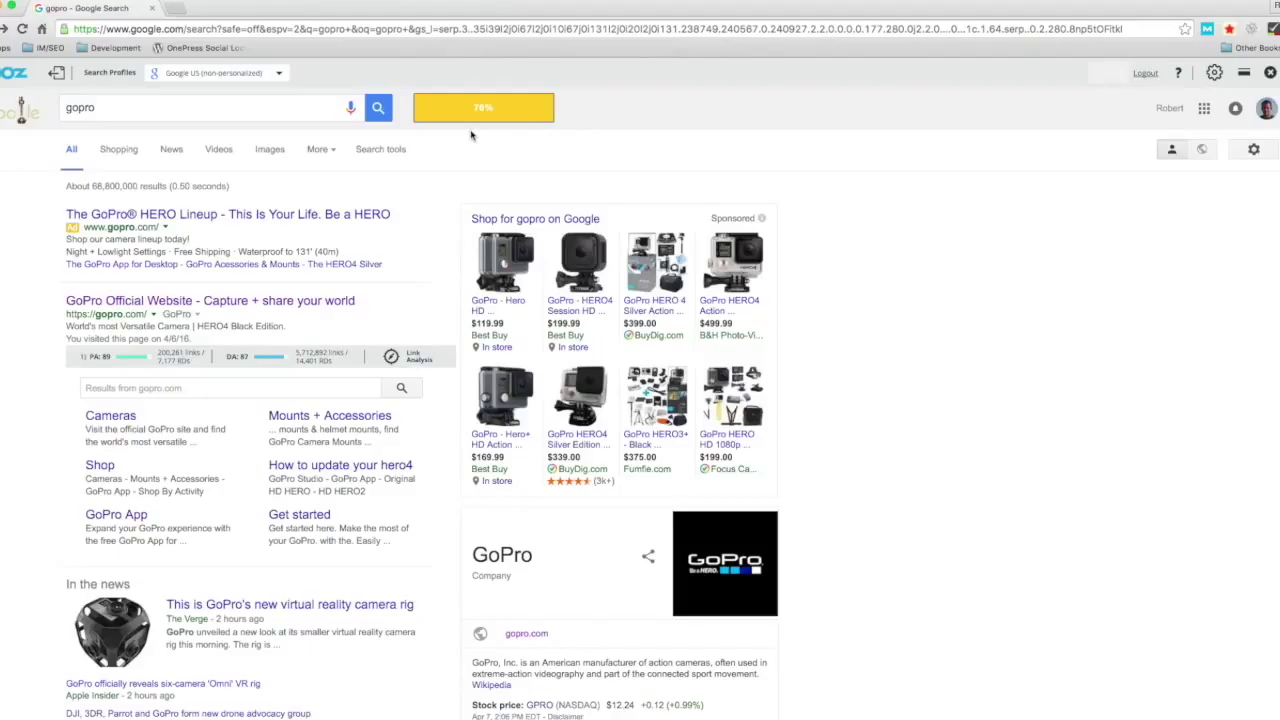
- Search Google for the suggested query "gopro 3 white edition review"
{"action": "left_click", "coordinate": [192, 109]}
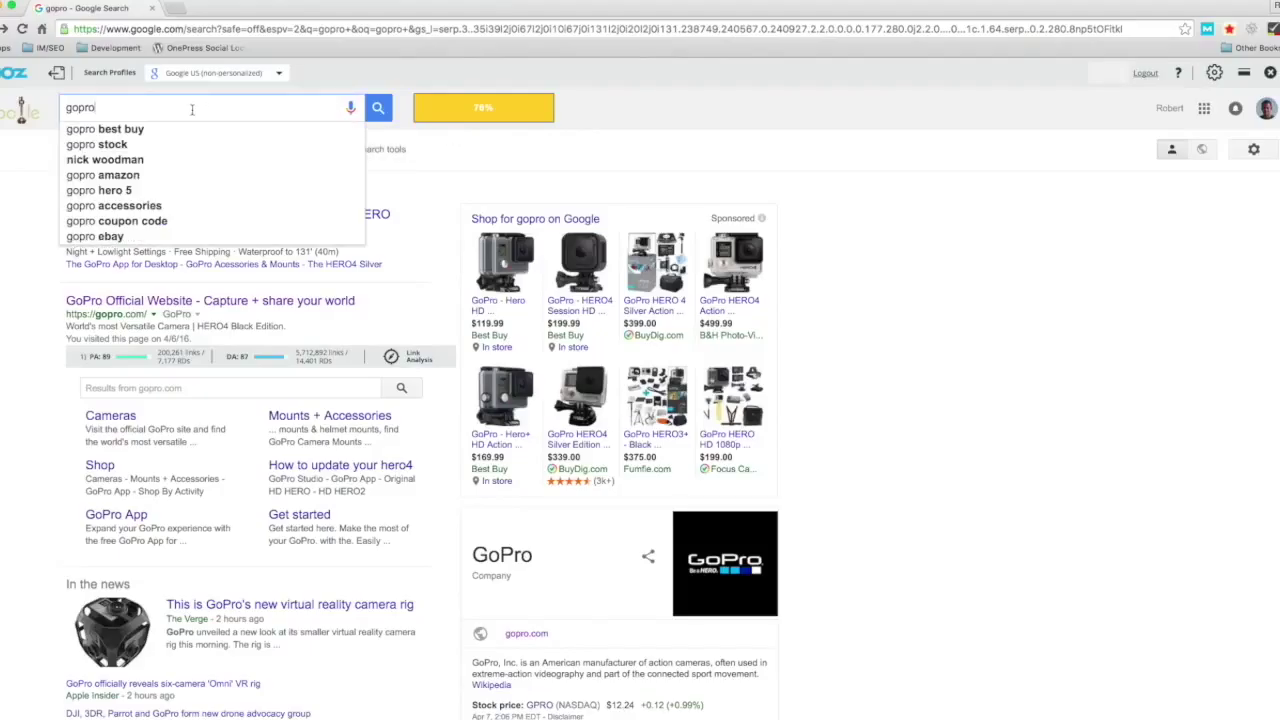
{"action": "type", "text": "3"}
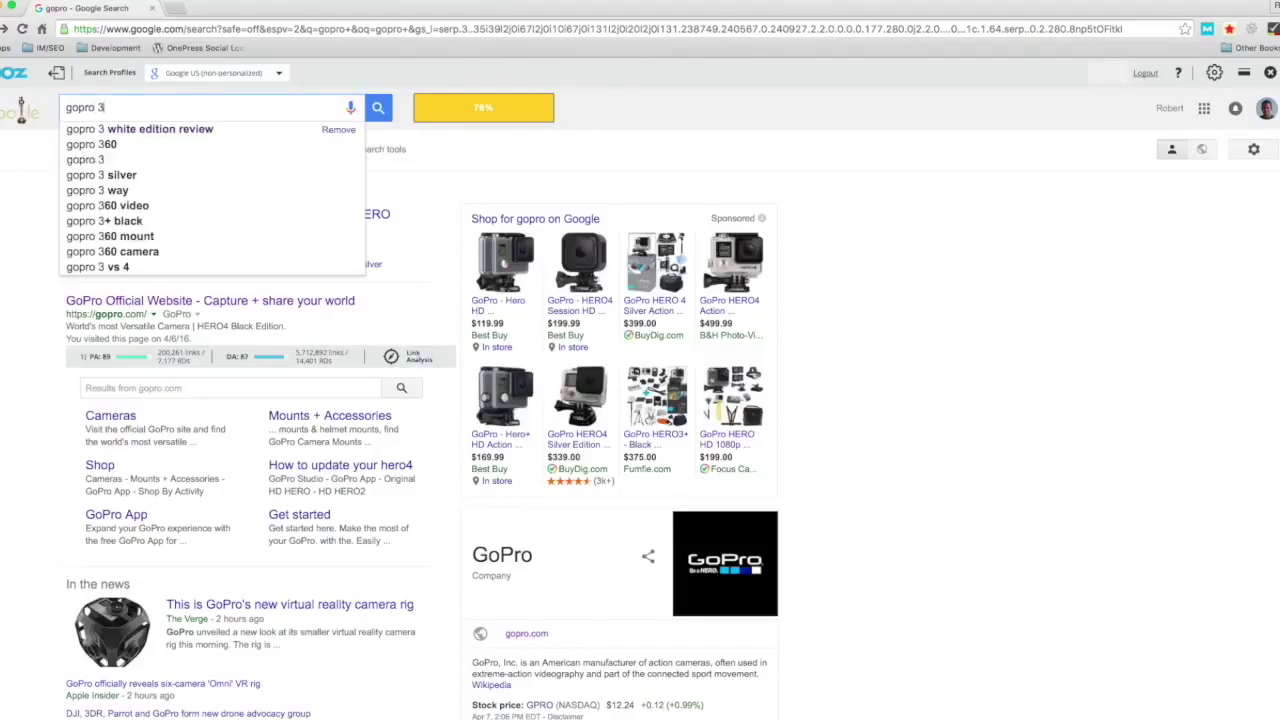
{"action": "key", "text": "Down"}
{"action": "key", "text": "Return"}
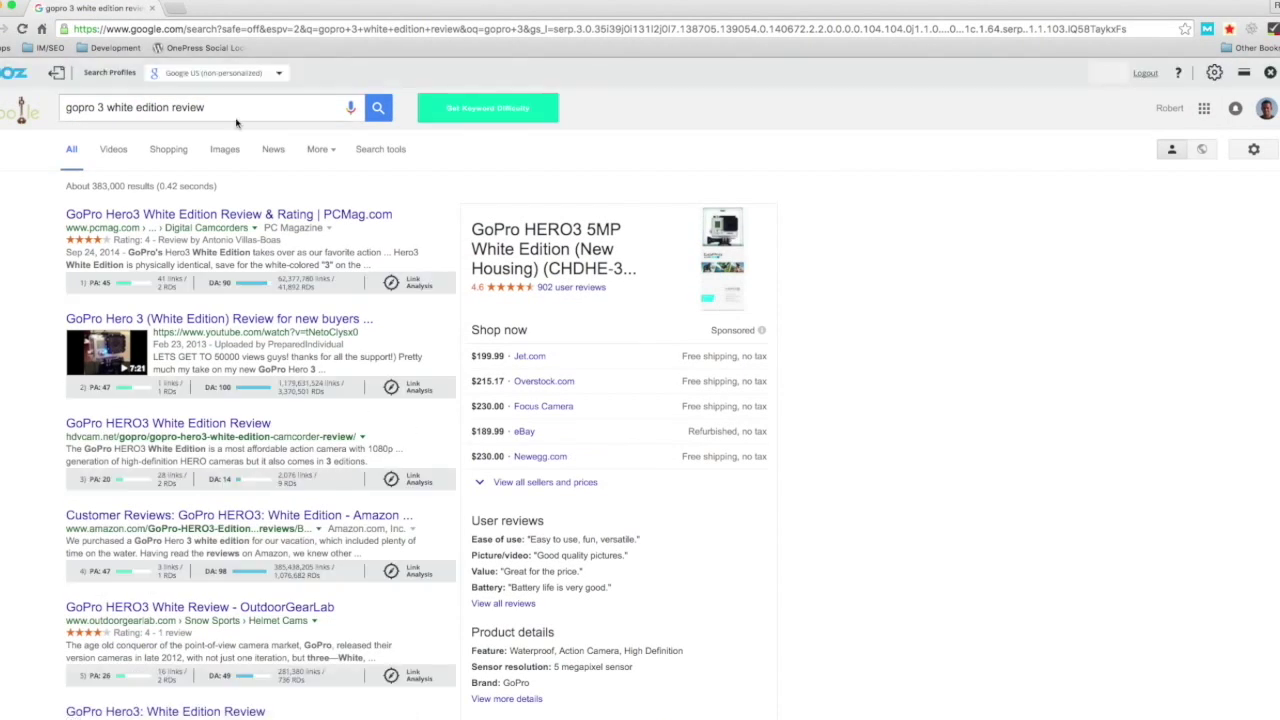
- Compare page authority, domain authority and link counts of the white edition review results, and request the query's keyword difficulty
{"action": "scroll", "coordinate": [237, 150], "scroll_direction": "down", "scroll_amount": 1}
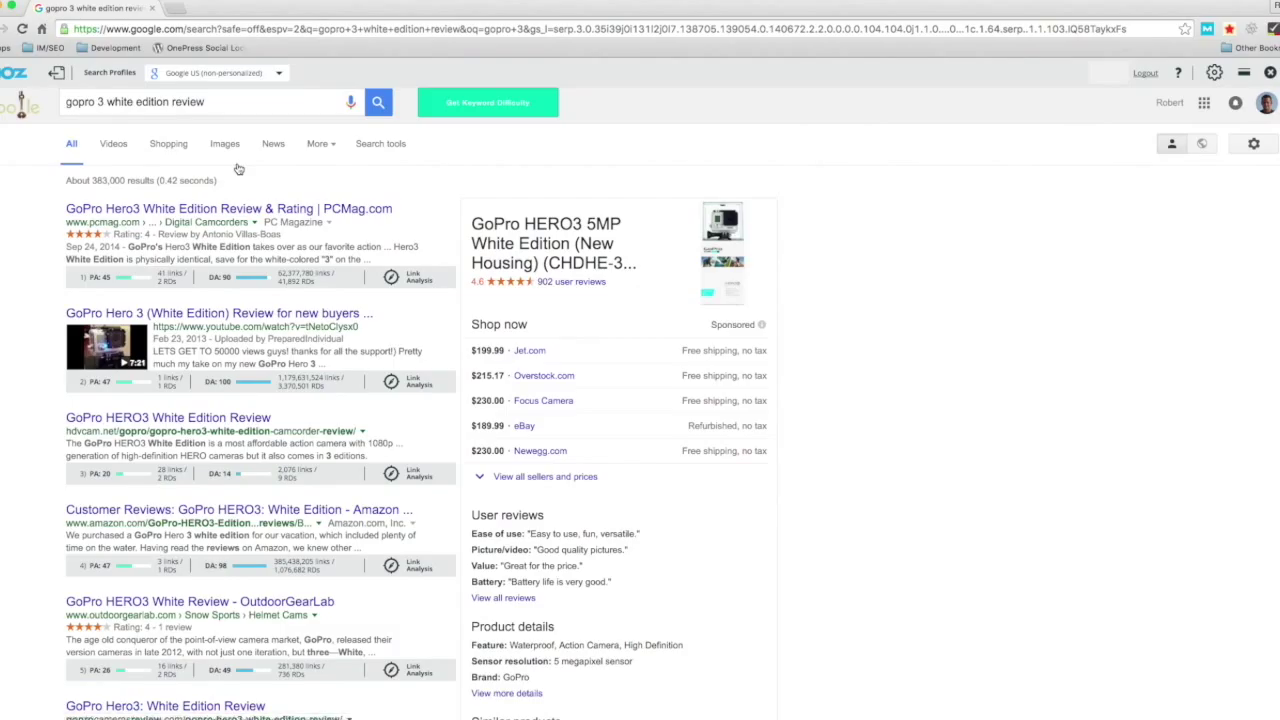
{"action": "scroll", "coordinate": [127, 290], "scroll_direction": "down", "scroll_amount": 2}
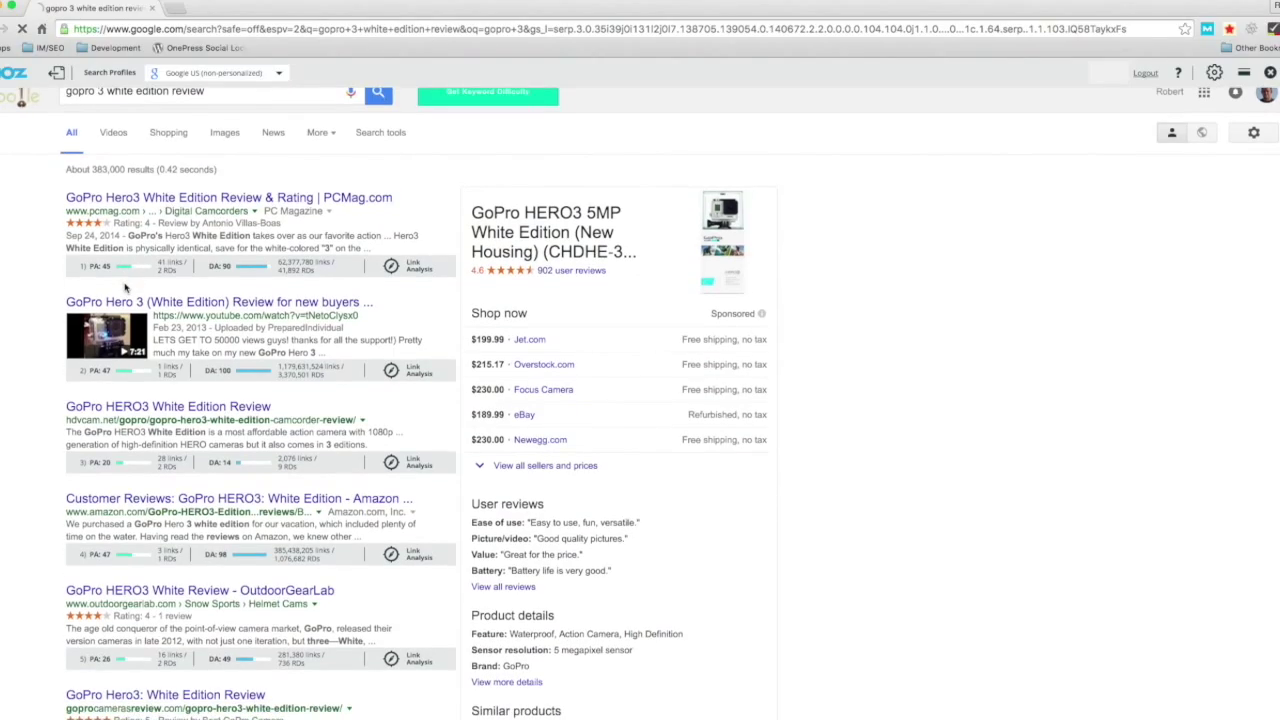
{"action": "scroll", "coordinate": [231, 263], "scroll_direction": "down", "scroll_amount": 1}
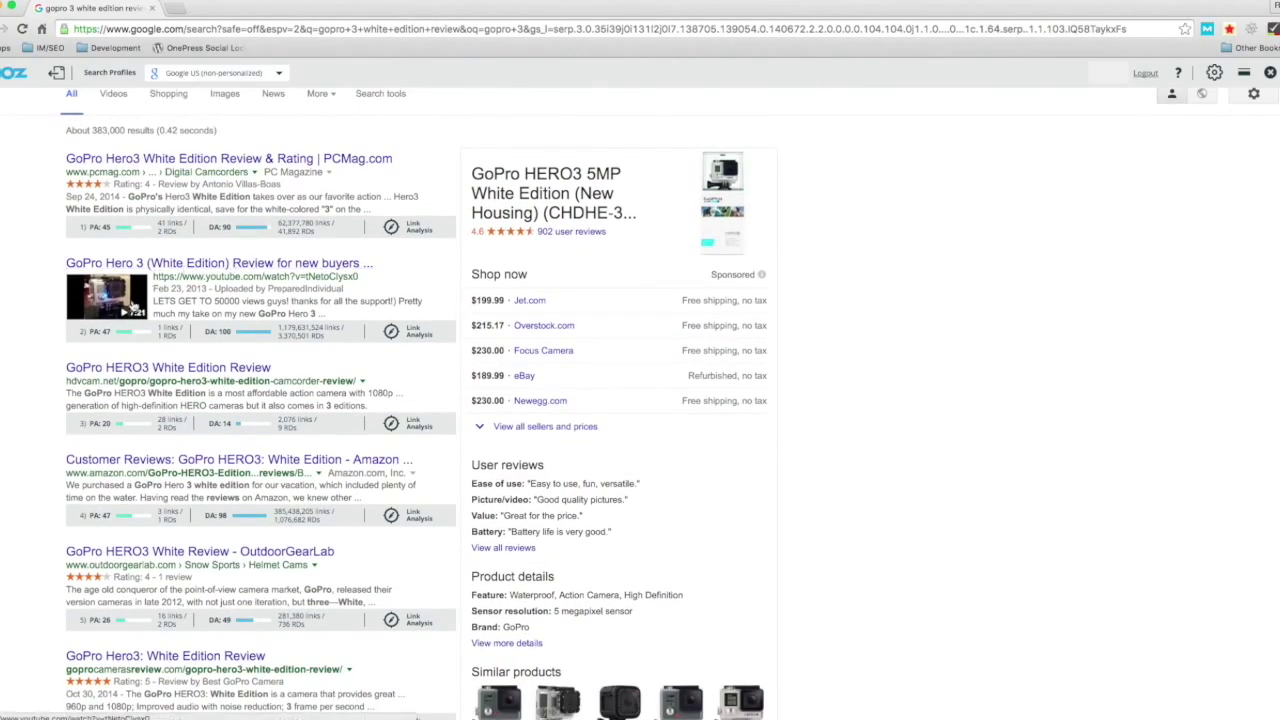
{"action": "scroll", "coordinate": [253, 335], "scroll_direction": "down", "scroll_amount": 1}
{"action": "scroll", "coordinate": [253, 335], "scroll_direction": "down", "scroll_amount": 5}
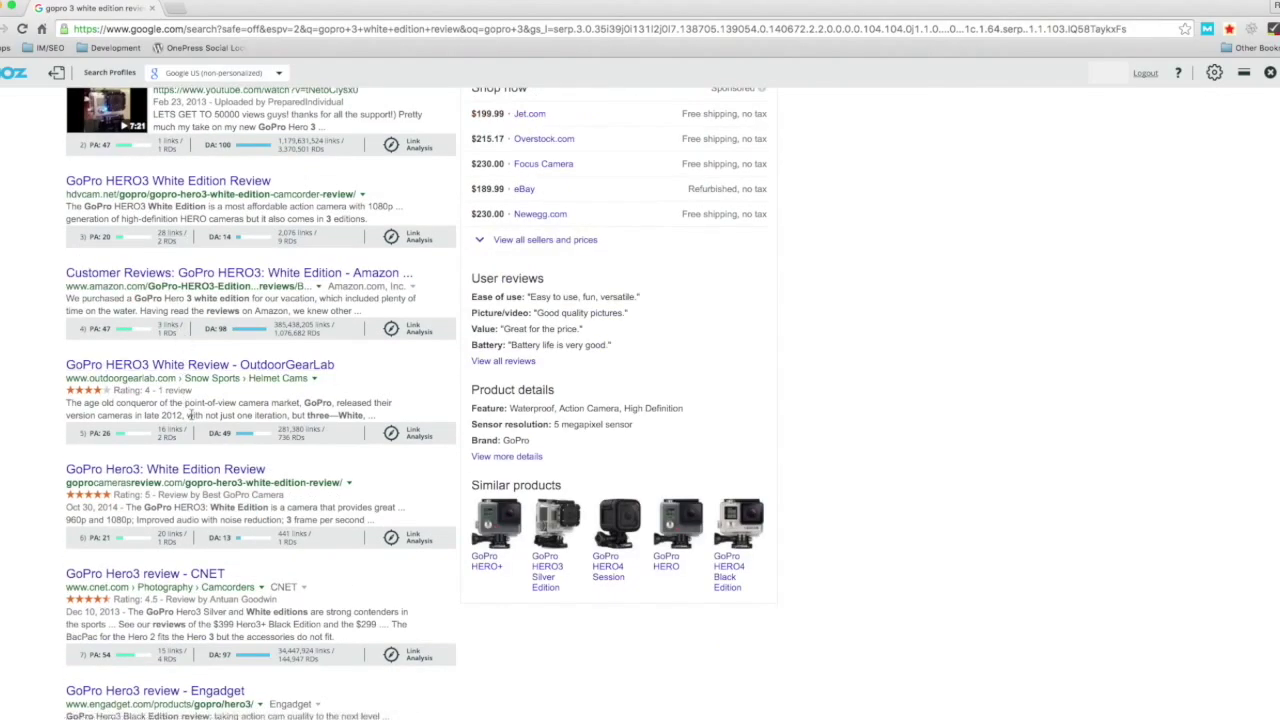
{"action": "scroll", "coordinate": [270, 436], "scroll_direction": "down", "scroll_amount": 1}
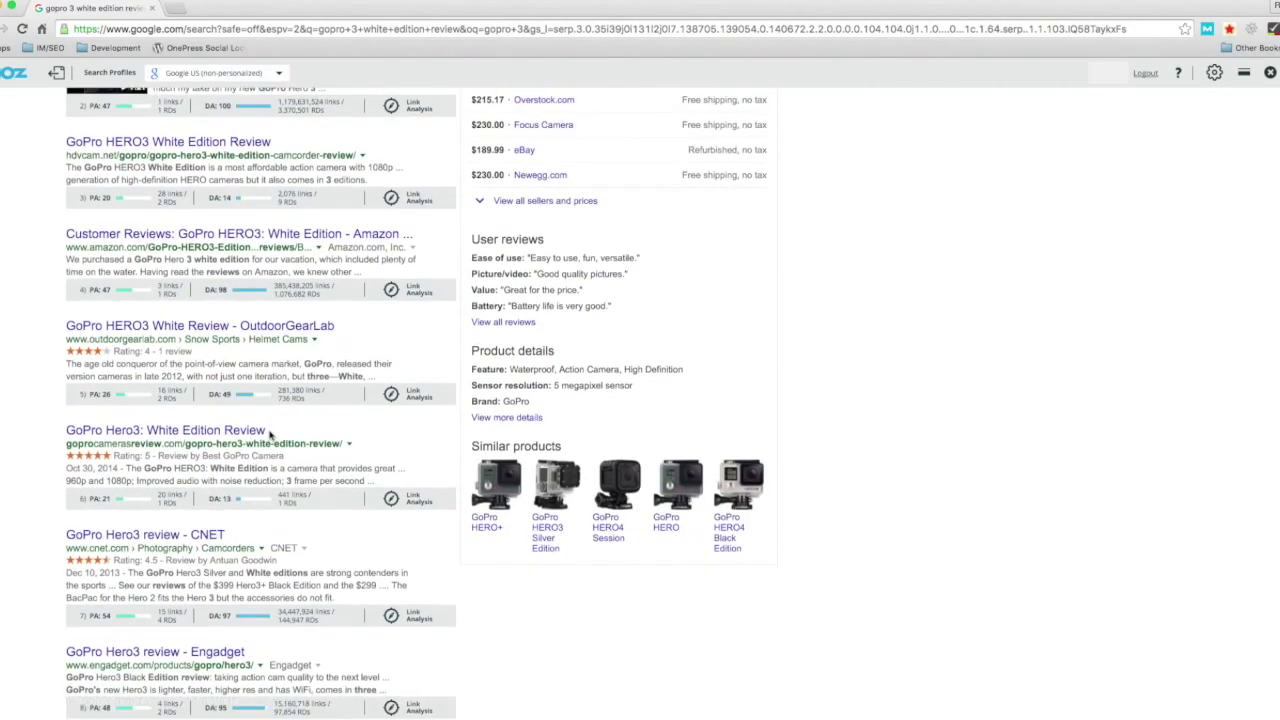
{"action": "scroll", "coordinate": [230, 453], "scroll_direction": "up", "scroll_amount": 6}
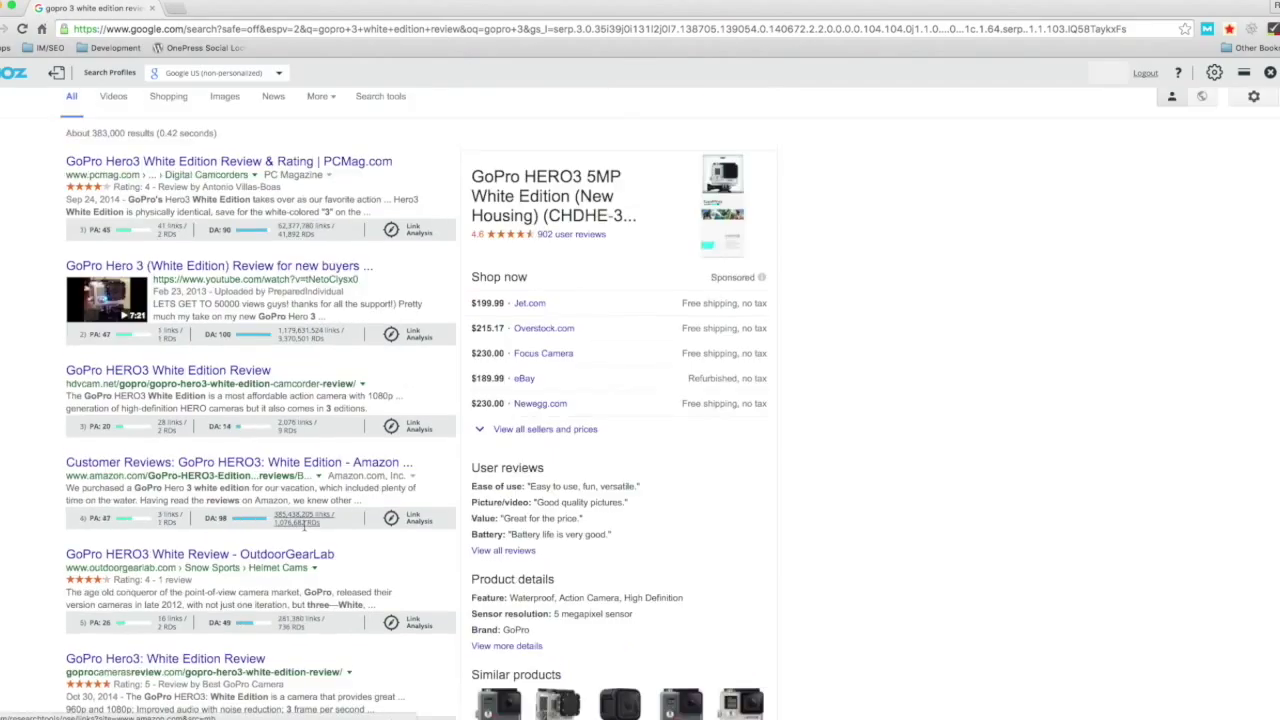
{"action": "scroll", "coordinate": [305, 525], "scroll_direction": "up", "scroll_amount": 1}
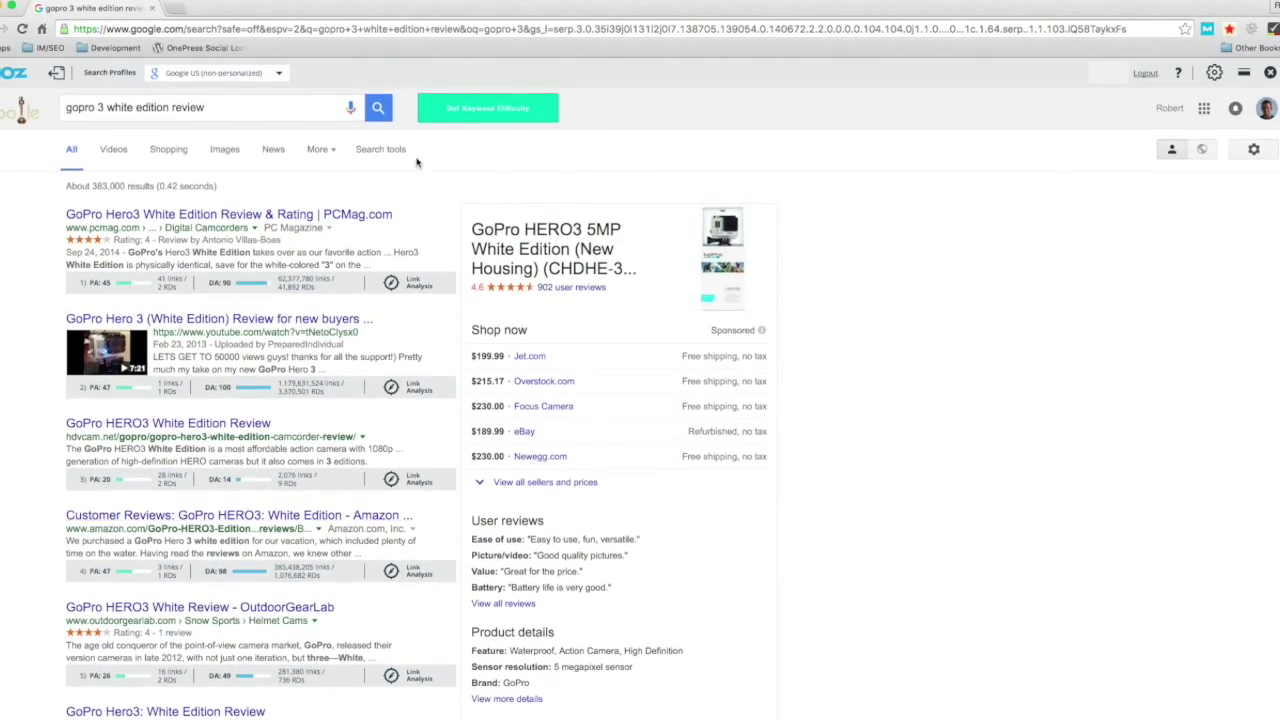
{"action": "left_click", "coordinate": [468, 106]}
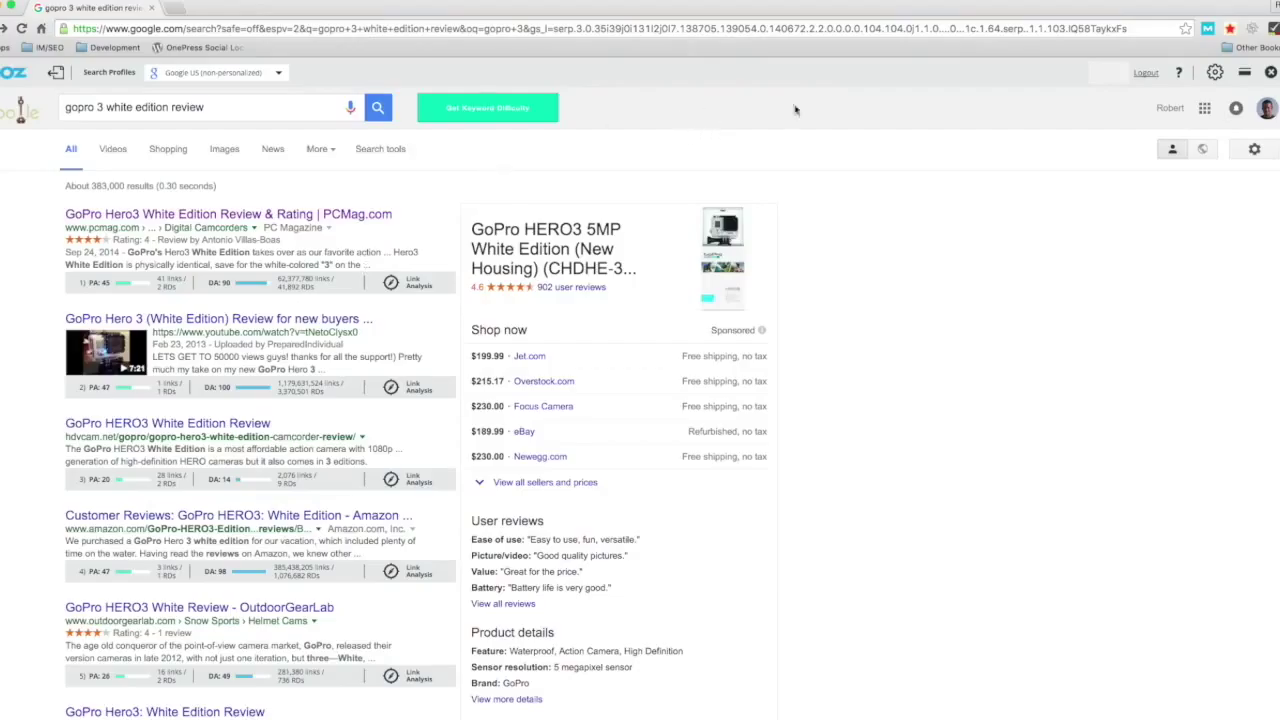
- Hide the MozBar overlay and turn on all SEOquake features so its metrics show under the search results
{"action": "left_click", "coordinate": [1208, 31]}
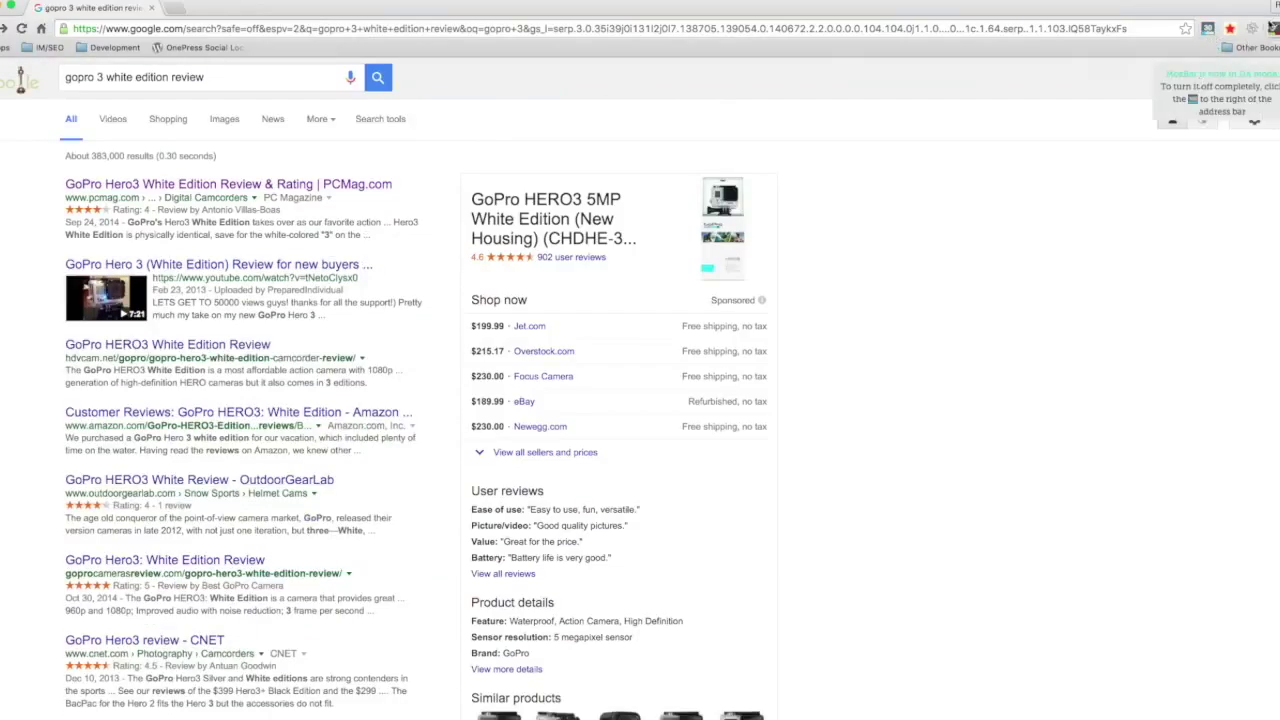
{"action": "left_click", "coordinate": [1252, 28]}
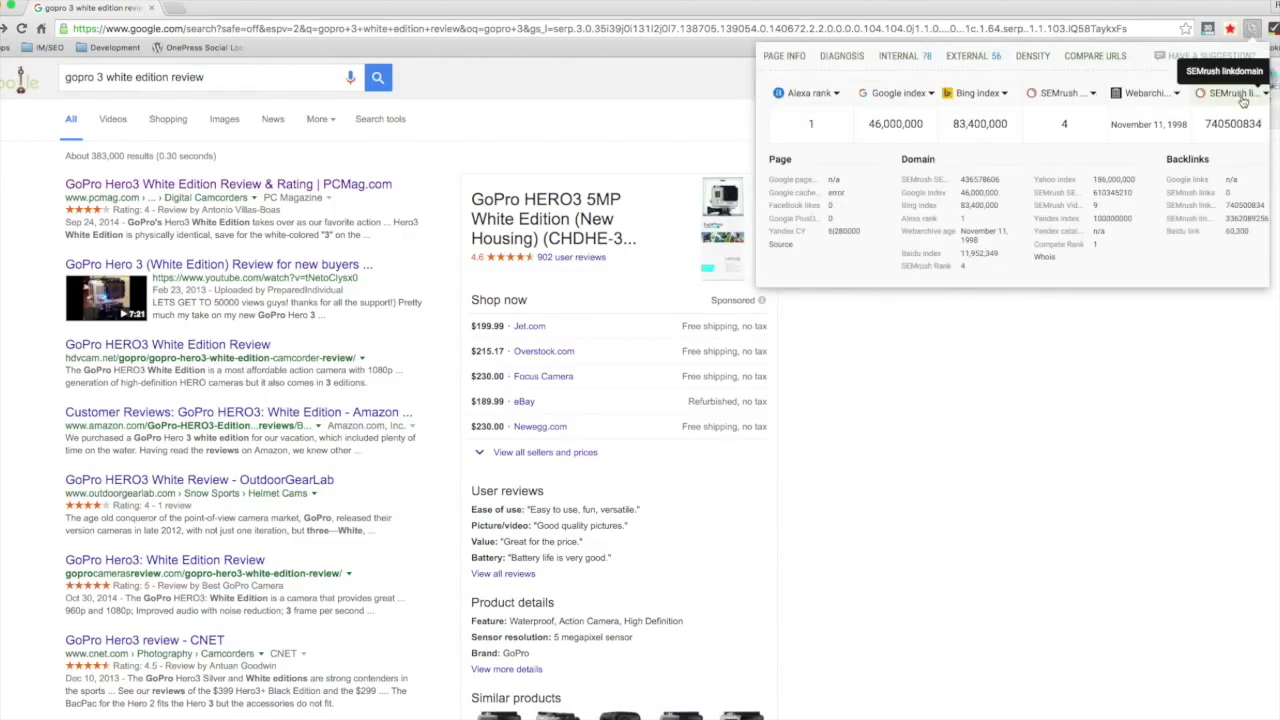
{"action": "left_click", "coordinate": [1254, 30]}
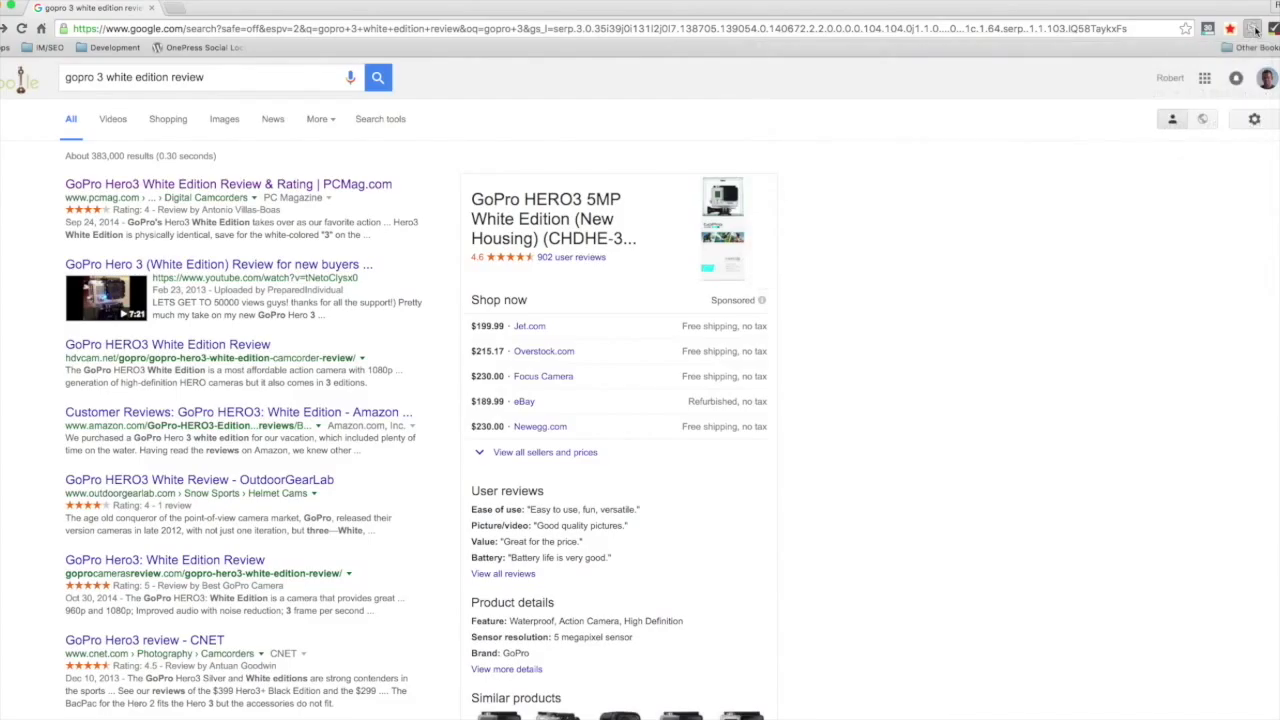
{"action": "left_click", "coordinate": [1255, 31]}
{"action": "left_click", "coordinate": [1255, 52]}
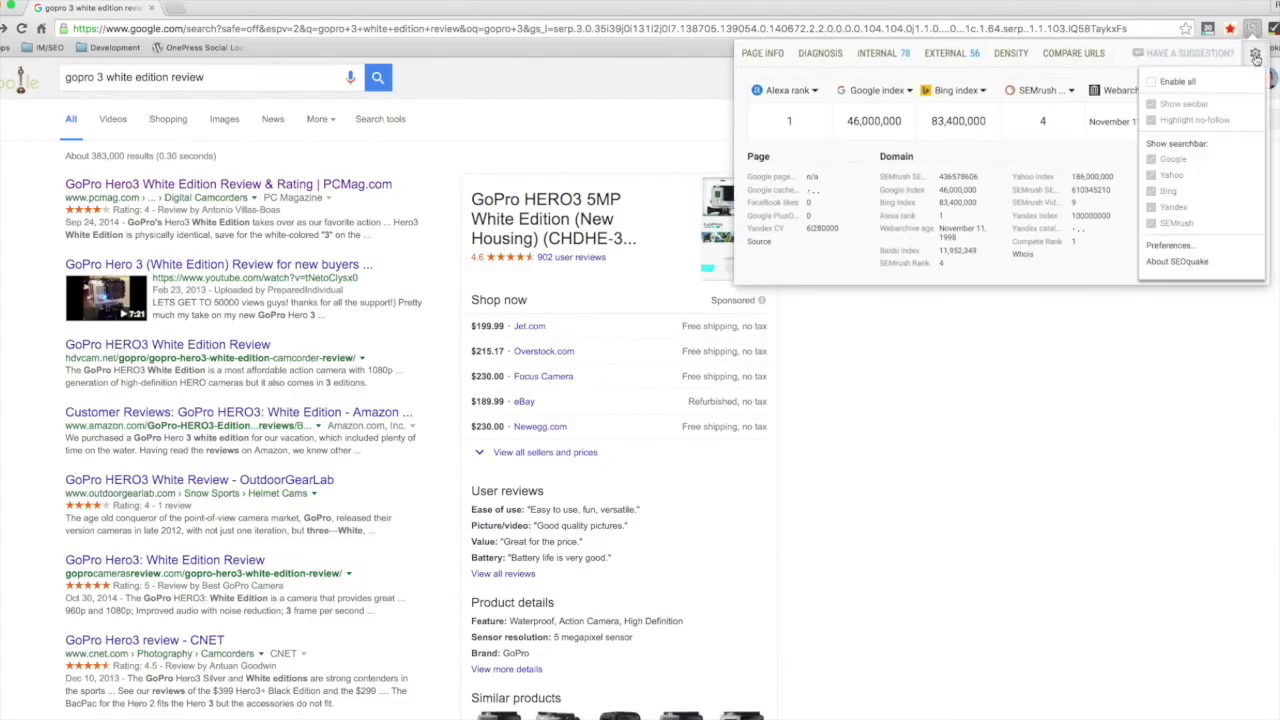
{"action": "left_click", "coordinate": [1168, 84]}
{"action": "left_click", "coordinate": [537, 120]}
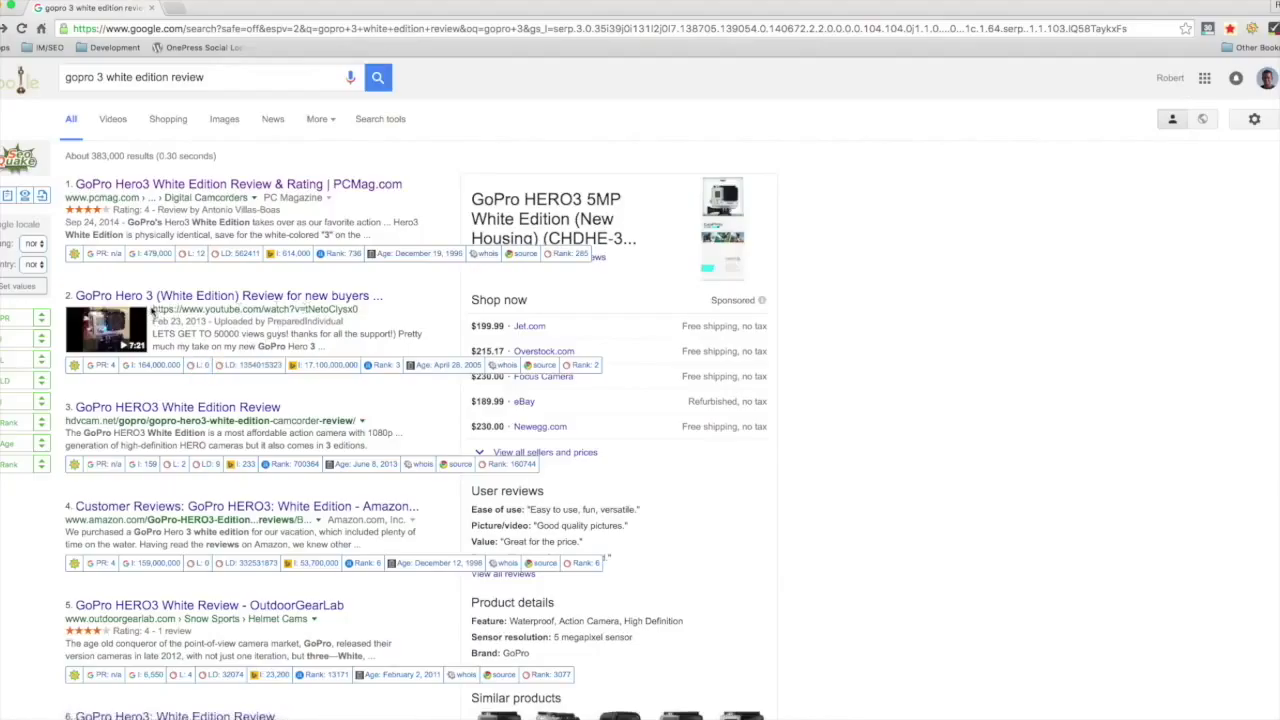
- Examine the SEOquake metrics for the YouTube domain in the second search result
{"action": "left_click_drag", "start_coordinate": [158, 310], "coordinate": [262, 310]}
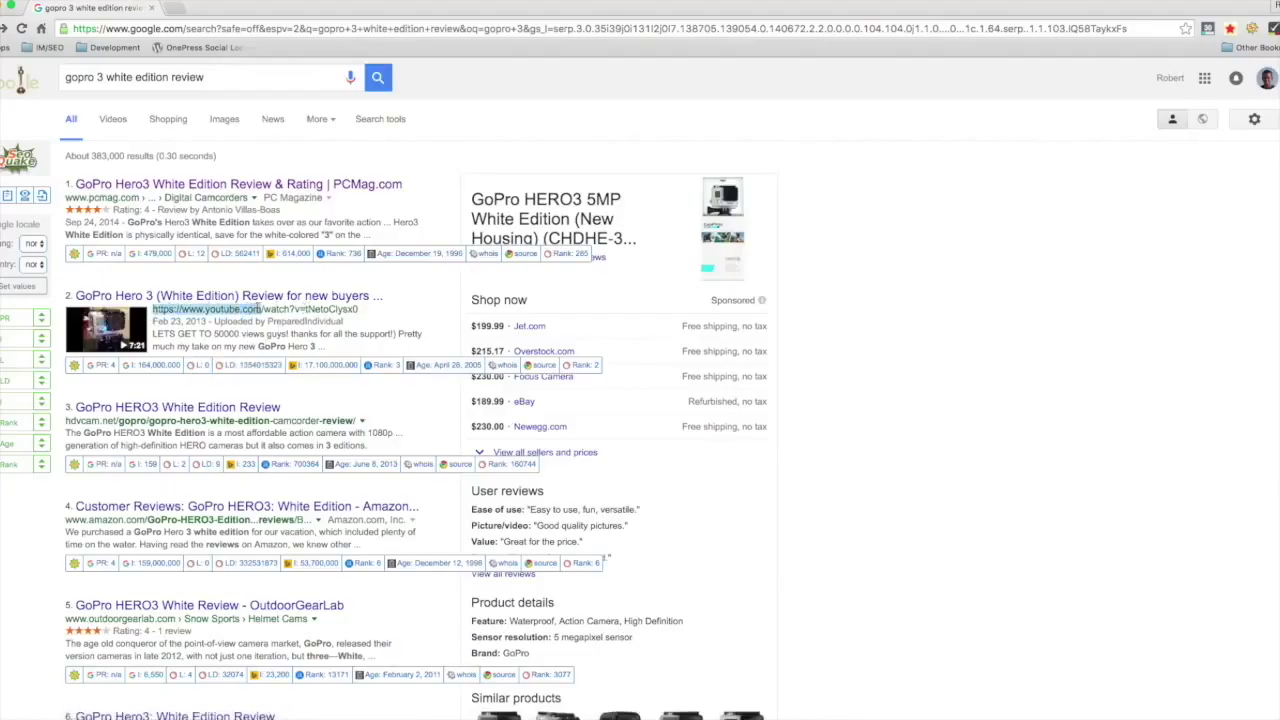
{"action": "left_click", "coordinate": [292, 390]}
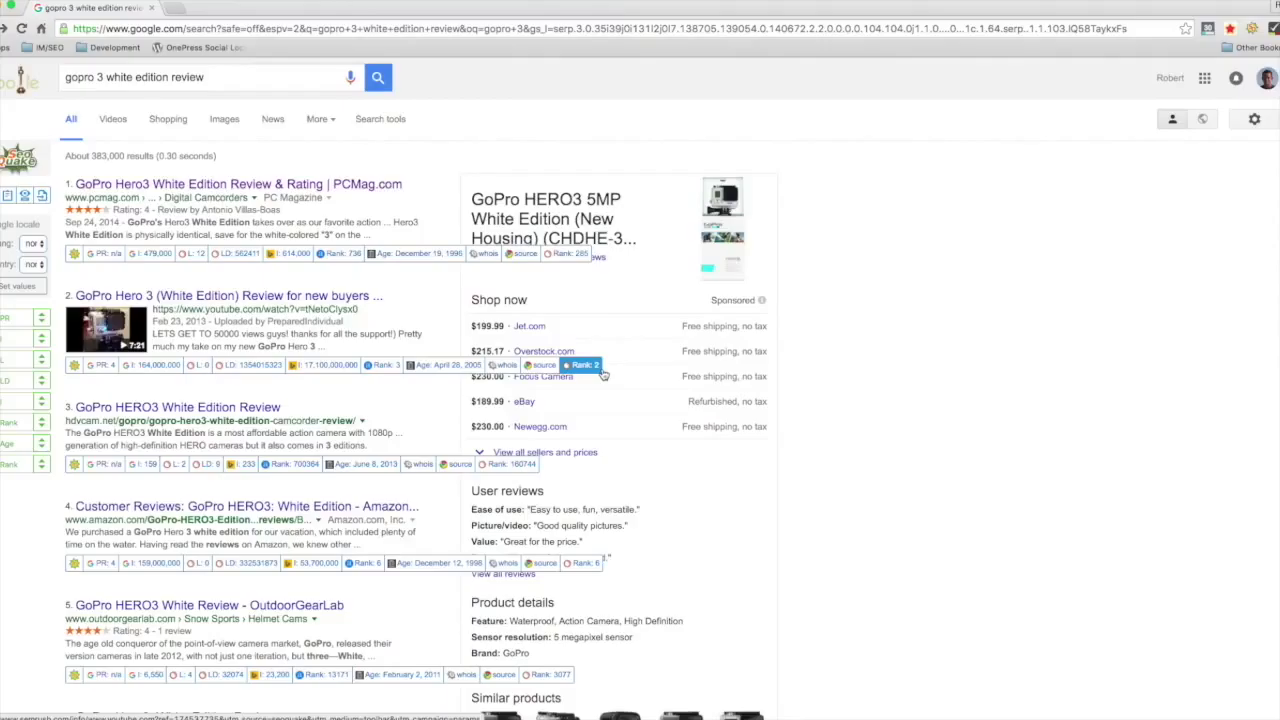
- Open the PCMag GoPro Hero3 White Edition review from the results and examine its SEOquake page diagnosis
{"action": "left_click", "coordinate": [153, 184]}
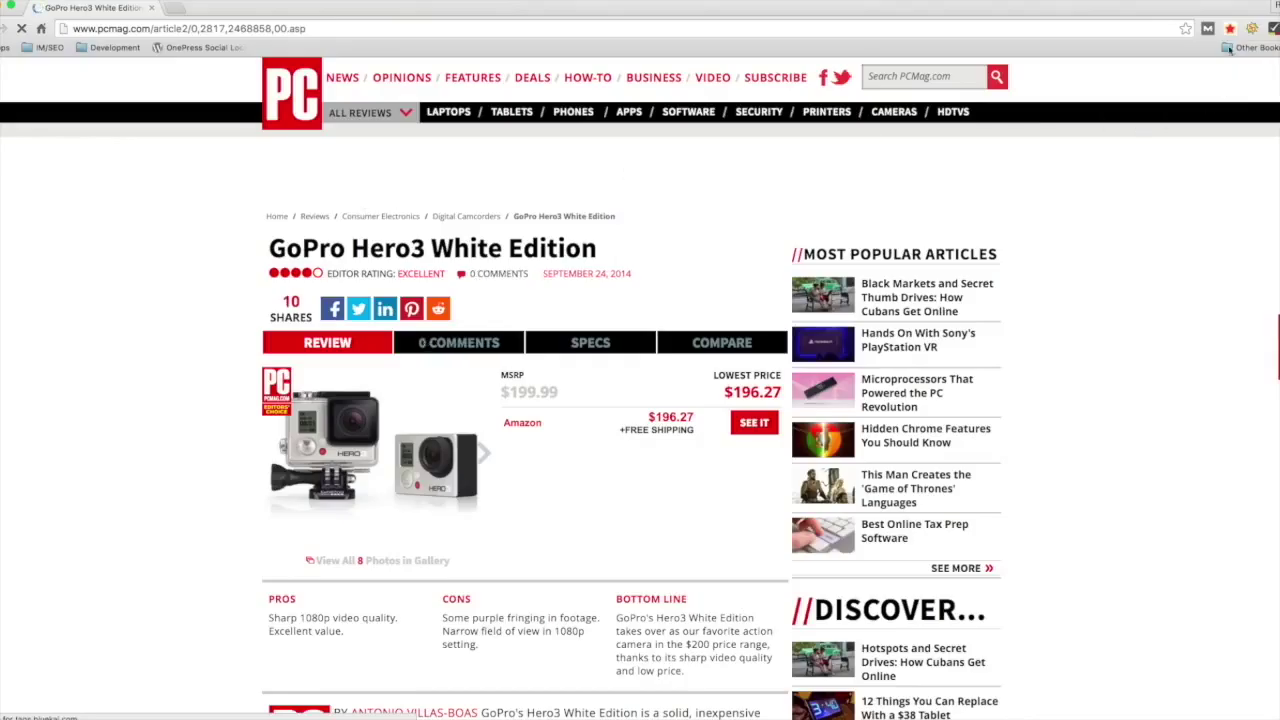
{"action": "left_click", "coordinate": [1251, 29]}
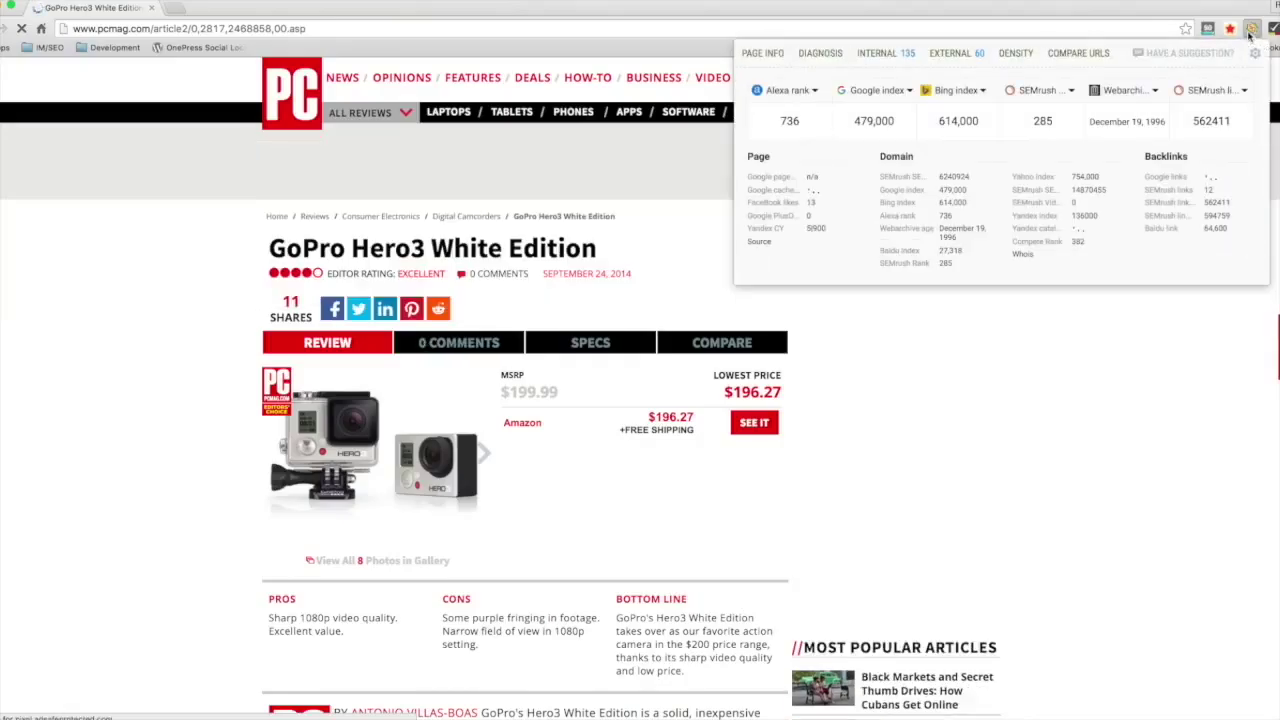
{"action": "left_click", "coordinate": [833, 55]}
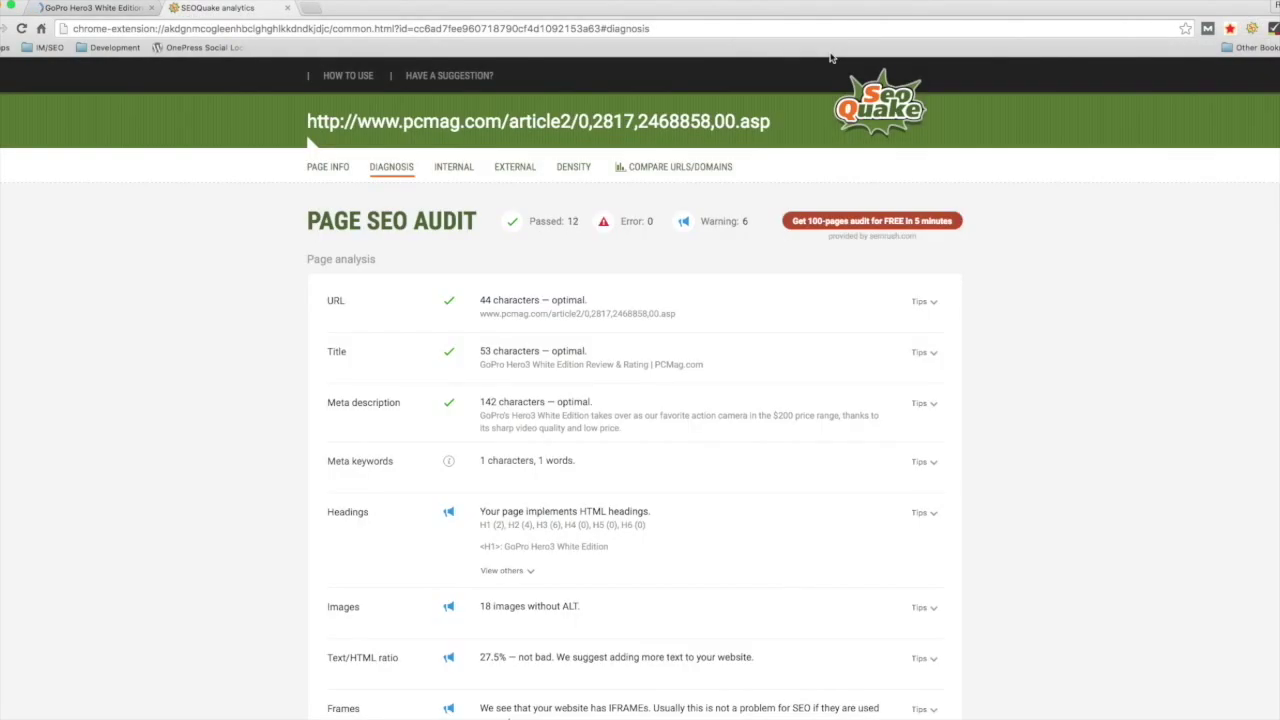
{"action": "scroll", "coordinate": [525, 175], "scroll_direction": "down", "scroll_amount": 10}
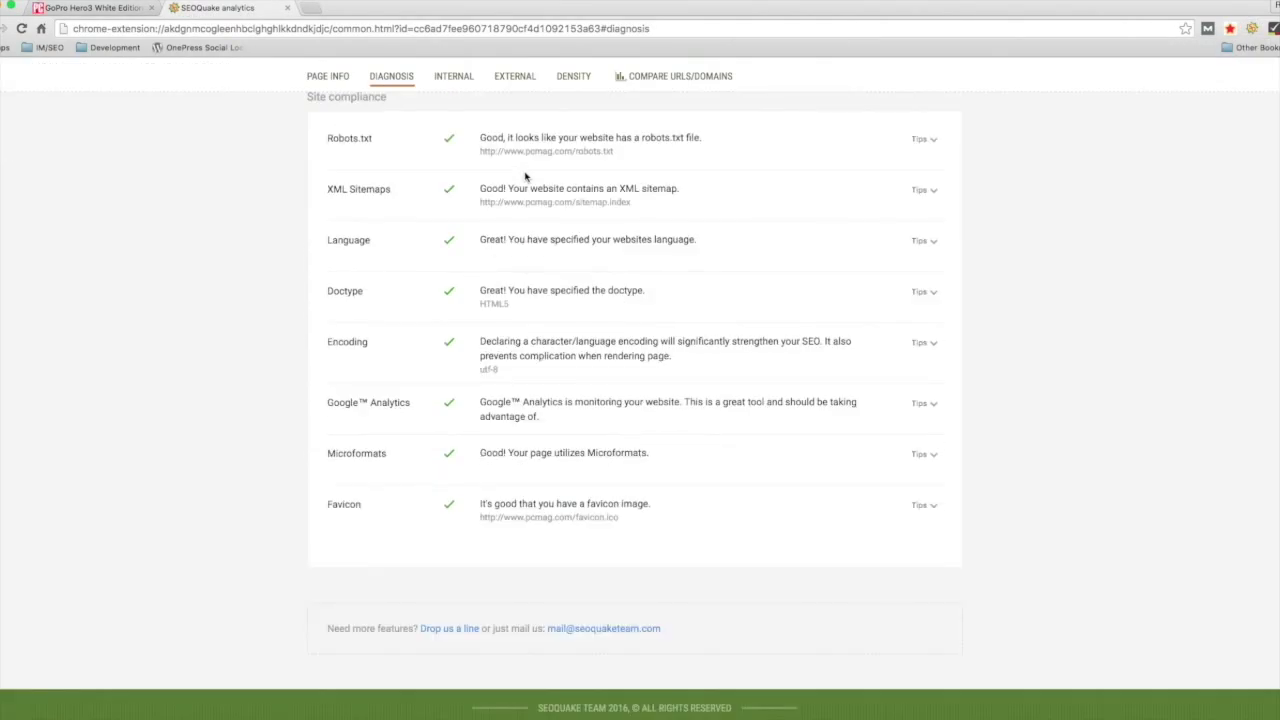
{"action": "scroll", "coordinate": [525, 175], "scroll_direction": "up", "scroll_amount": 10}
{"action": "scroll", "coordinate": [459, 445], "scroll_direction": "down", "scroll_amount": 6}
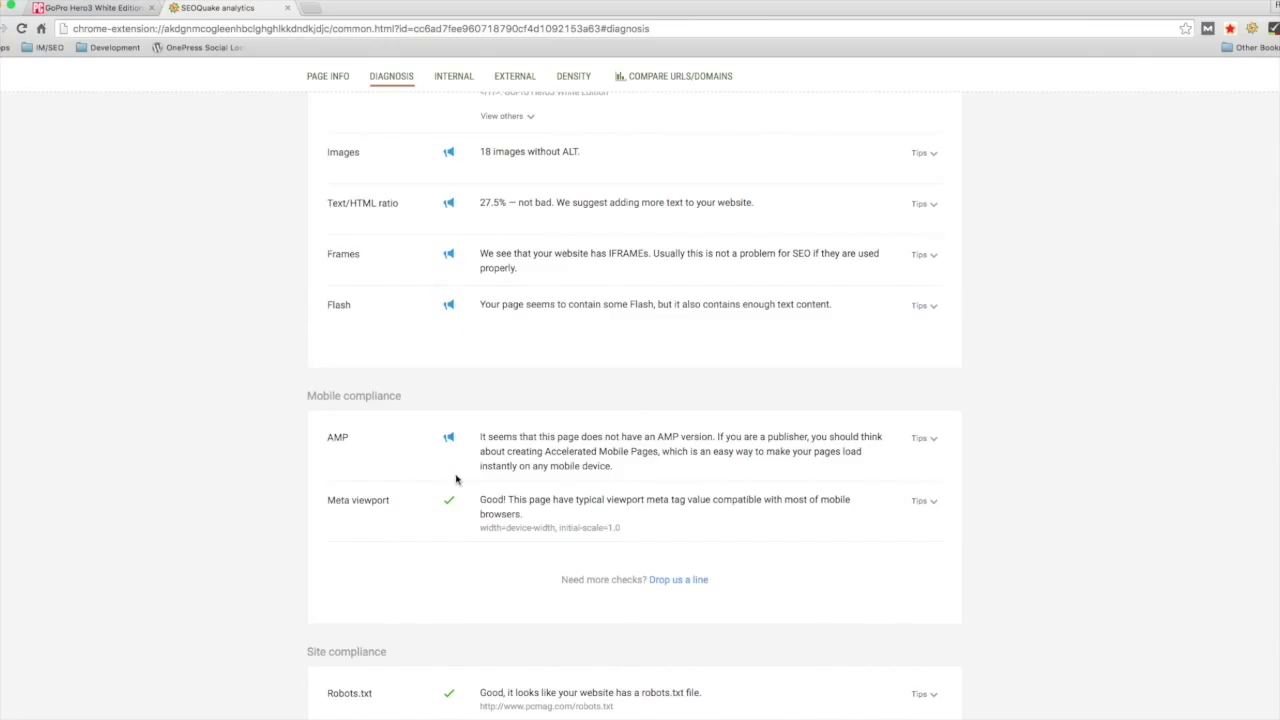
{"action": "scroll", "coordinate": [456, 480], "scroll_direction": "down", "scroll_amount": 2}
{"action": "left_click", "coordinate": [287, 7]}
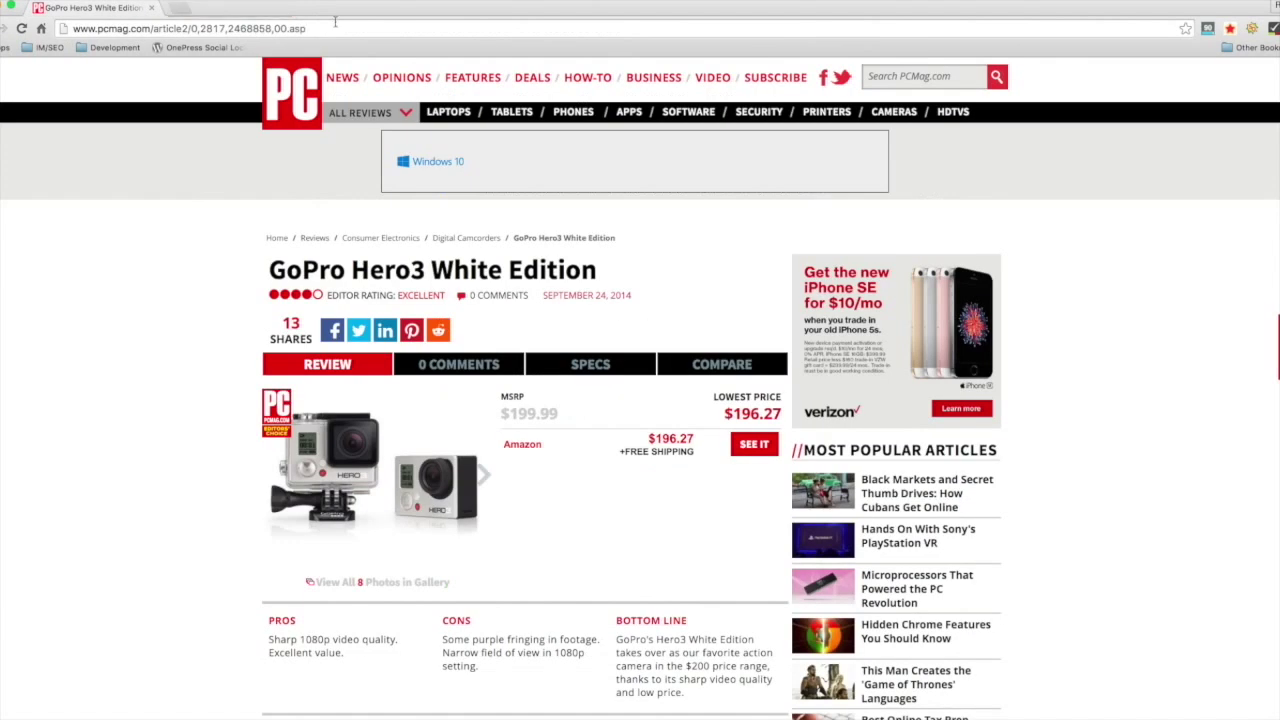
- Open The Little Backpacker's Go Pro Hero 3 review from the search results and examine its SEOquake page diagnosis
{"action": "key", "text": "alt+Left"}
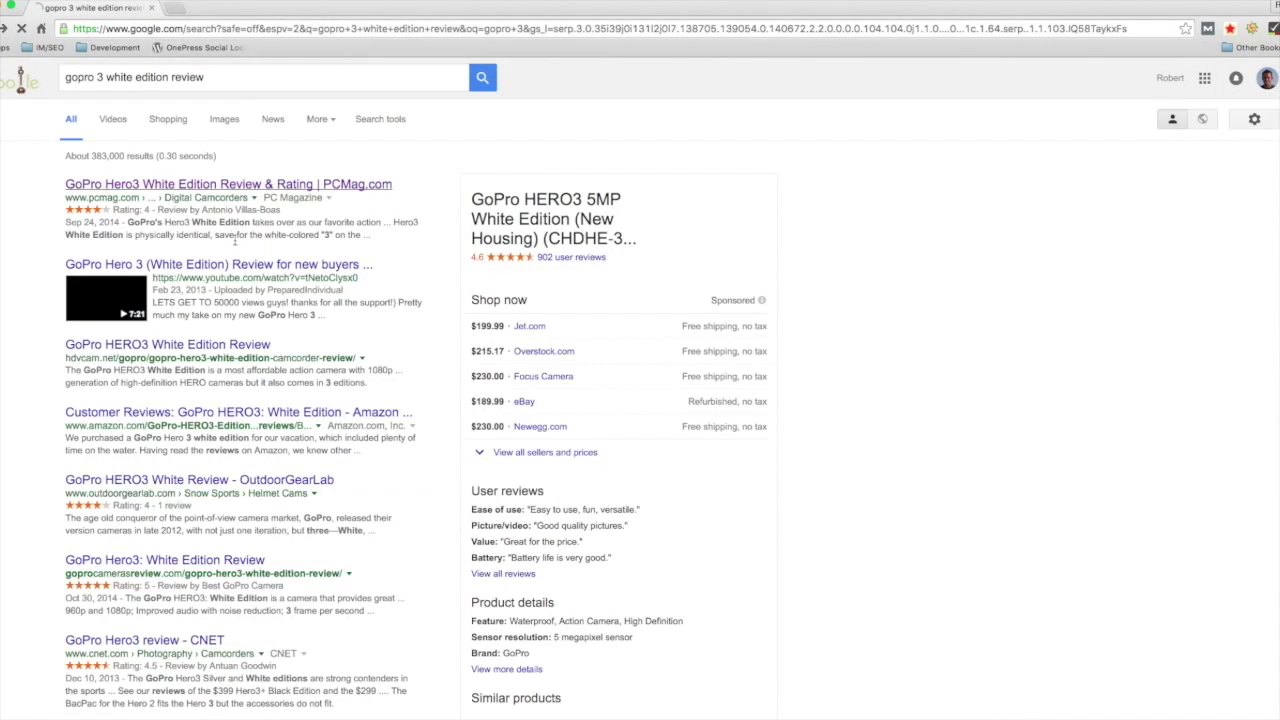
{"action": "scroll", "coordinate": [241, 418], "scroll_direction": "down", "scroll_amount": 5}
{"action": "left_click", "coordinate": [355, 512]}
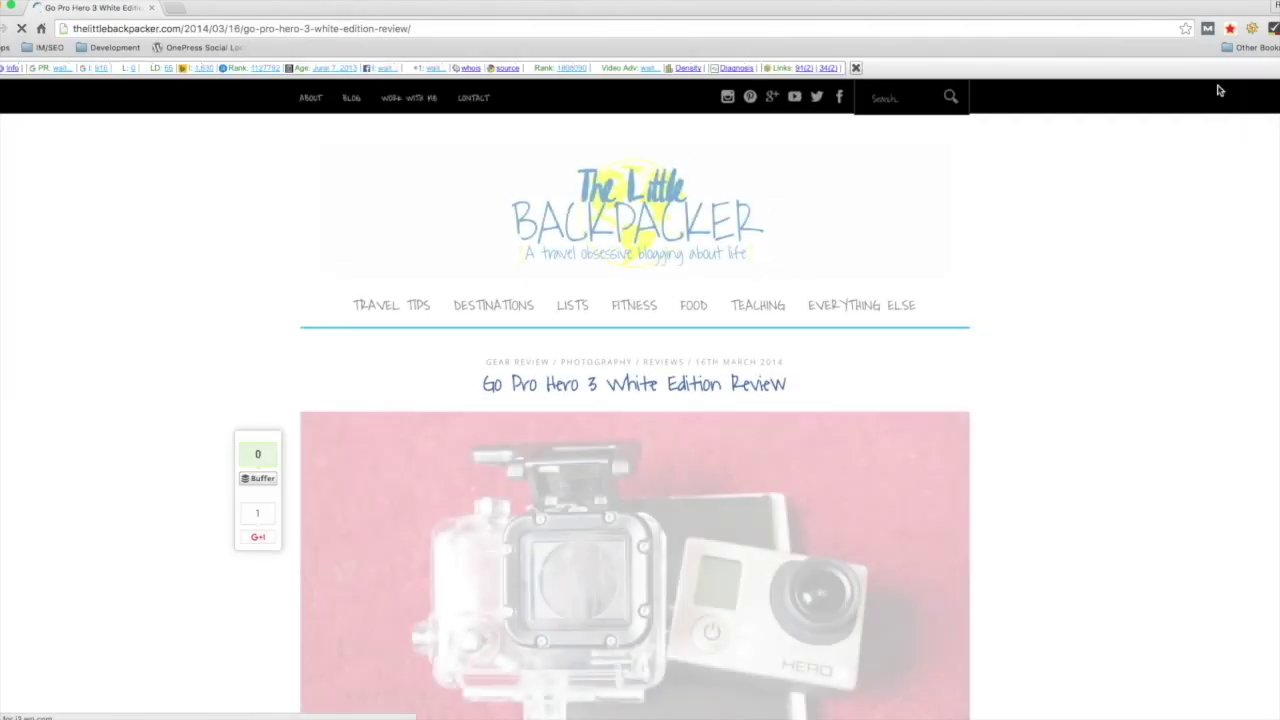
{"action": "left_click", "coordinate": [1252, 28]}
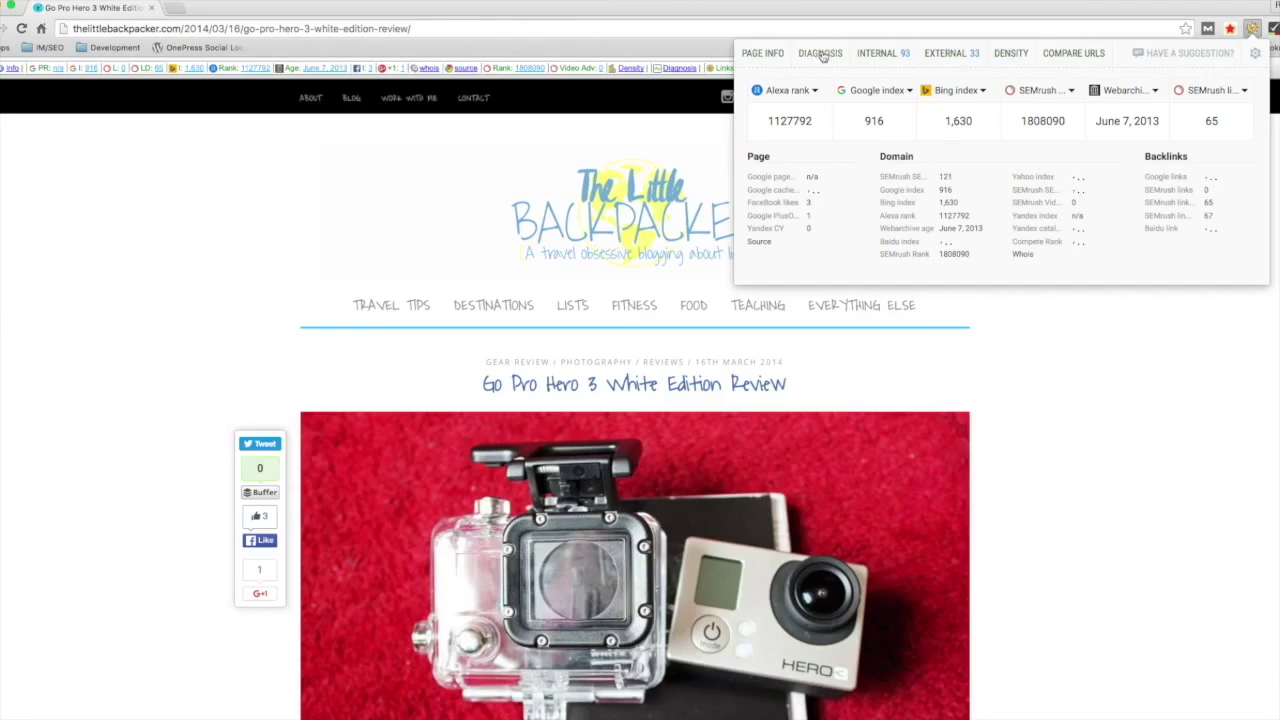
{"action": "left_click", "coordinate": [820, 53]}
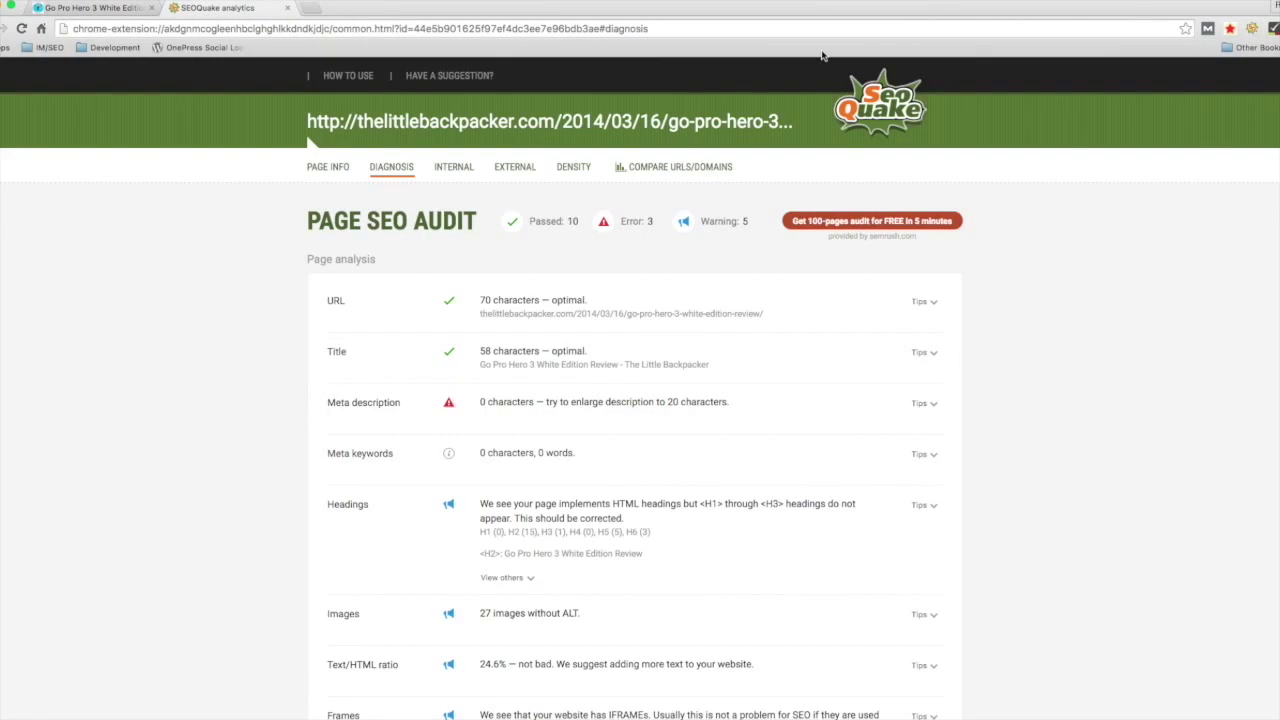
{"action": "scroll", "coordinate": [640, 220], "scroll_direction": "down", "scroll_amount": 1}
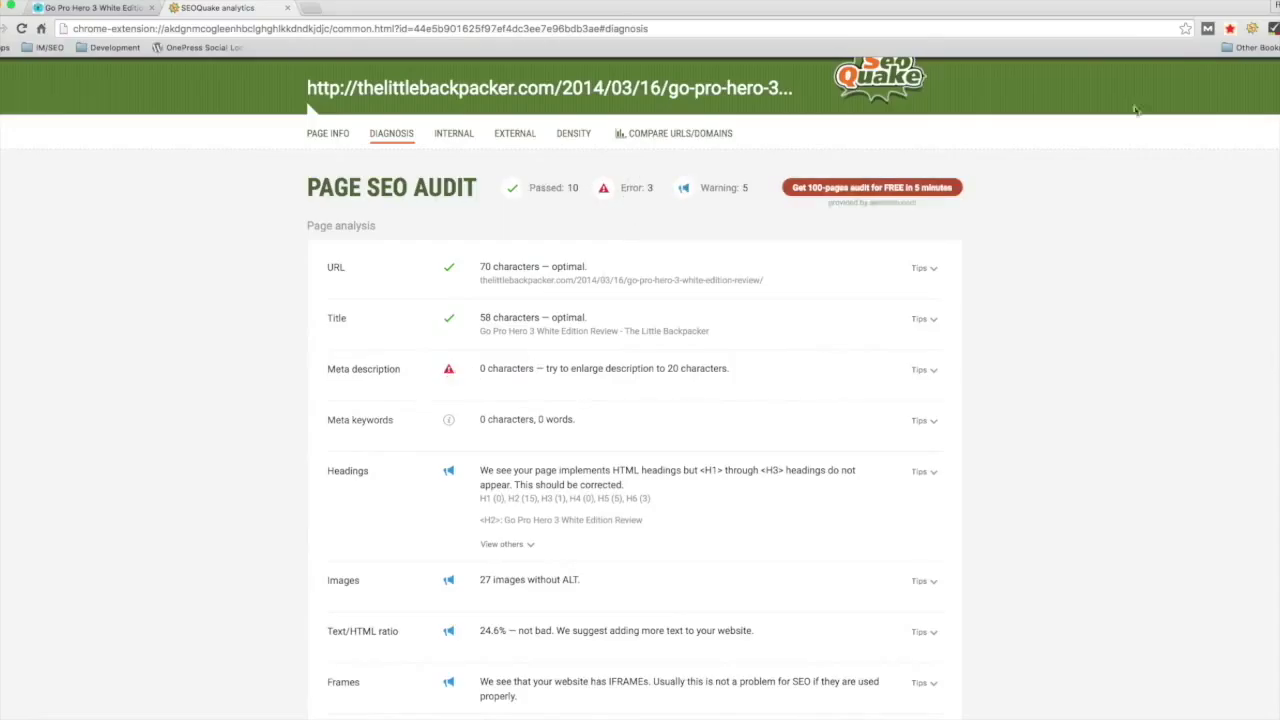
{"action": "left_click", "coordinate": [288, 8]}
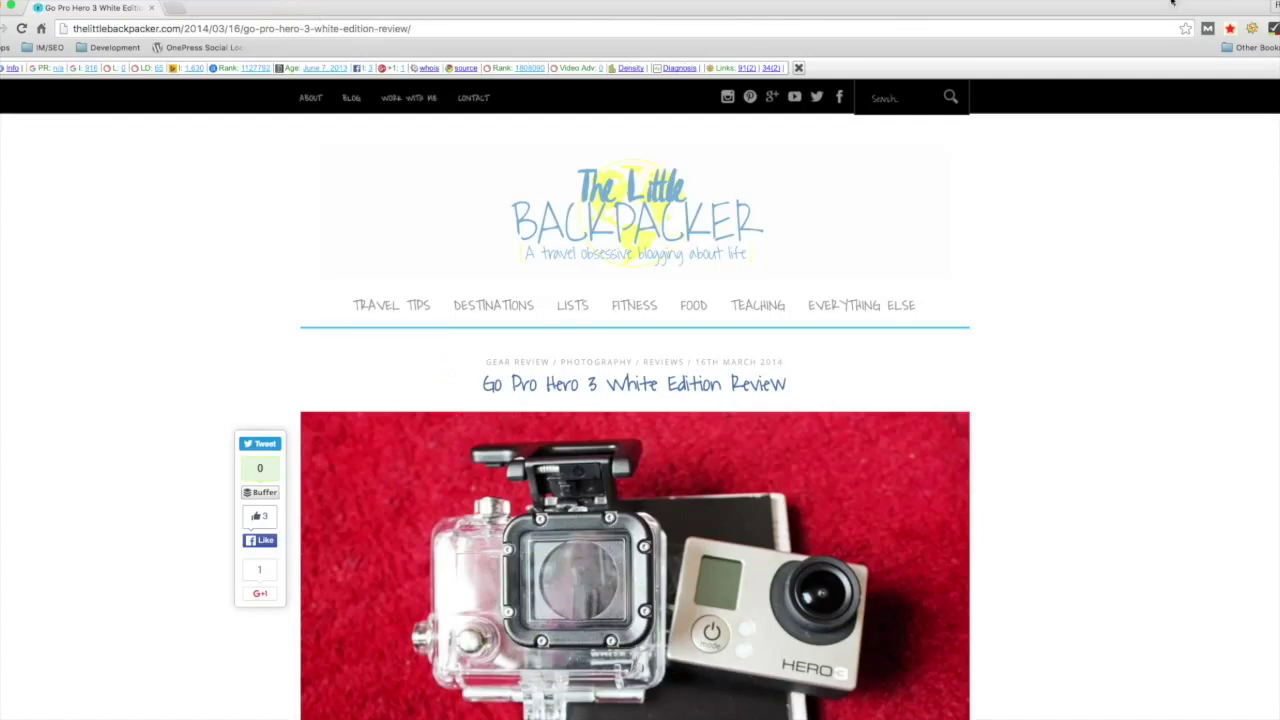
- Open the SEOquake keyword density report for The Little Backpacker review and look through its keyword table
{"action": "left_click", "coordinate": [1253, 29]}
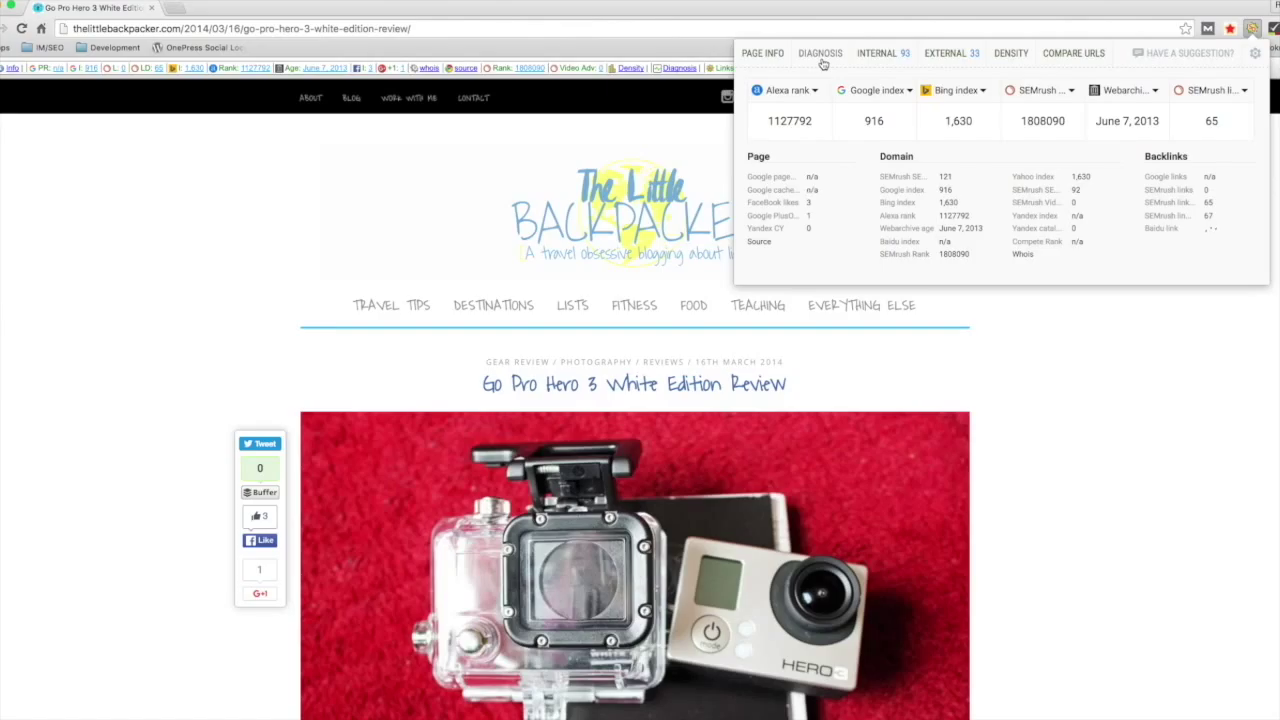
{"action": "left_click", "coordinate": [1008, 55]}
{"action": "scroll", "coordinate": [445, 385], "scroll_direction": "down", "scroll_amount": 20}
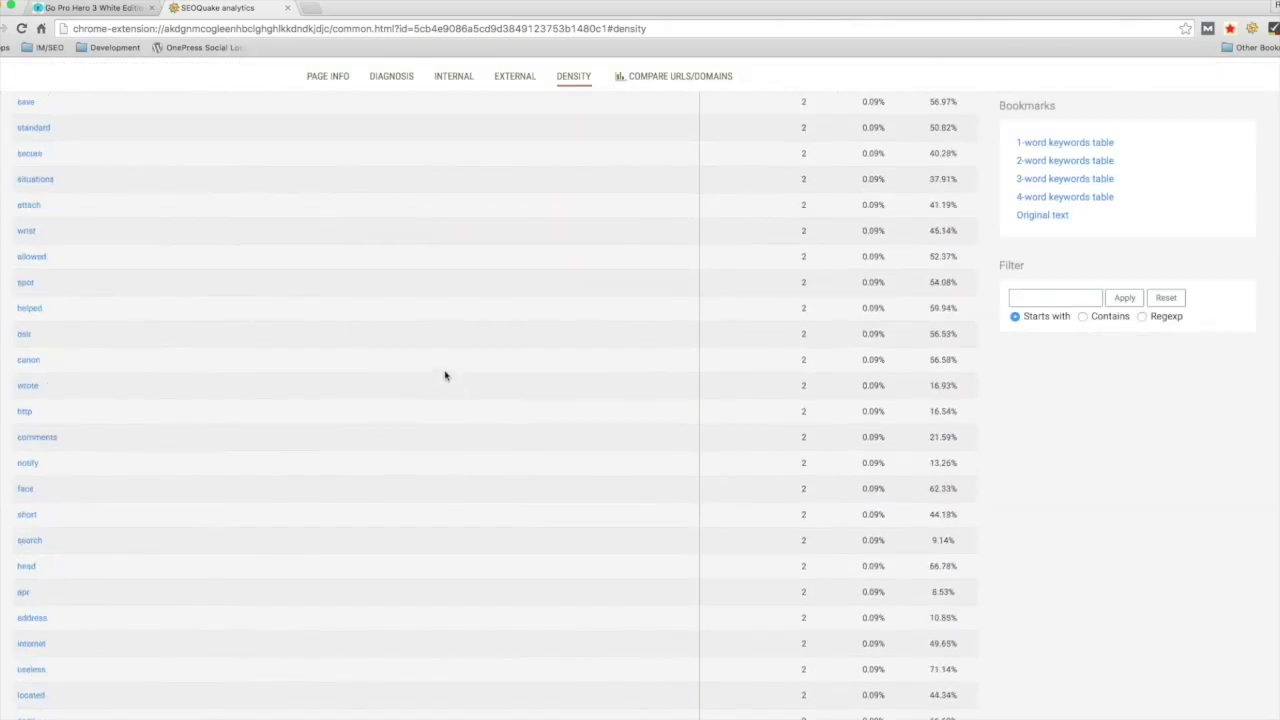
- Examine the single-word, three-word and four-word phrase tables in the keyword density report
{"action": "scroll", "coordinate": [445, 375], "scroll_direction": "down", "scroll_amount": 5}
{"action": "scroll", "coordinate": [445, 375], "scroll_direction": "up", "scroll_amount": 10}
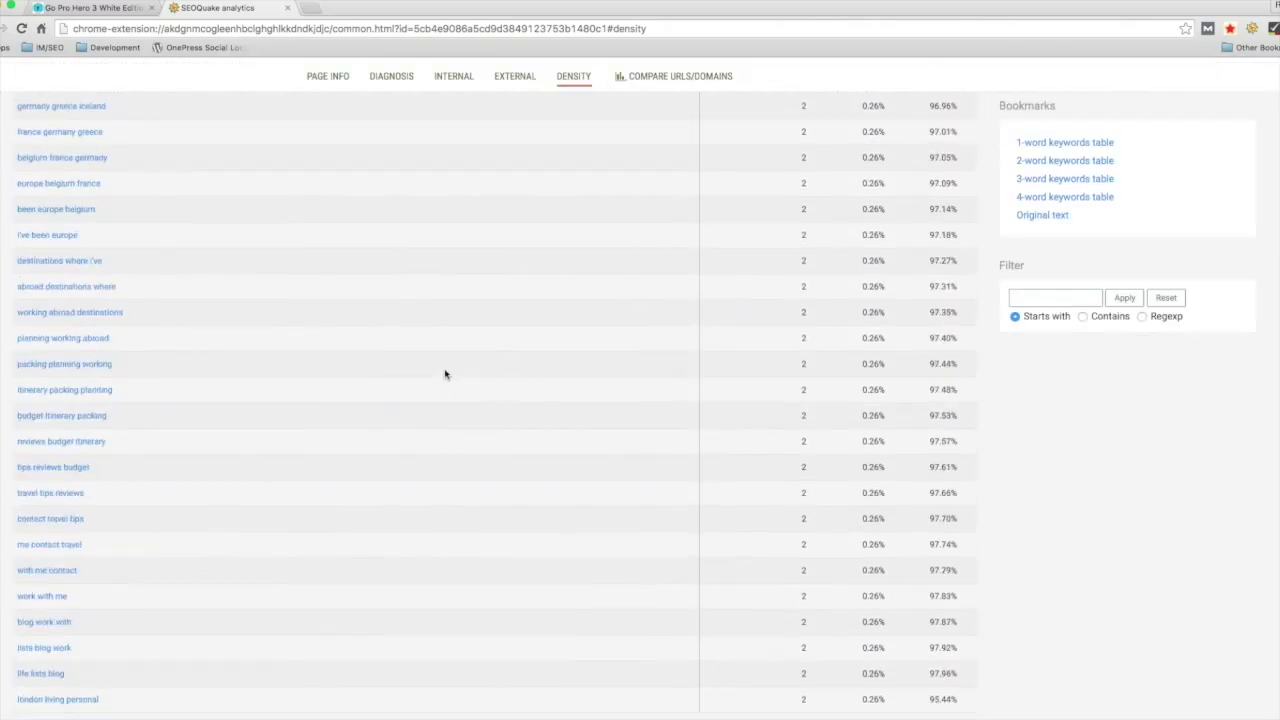
{"action": "scroll", "coordinate": [444, 374], "scroll_direction": "down", "scroll_amount": 5}
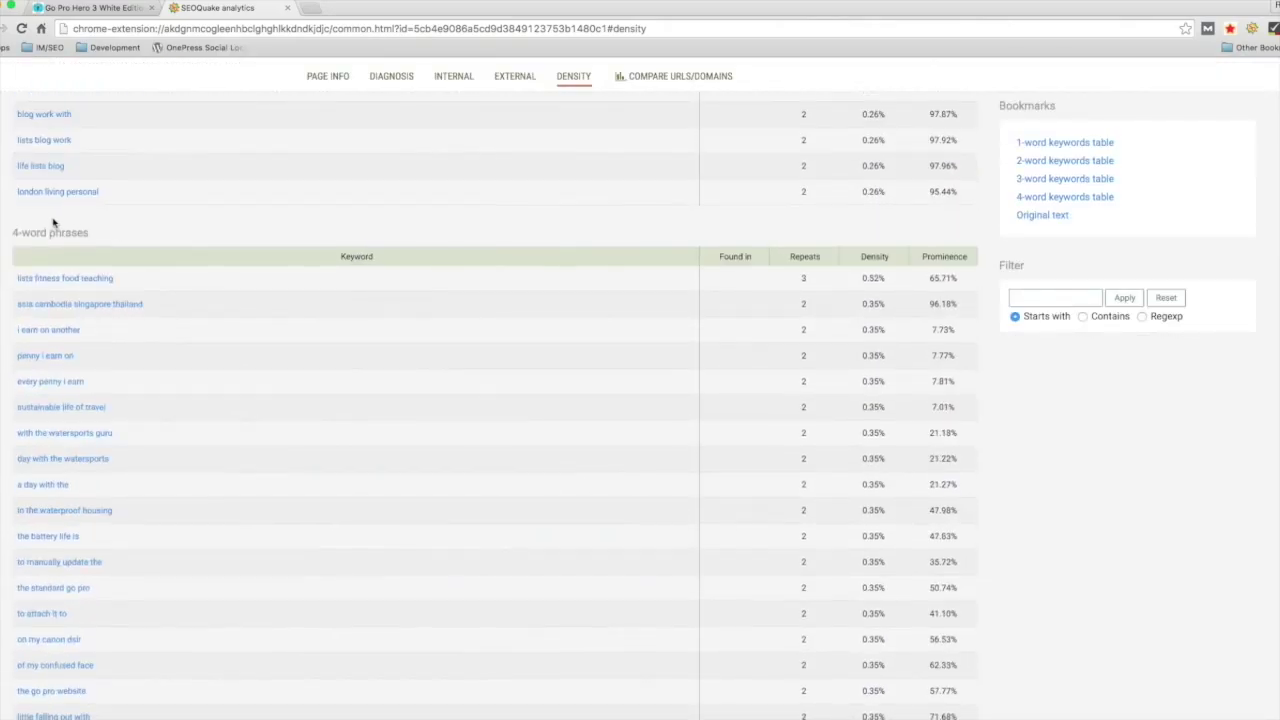
{"action": "scroll", "coordinate": [62, 223], "scroll_direction": "down", "scroll_amount": 10}
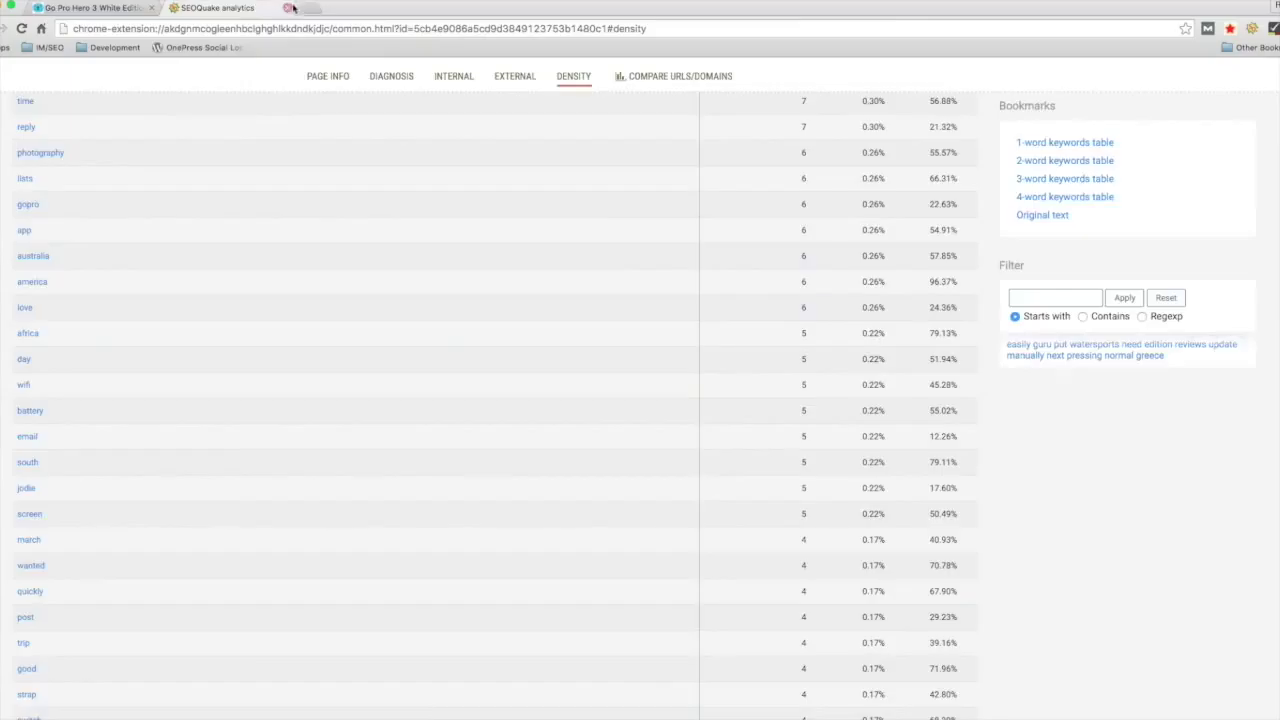
- Return to The Little Backpacker review and examine its SEOquake summary and the root domain's referring domains in Majestic
{"action": "left_click", "coordinate": [95, 7]}
{"action": "left_click", "coordinate": [1258, 31]}
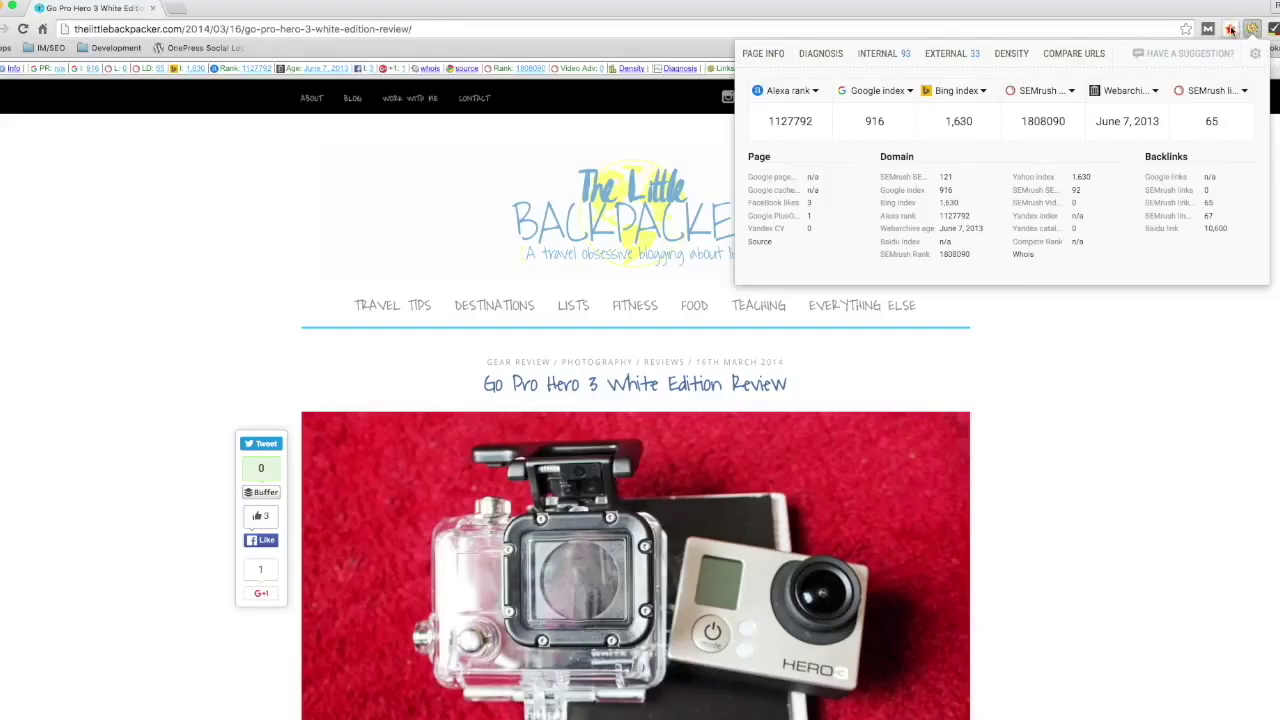
{"action": "left_click", "coordinate": [1231, 30]}
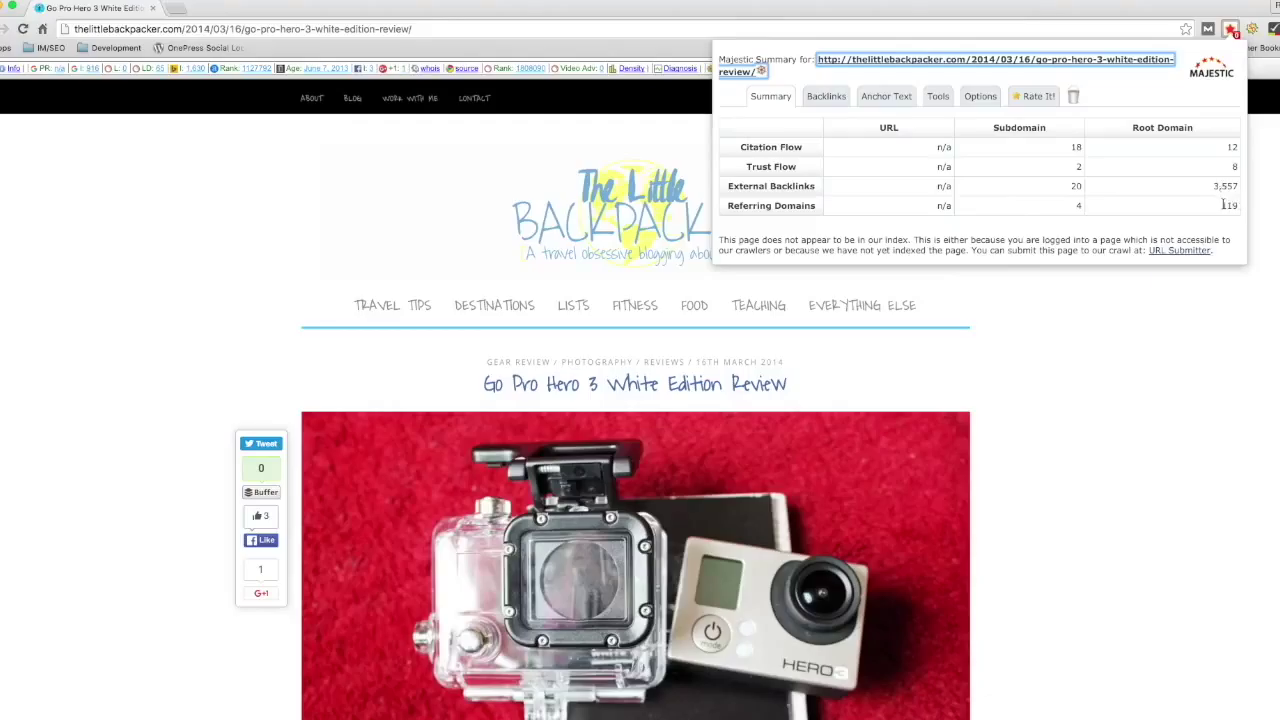
{"action": "double_click", "coordinate": [1229, 205]}
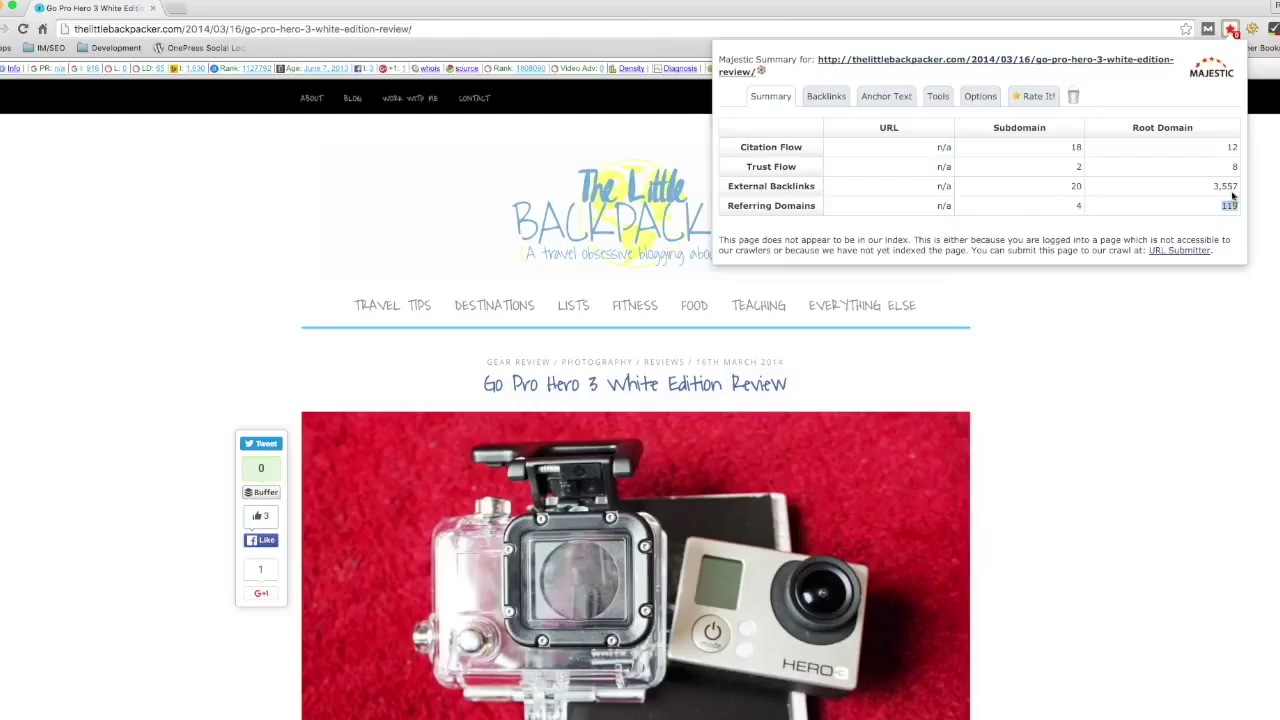
{"action": "left_click", "coordinate": [1237, 208]}
- Open the PCMag GoPro Hero3 White Edition review from the search results and examine its Majestic backlink summary
{"action": "key", "text": "super+bracketleft"}
{"action": "scroll", "coordinate": [400, 400], "scroll_direction": "up", "scroll_amount": 5}
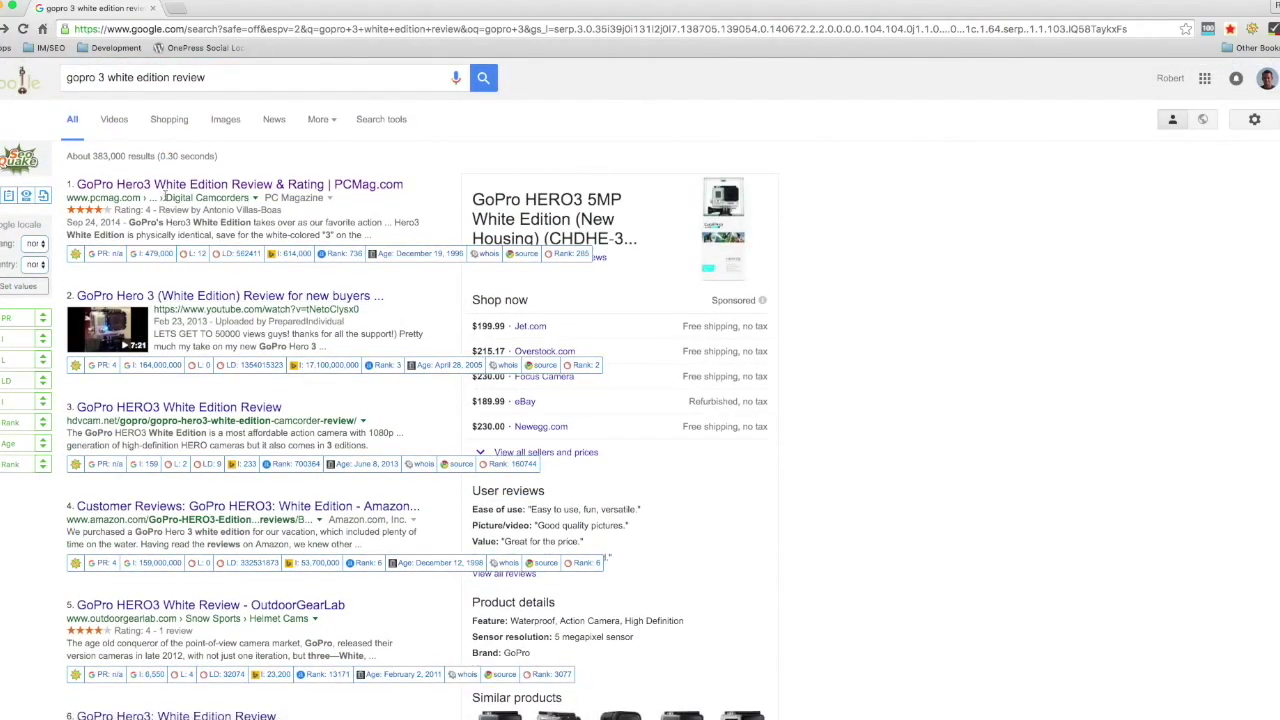
{"action": "left_click", "coordinate": [166, 188]}
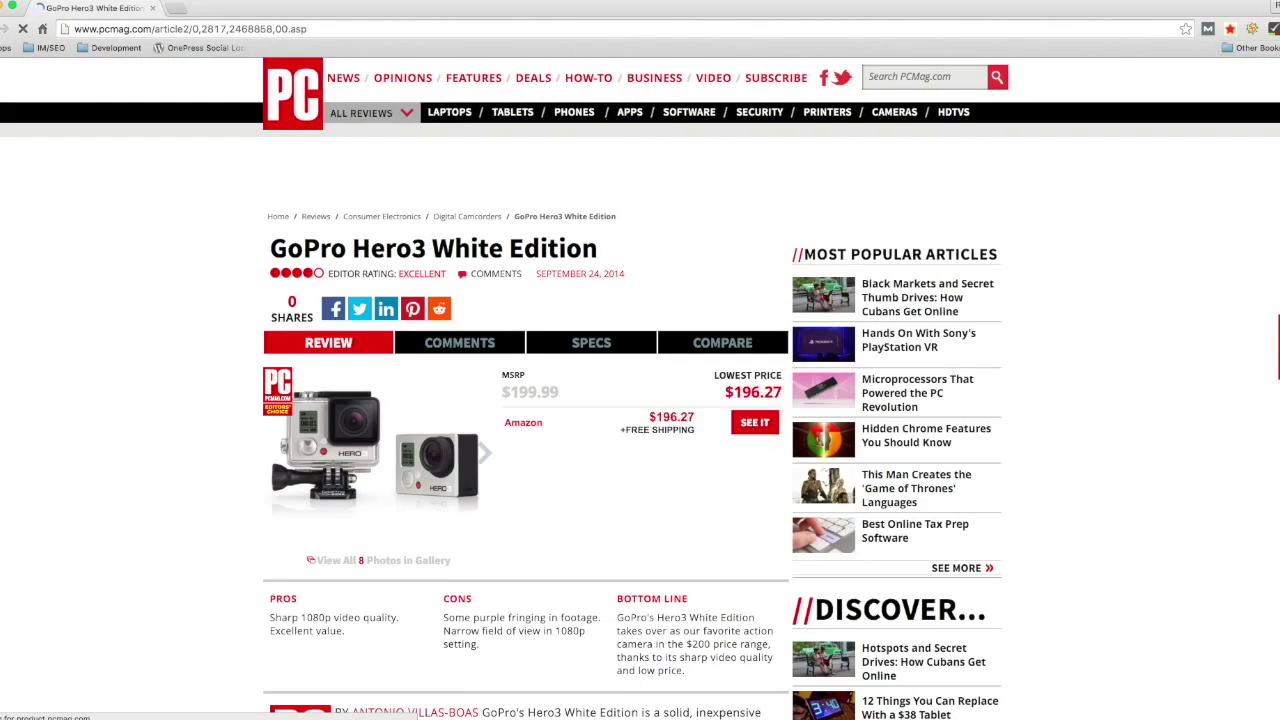
{"action": "left_click", "coordinate": [1231, 29]}
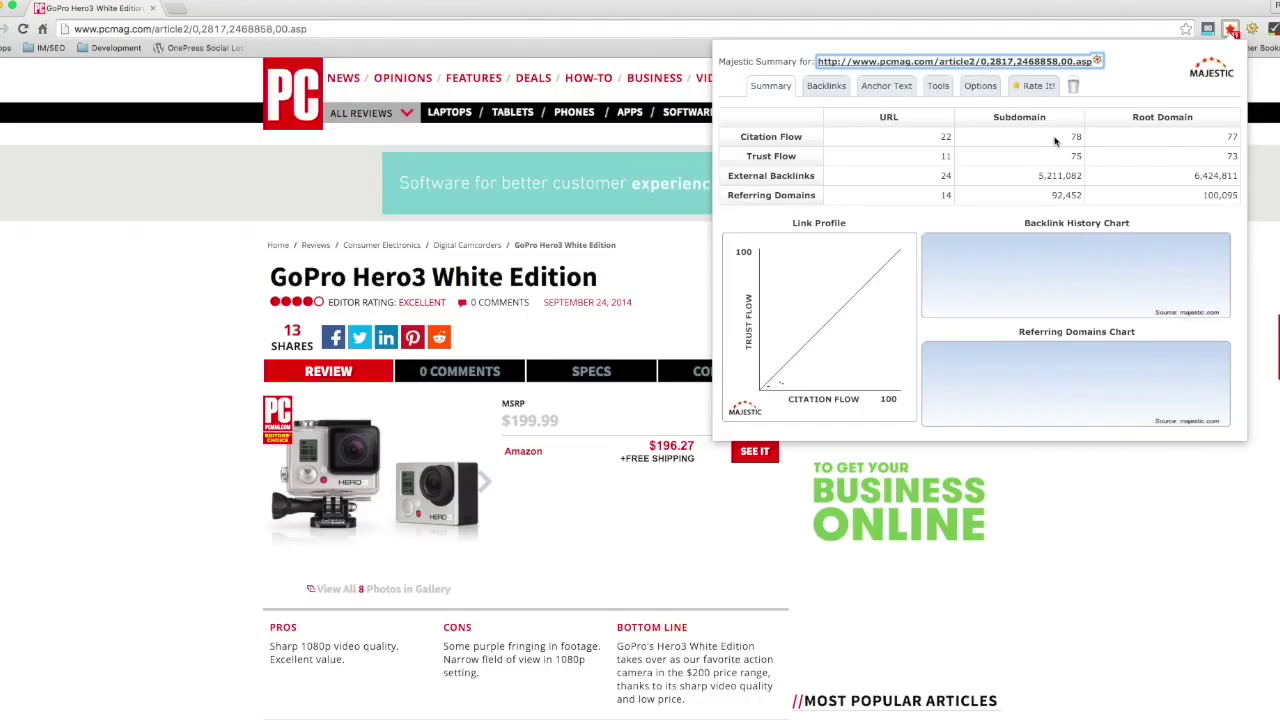
- Open the hdvcam.net GoPro HERO3 White Edition review from the results and examine its Citation Flow and Trust Flow in Majestic
{"action": "left_click", "coordinate": [22, 28]}
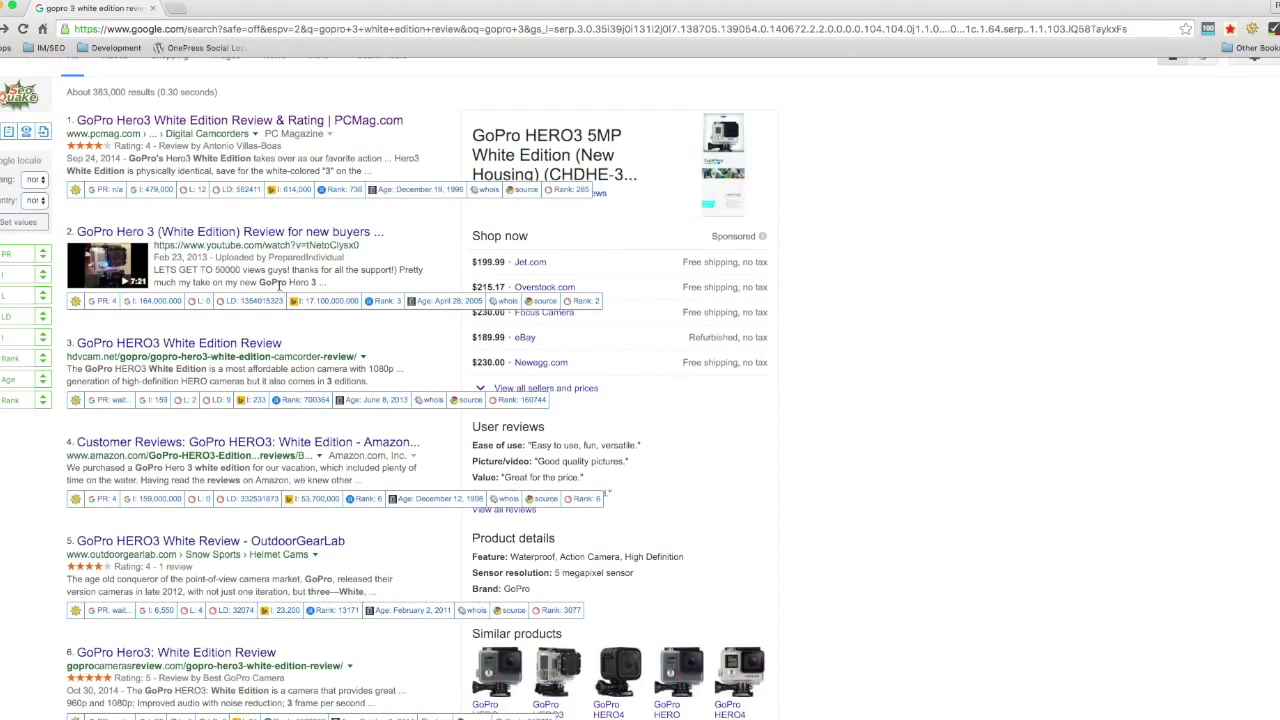
{"action": "scroll", "coordinate": [280, 285], "scroll_direction": "down", "scroll_amount": 1}
{"action": "left_click", "coordinate": [229, 287]}
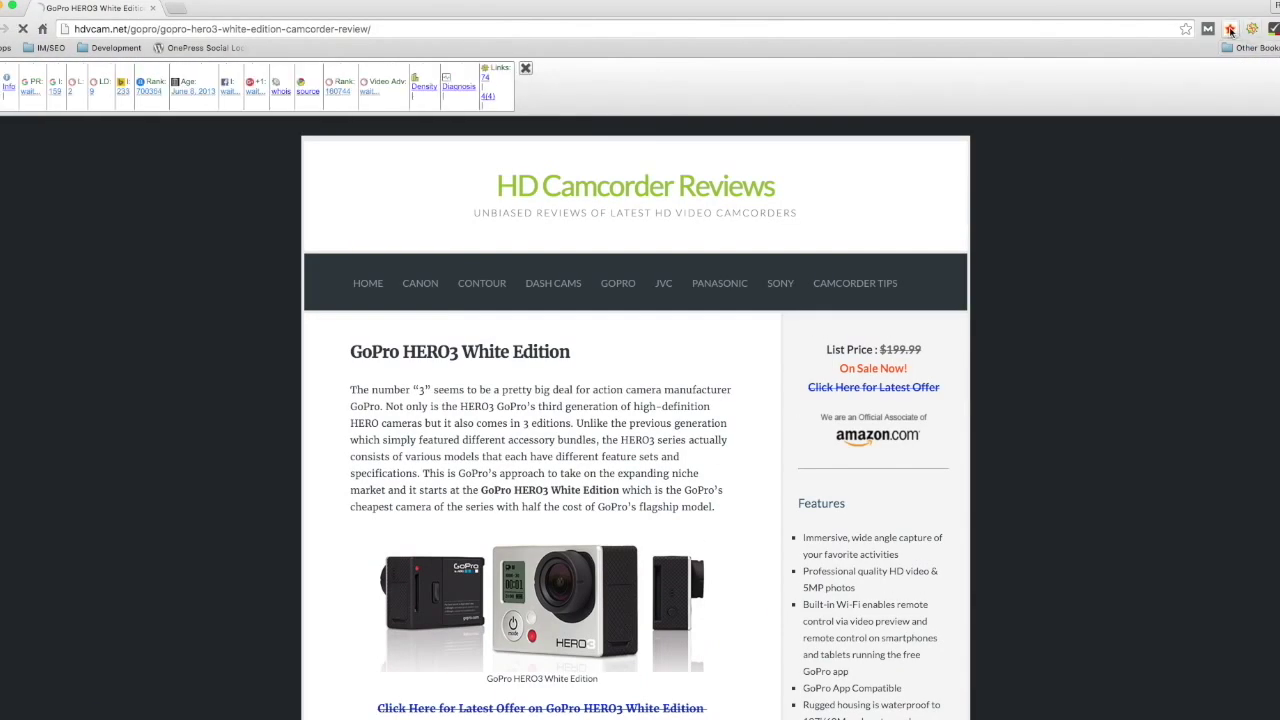
{"action": "left_click", "coordinate": [1230, 29]}
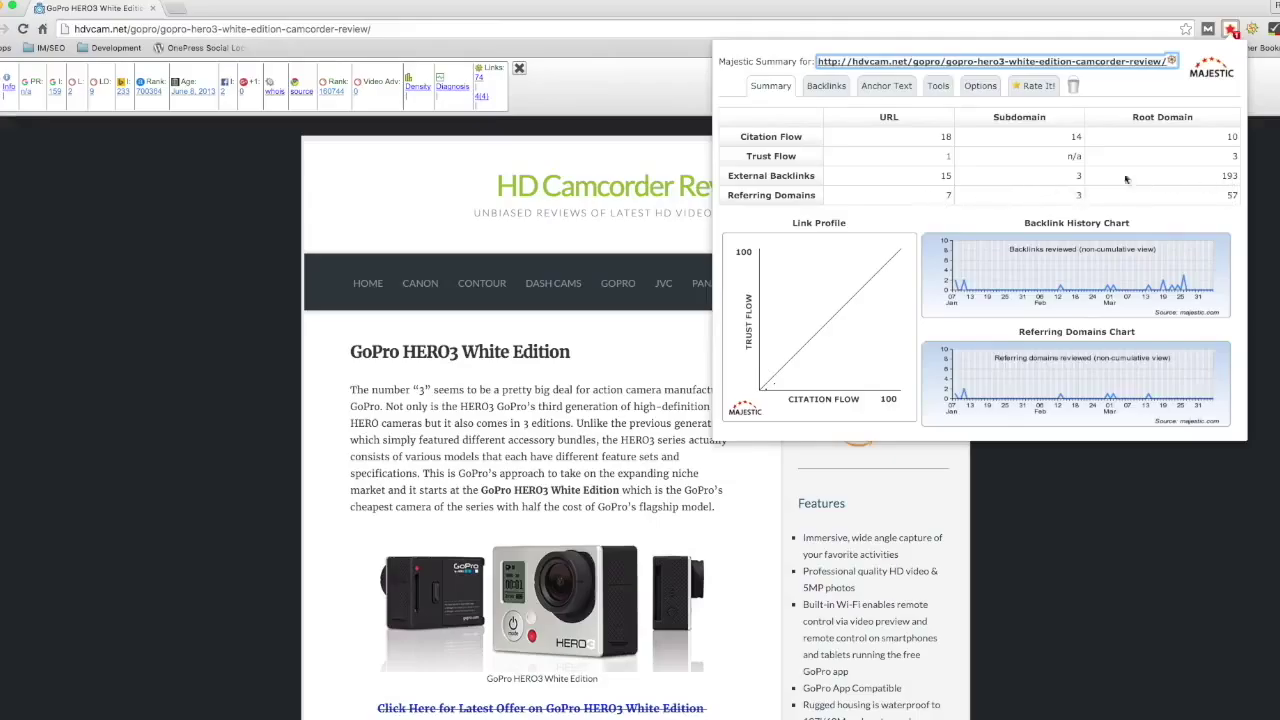
{"action": "left_click_drag", "start_coordinate": [1238, 158], "coordinate": [928, 154]}
{"action": "left_click", "coordinate": [1008, 156]}
{"action": "left_click_drag", "start_coordinate": [951, 141], "coordinate": [1077, 136]}
{"action": "left_click", "coordinate": [1160, 173]}
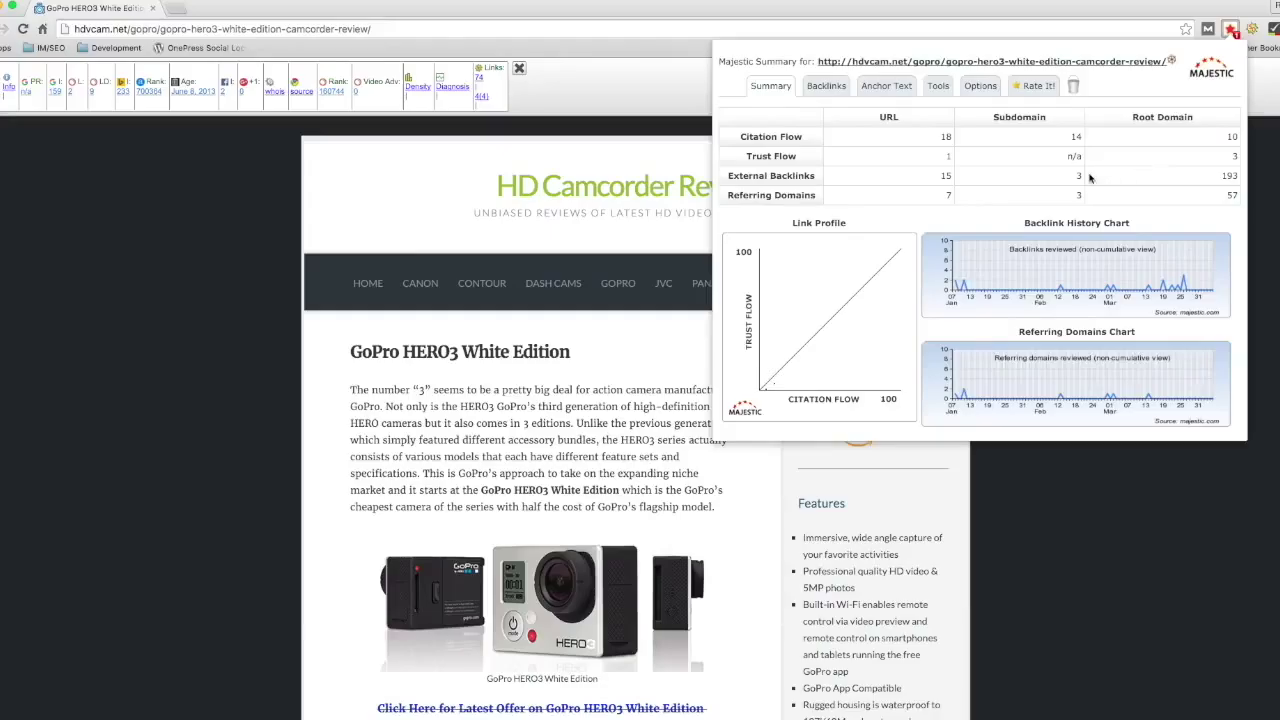
{"action": "left_click", "coordinate": [1143, 509]}
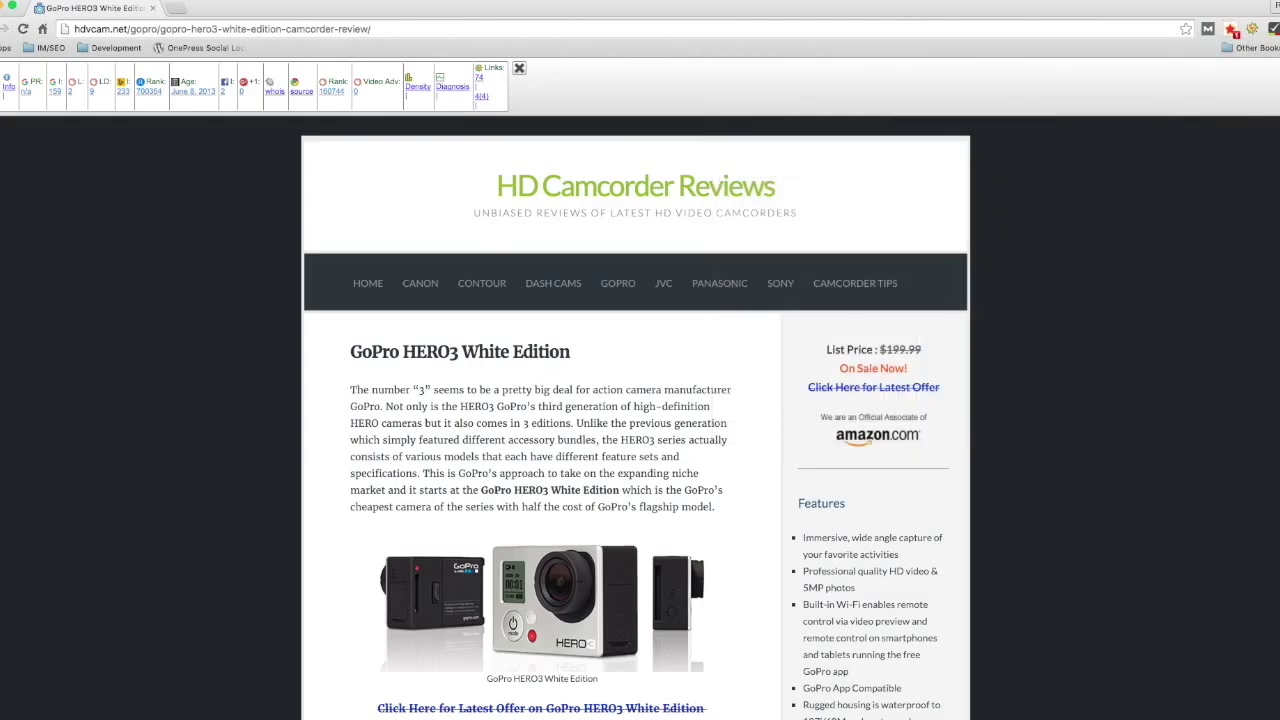
- Return to the search results, open CNET's GoPro Hero3 review and examine its Majestic backlink summary
{"action": "left_click", "coordinate": [5, 28]}
{"action": "scroll", "coordinate": [121, 127], "scroll_direction": "up", "scroll_amount": 2}
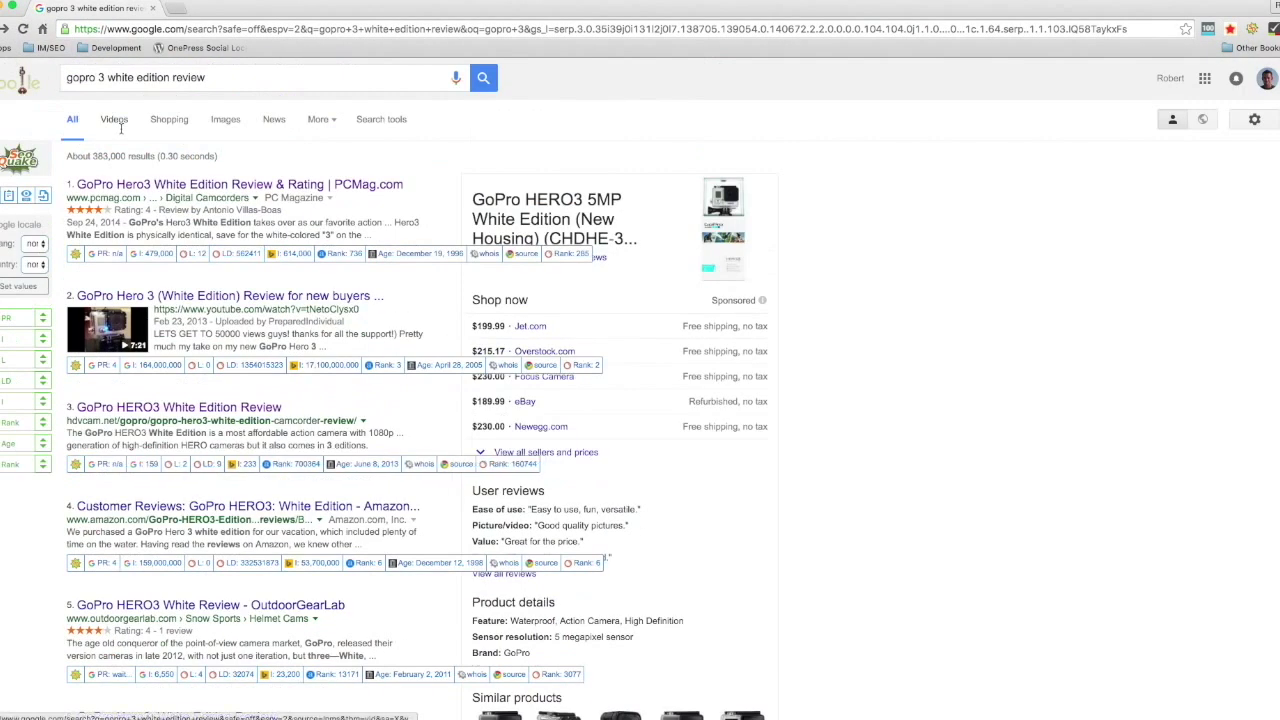
{"action": "scroll", "coordinate": [172, 177], "scroll_direction": "down", "scroll_amount": 1}
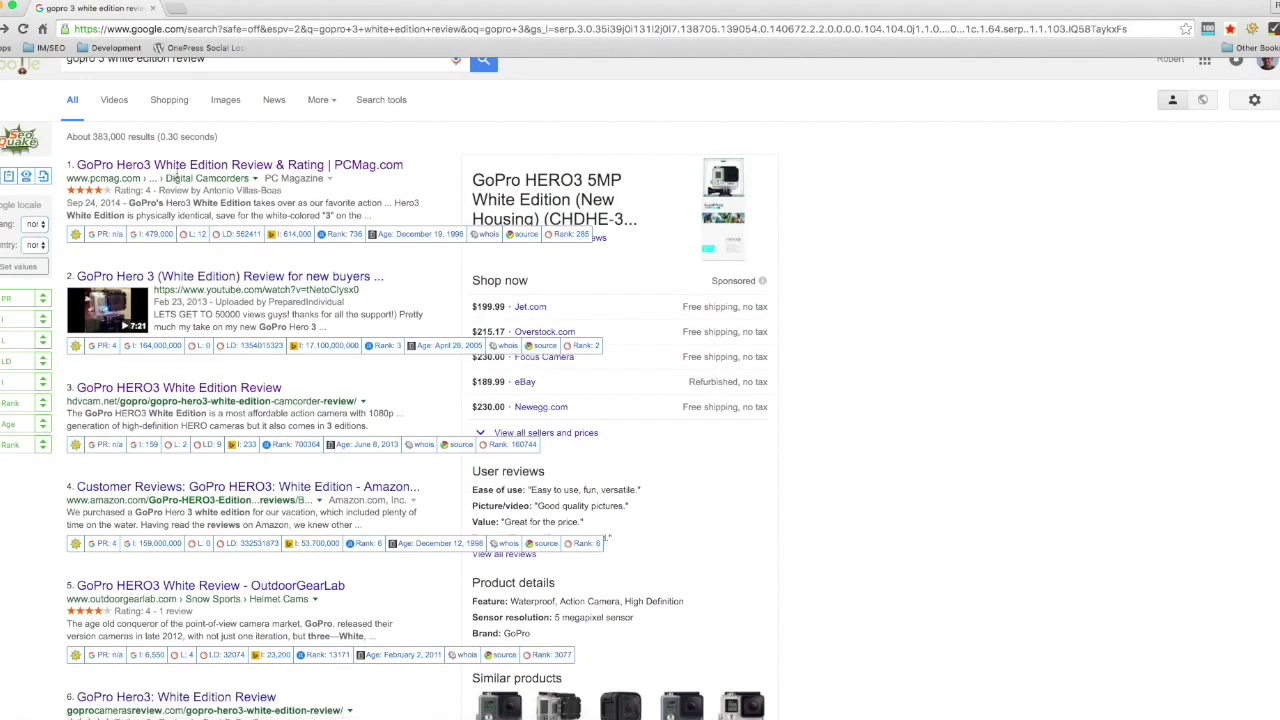
{"action": "scroll", "coordinate": [172, 177], "scroll_direction": "down", "scroll_amount": 1}
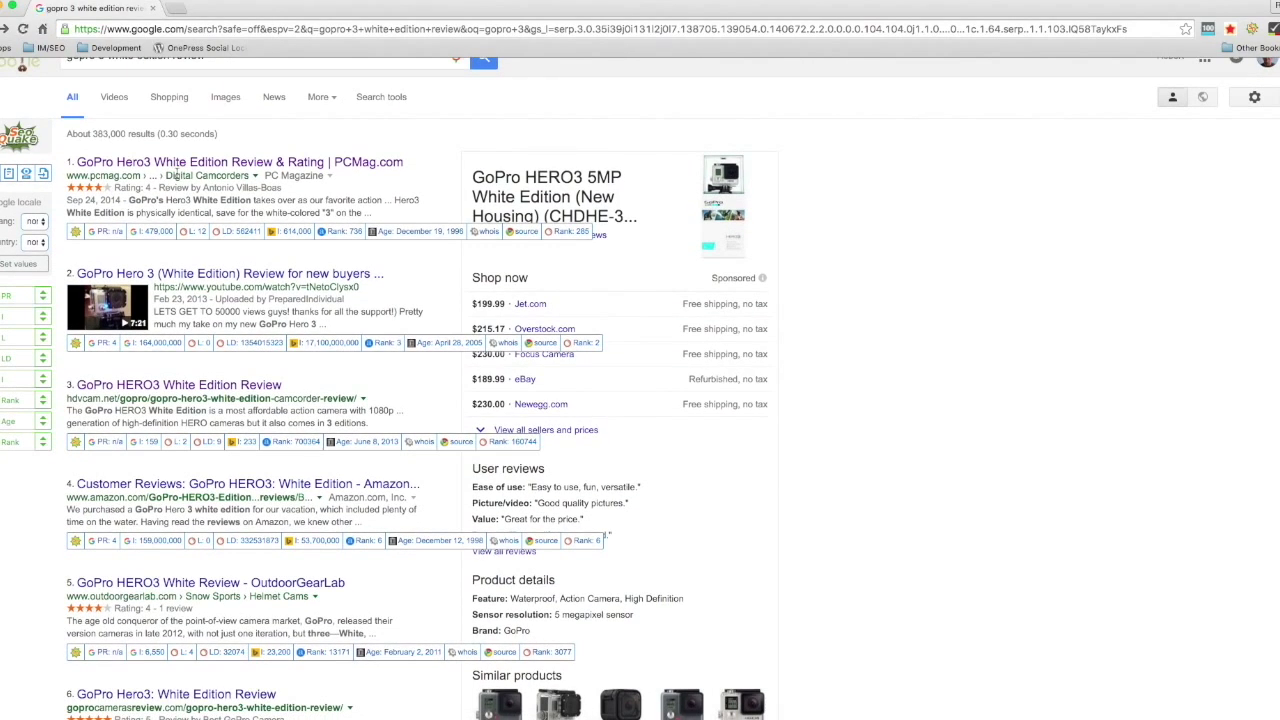
{"action": "scroll", "coordinate": [174, 171], "scroll_direction": "down", "scroll_amount": 1}
{"action": "scroll", "coordinate": [180, 190], "scroll_direction": "down", "scroll_amount": 5}
{"action": "left_click", "coordinate": [563, 620]}
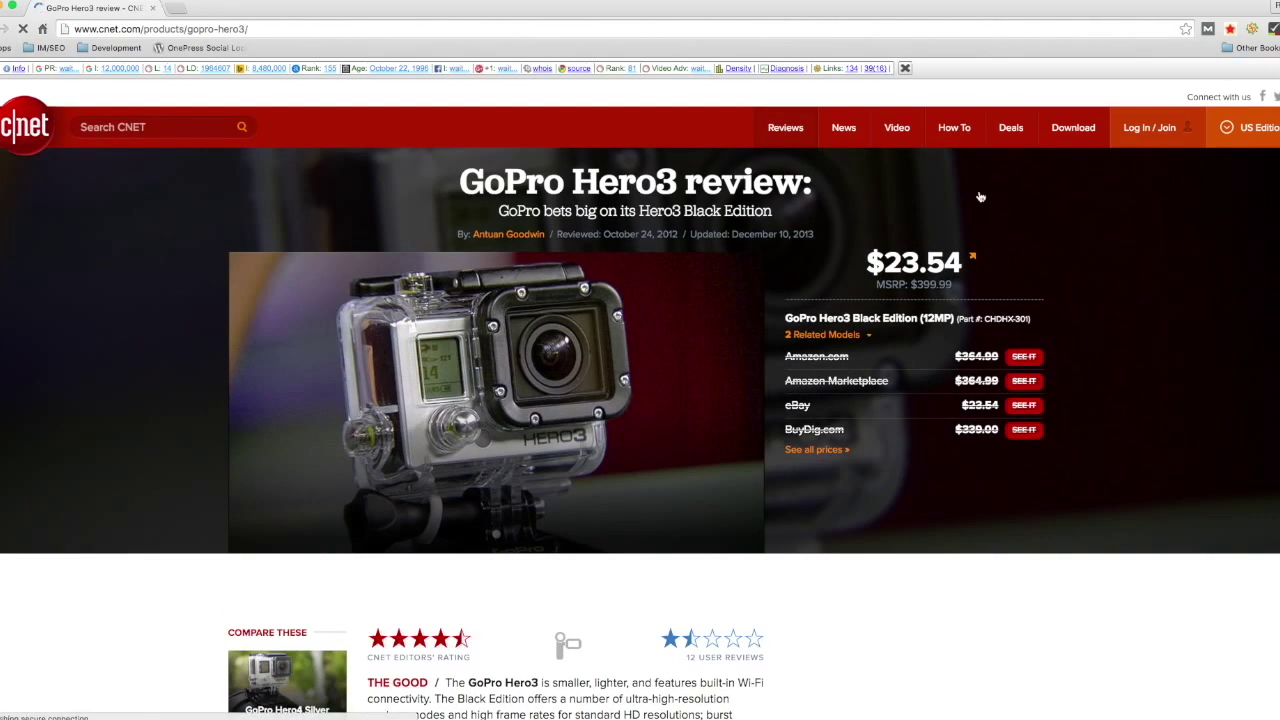
{"action": "left_click", "coordinate": [1230, 29]}
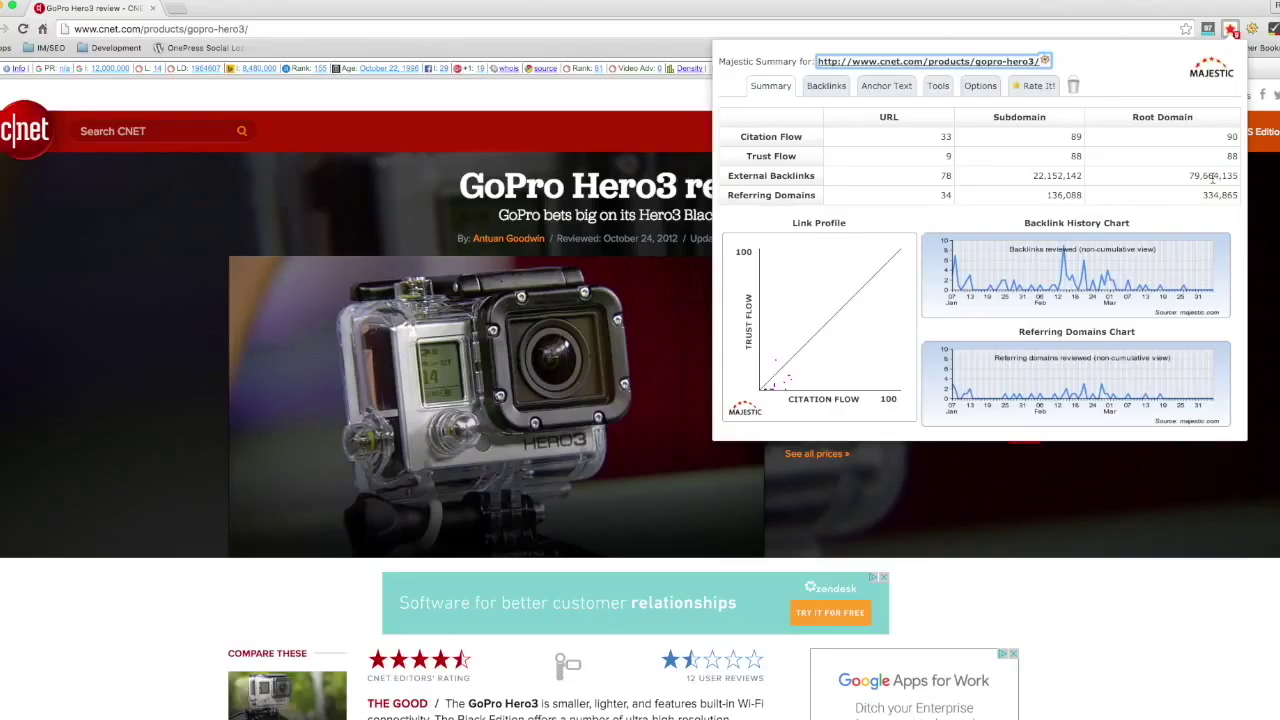
{"action": "left_click", "coordinate": [479, 114]}
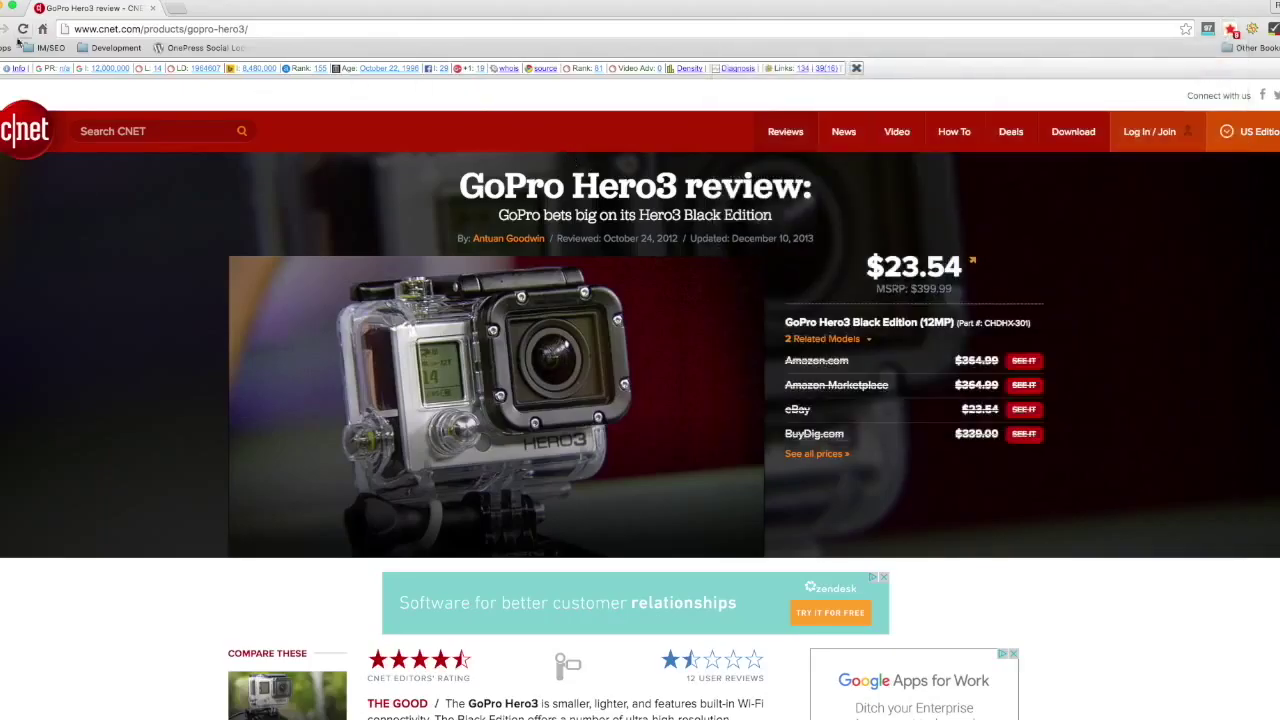
- Reopen The Little Backpacker review from the results and examine its subdomain Trust Flow and Citation Flow in Majestic
{"action": "key", "text": "BackSpace"}
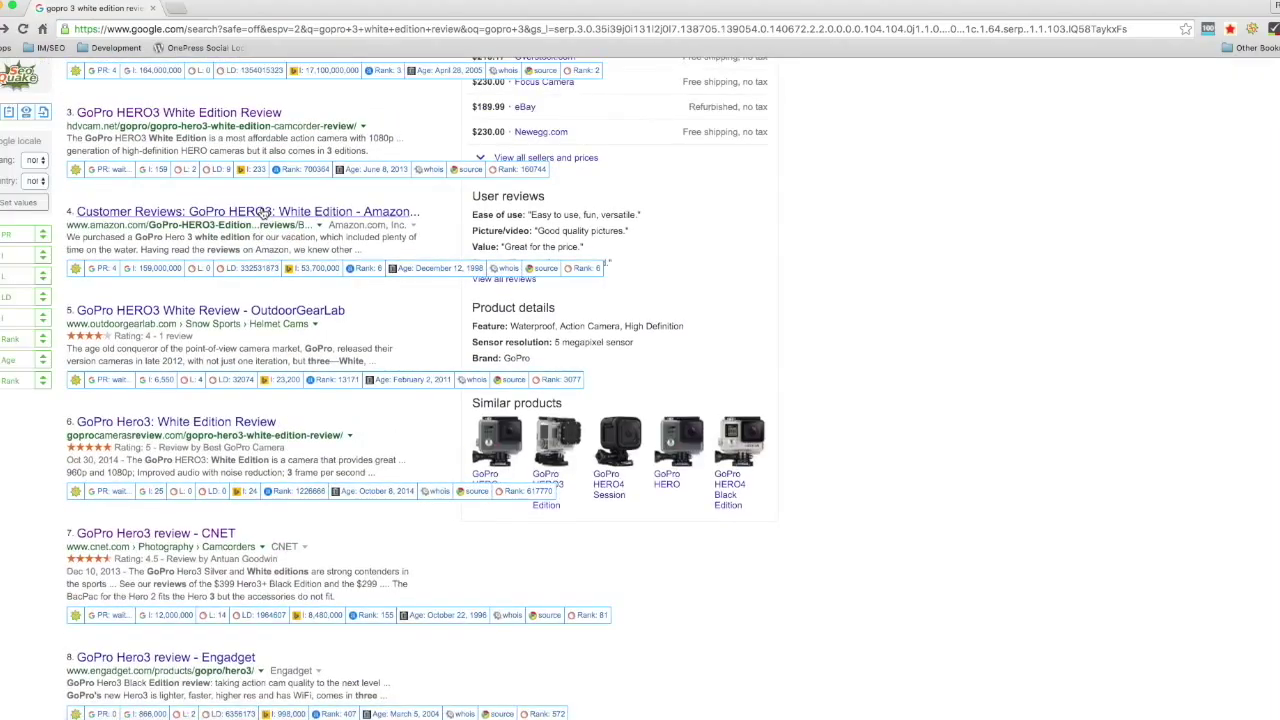
{"action": "scroll", "coordinate": [268, 213], "scroll_direction": "up", "scroll_amount": 3}
{"action": "scroll", "coordinate": [272, 213], "scroll_direction": "down", "scroll_amount": 5}
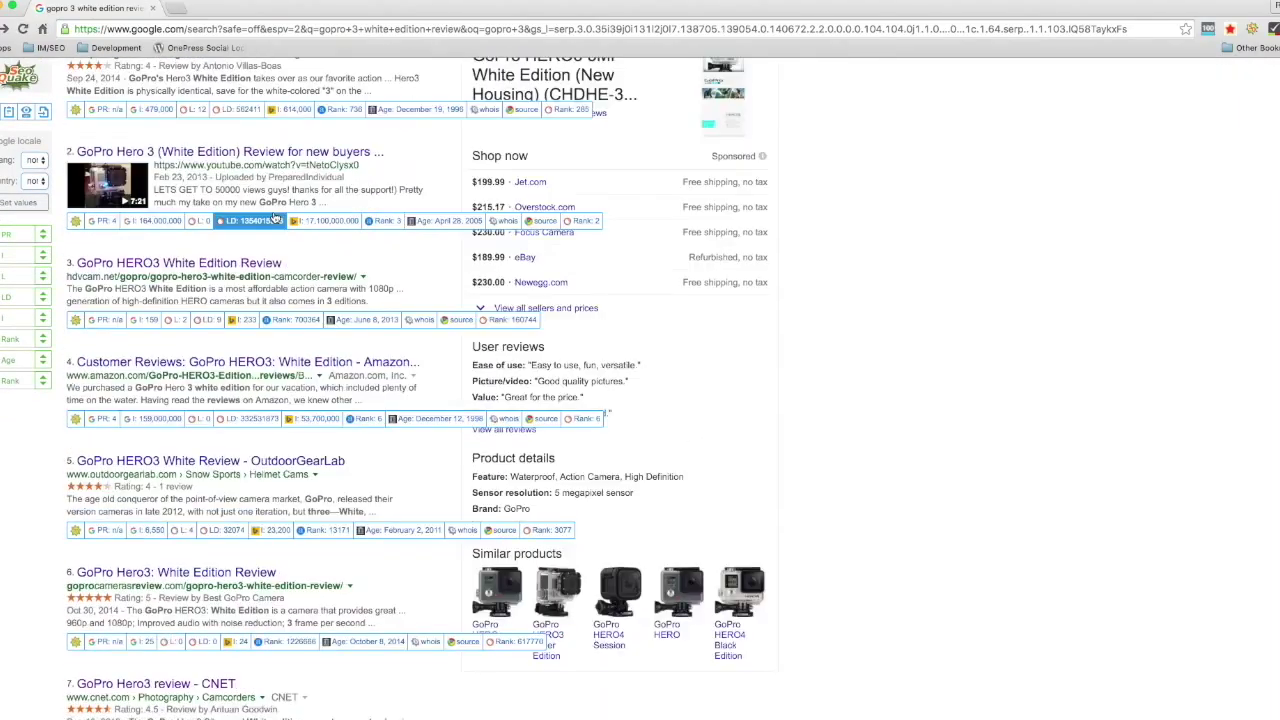
{"action": "scroll", "coordinate": [276, 213], "scroll_direction": "down", "scroll_amount": 4}
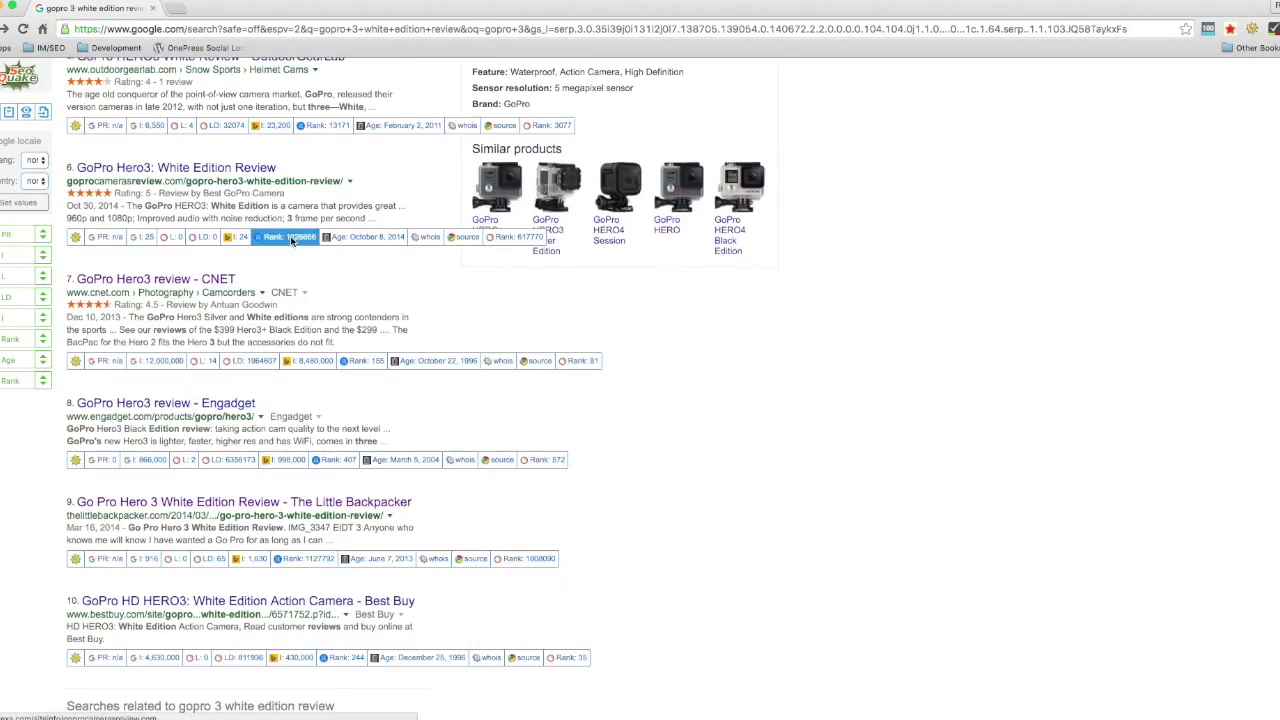
{"action": "left_click", "coordinate": [228, 484]}
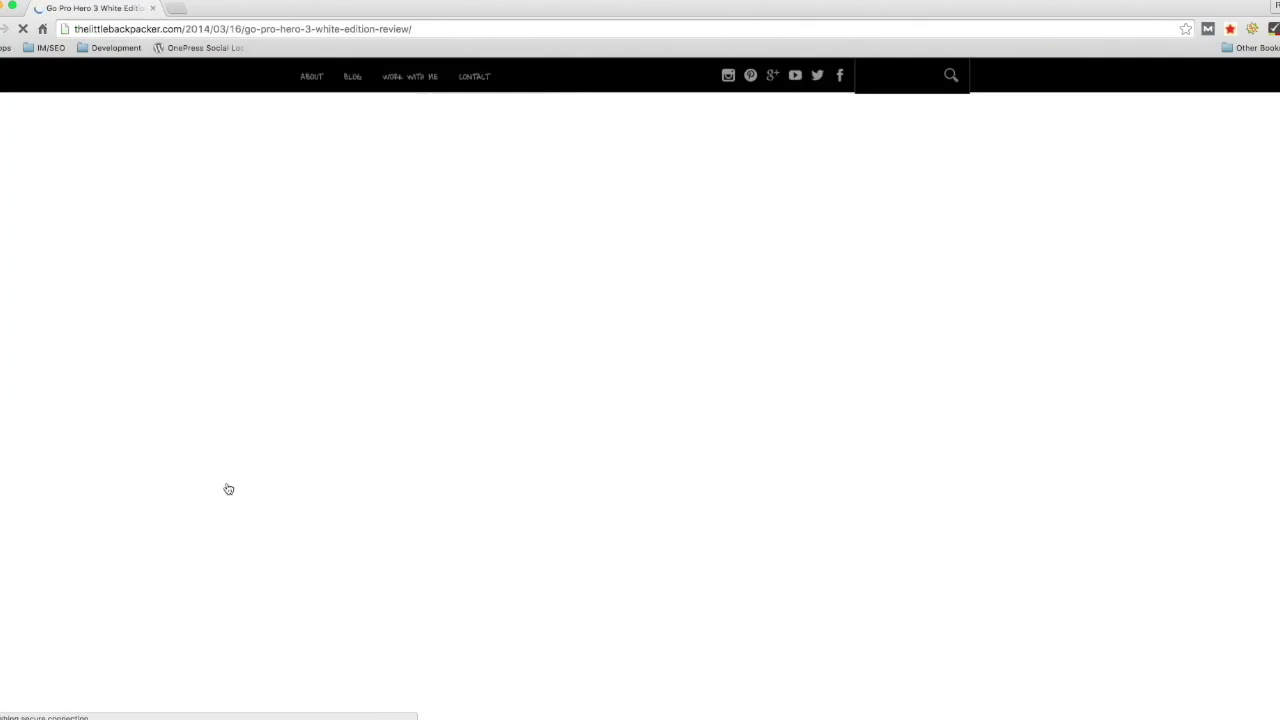
{"action": "left_click", "coordinate": [1230, 29]}
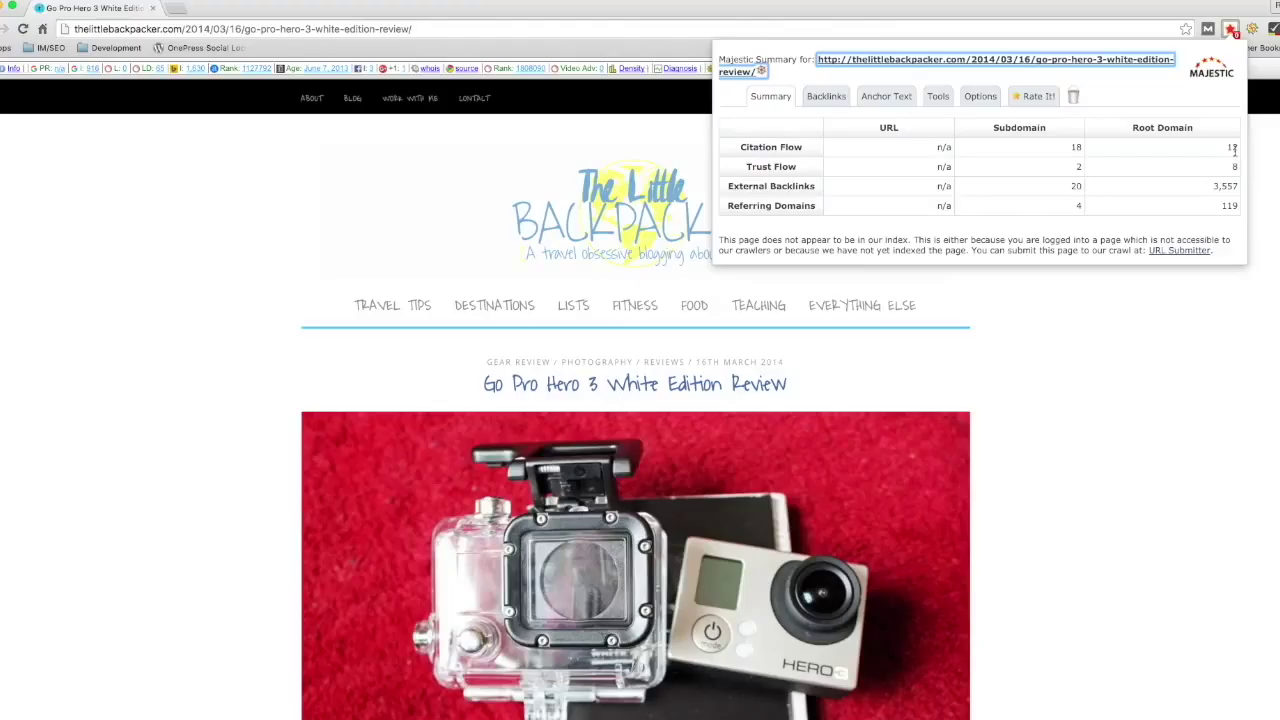
{"action": "left_click", "coordinate": [1078, 166]}
{"action": "left_click_drag", "start_coordinate": [1078, 166], "coordinate": [1095, 173]}
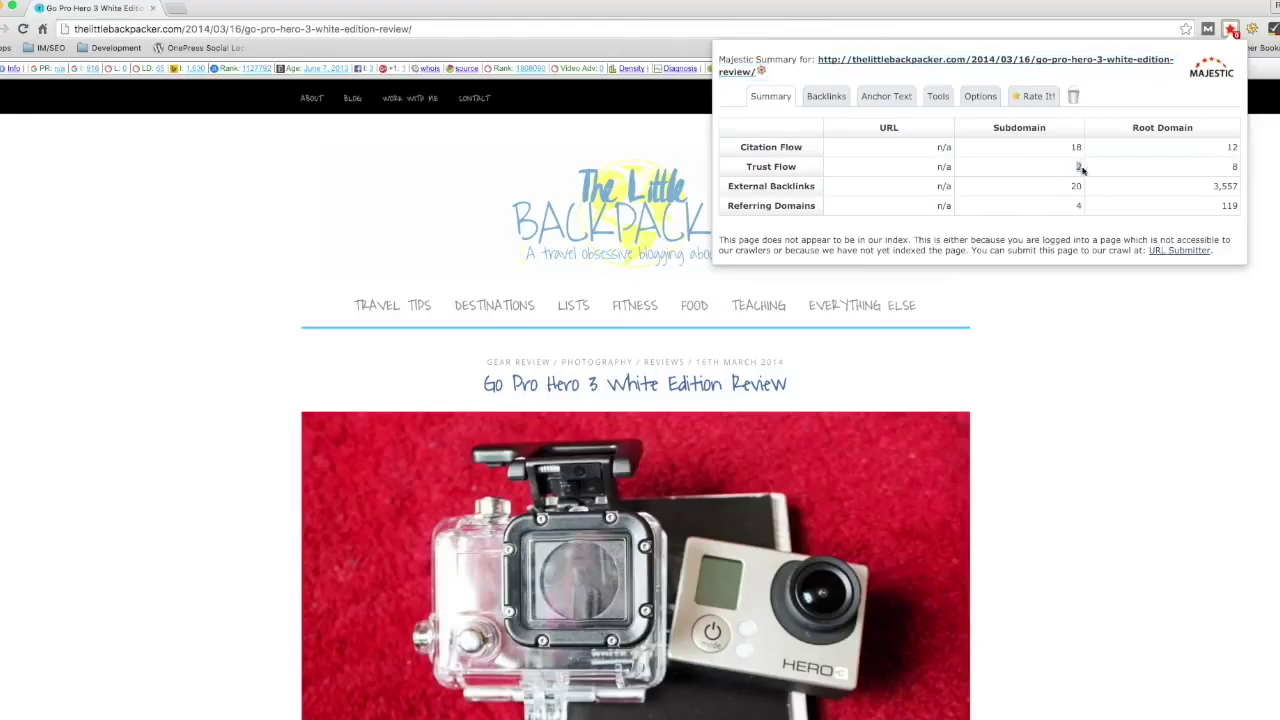
{"action": "left_click_drag", "start_coordinate": [1074, 147], "coordinate": [1092, 160]}
- Return to the Google results for gopro 3 white edition review and look over the SEOquake metrics of the ranked pages
{"action": "key", "text": "super+Left"}
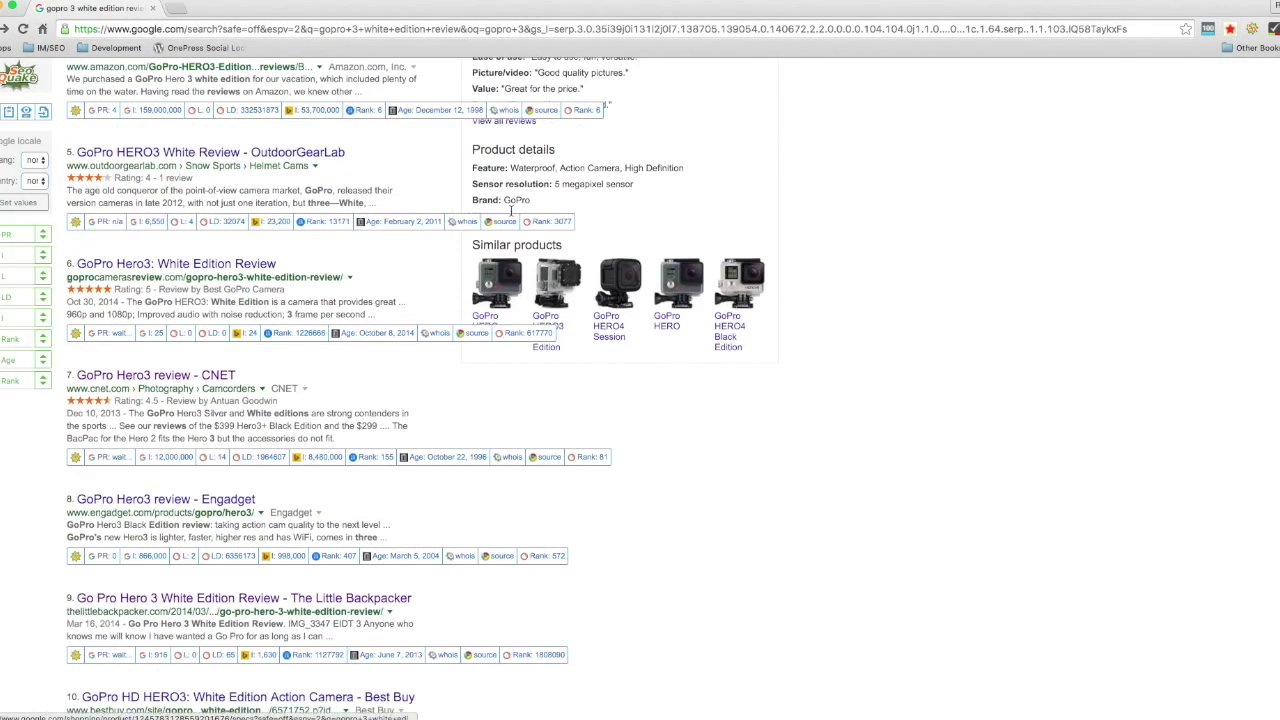
{"action": "scroll", "coordinate": [294, 408], "scroll_direction": "down", "scroll_amount": 1}
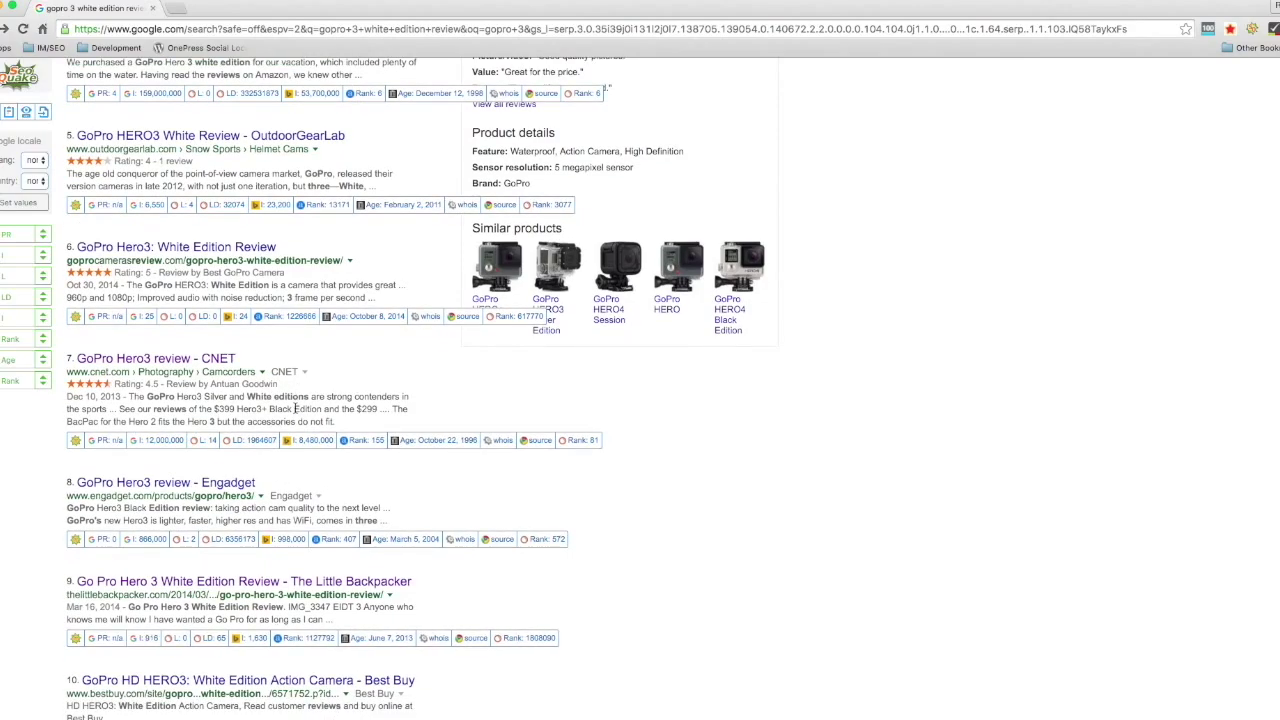
{"action": "scroll", "coordinate": [294, 408], "scroll_direction": "up", "scroll_amount": 5}
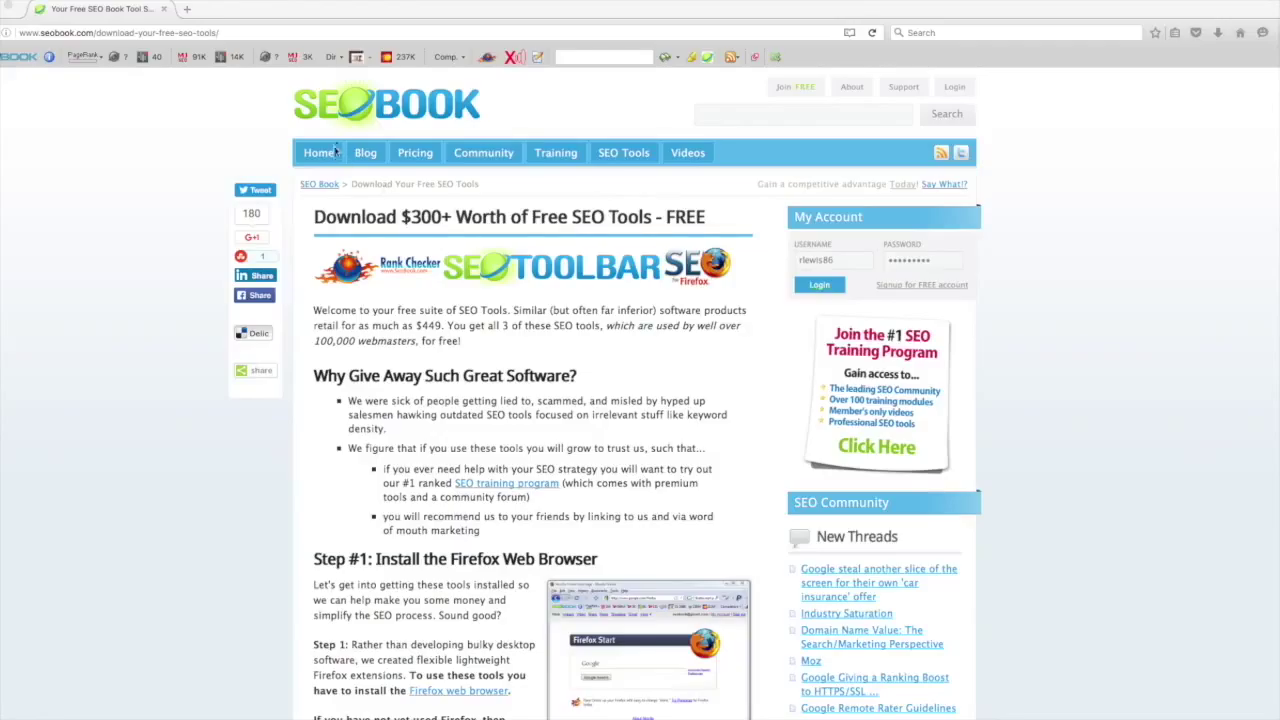
- Switch to Firefox, open Google, search for "gopro" and look through the results
{"action": "left_click", "coordinate": [249, 32]}
{"action": "type", "text": "google"}
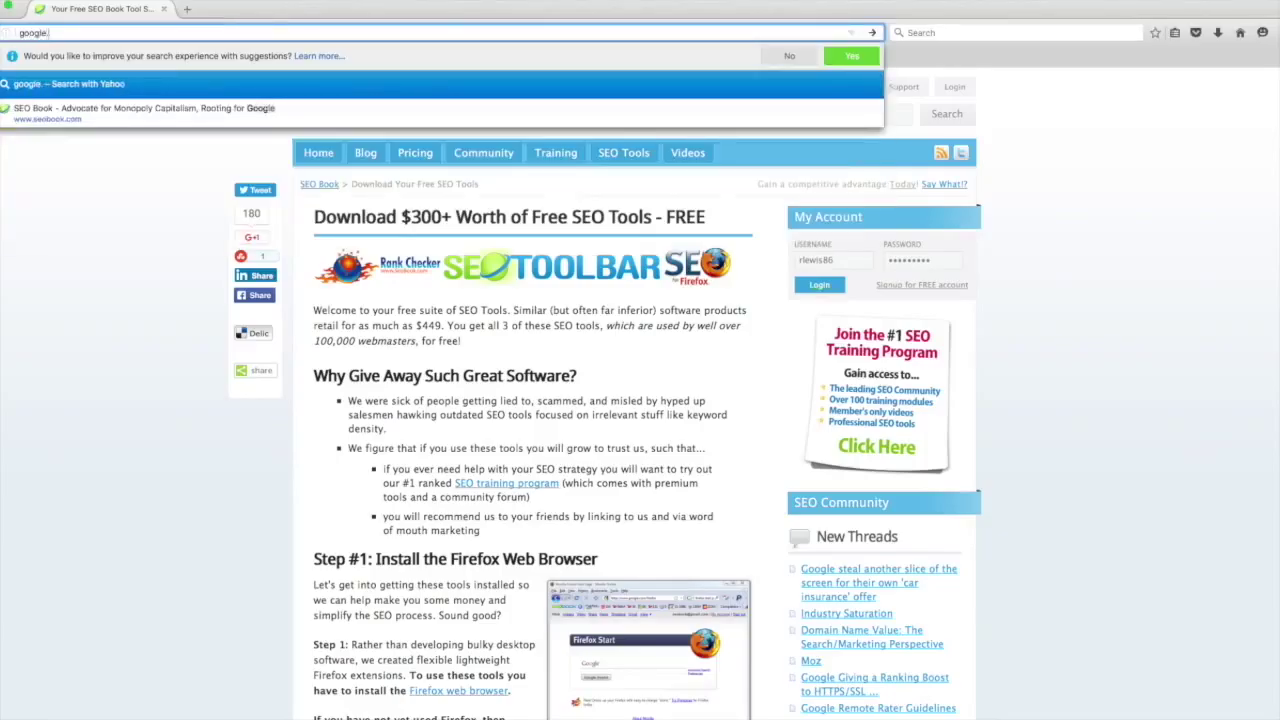
{"action": "key", "text": "Return"}
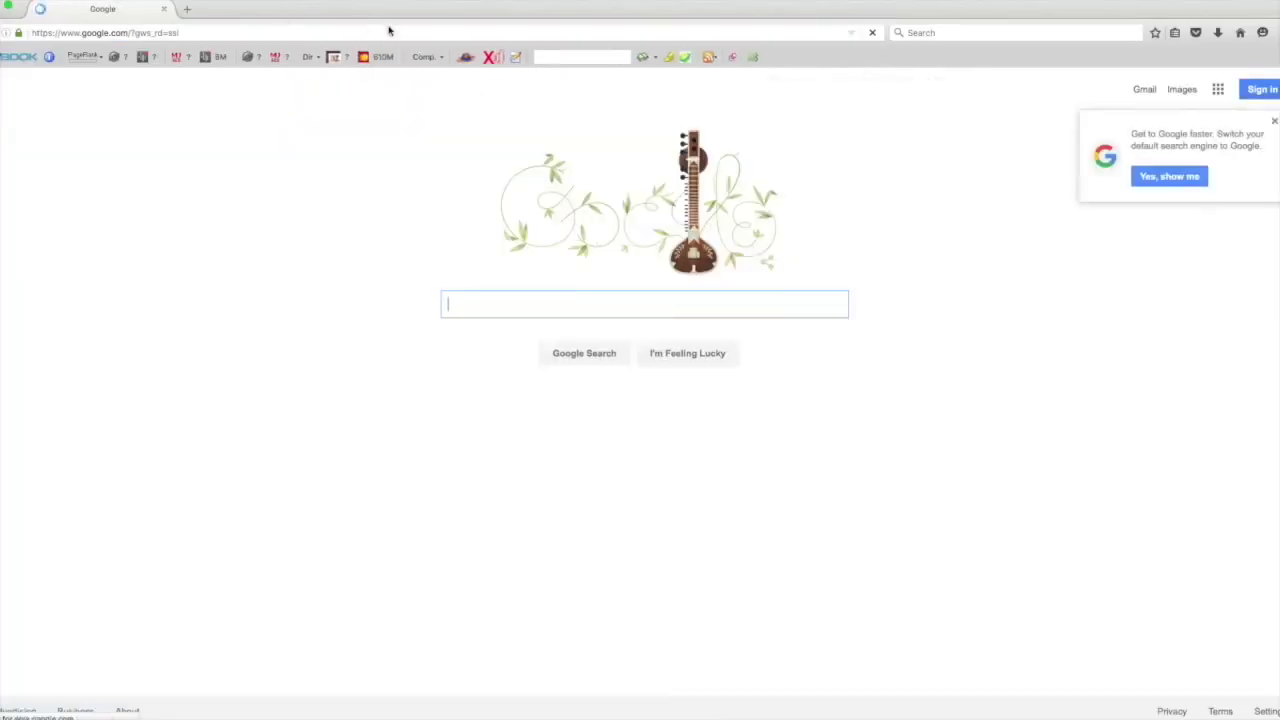
{"action": "type", "text": "gopro"}
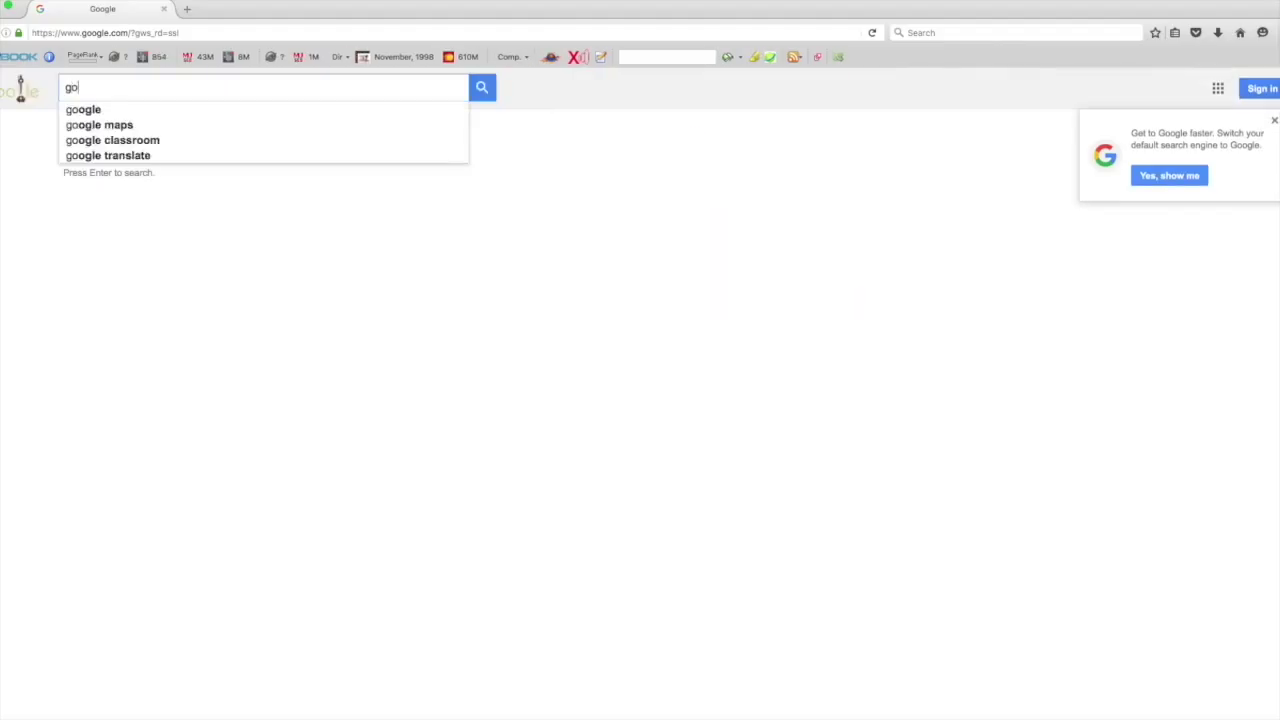
{"action": "key", "text": "Return"}
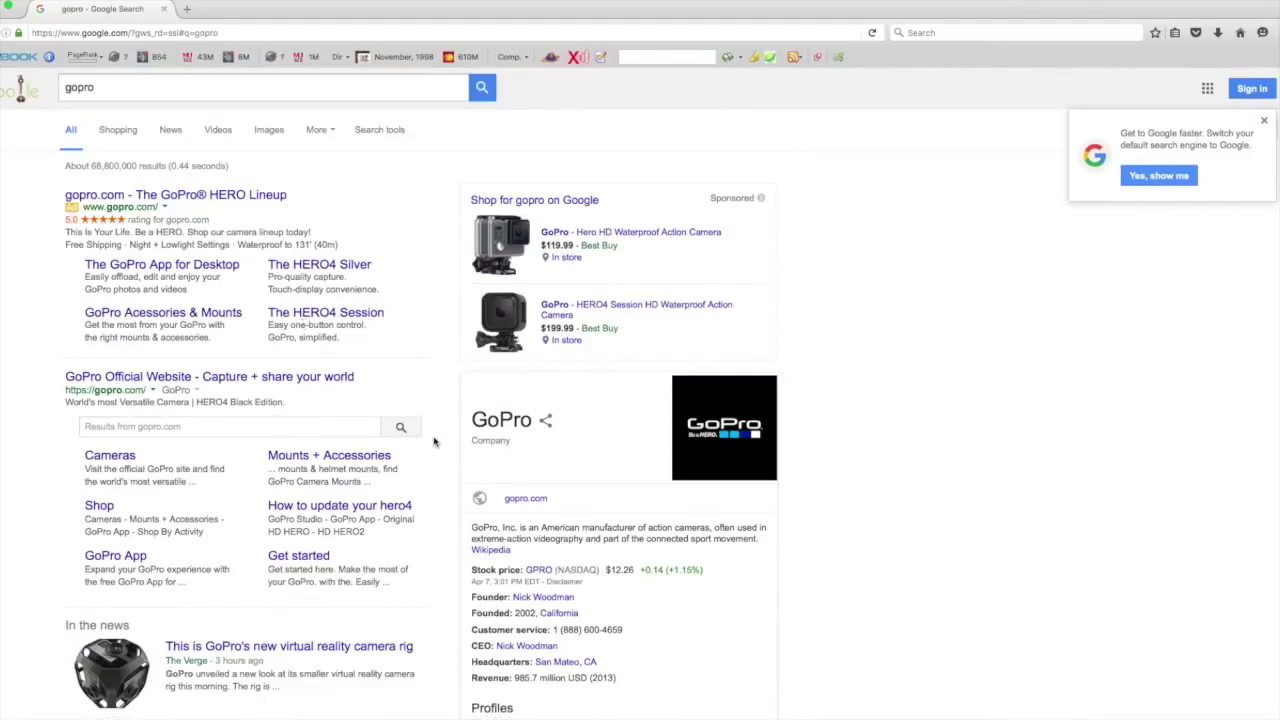
{"action": "scroll", "coordinate": [434, 441], "scroll_direction": "down", "scroll_amount": 5}
{"action": "scroll", "coordinate": [289, 380], "scroll_direction": "up", "scroll_amount": 5}
- Refine the Google search to "gopro 3 white edition review"
{"action": "left_click", "coordinate": [141, 94]}
{"action": "type", "text": "3"}
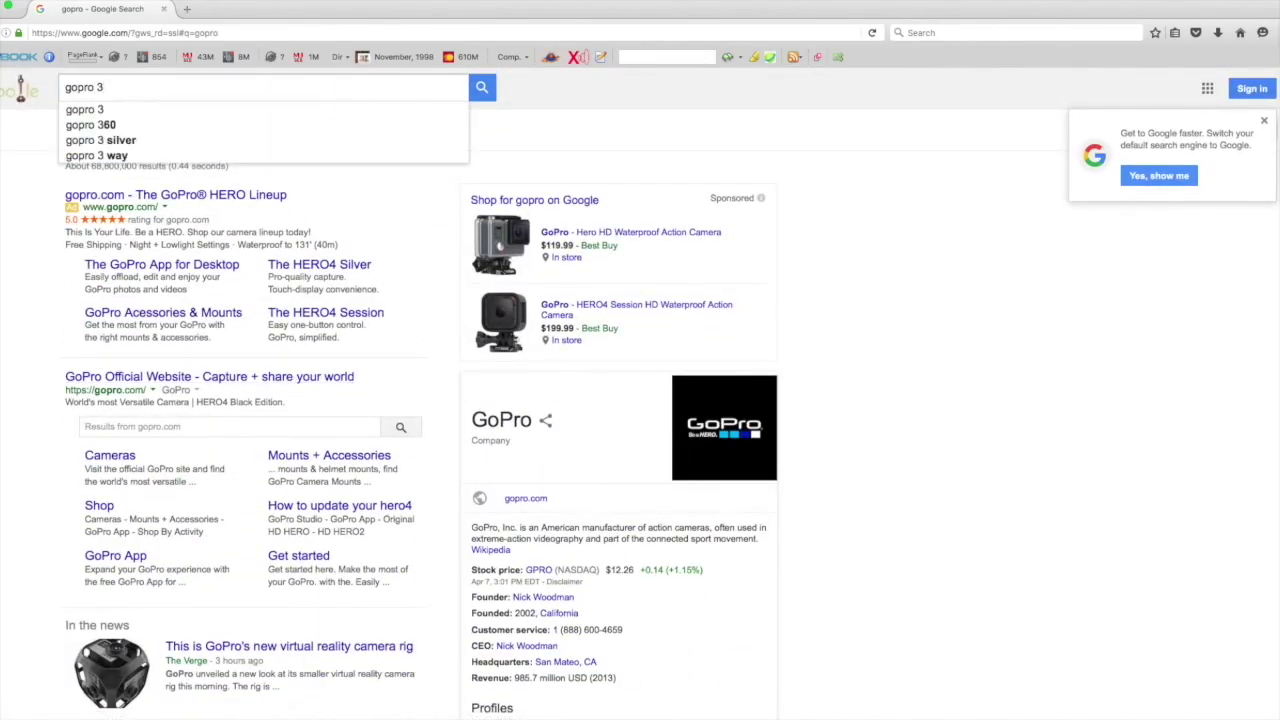
{"action": "type", "text": " white"}
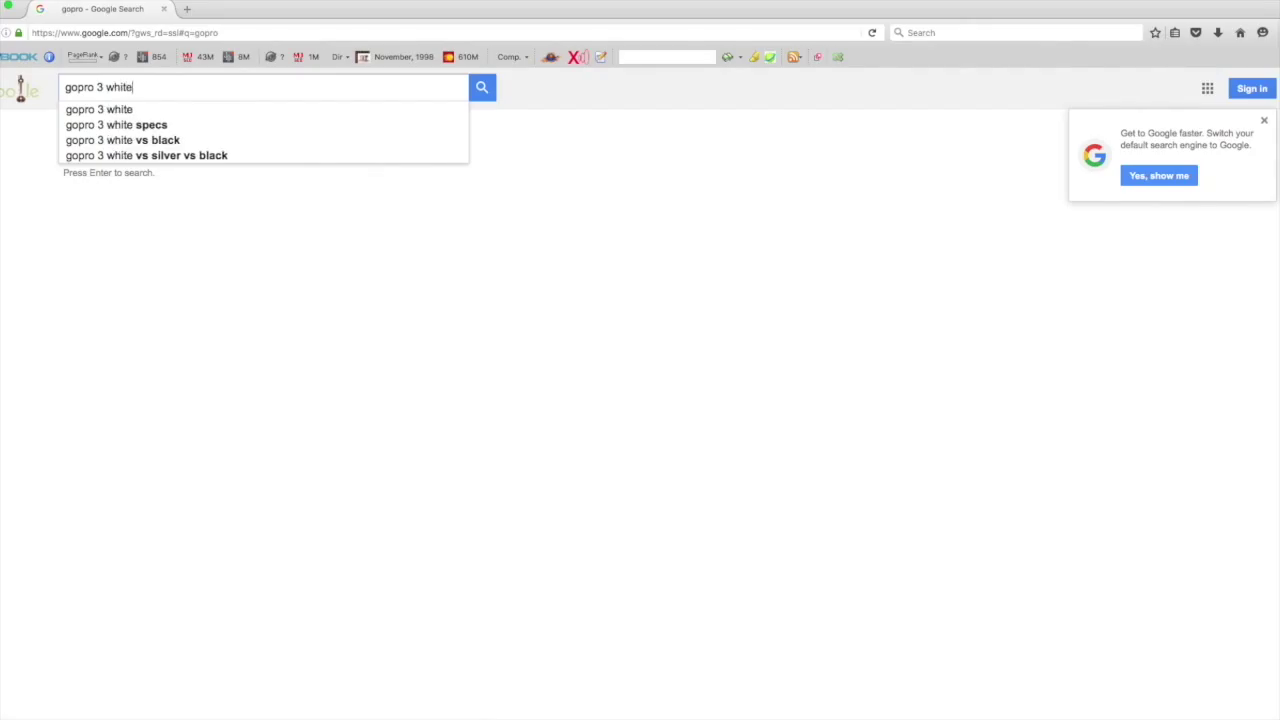
{"action": "type", "text": " edition re"}
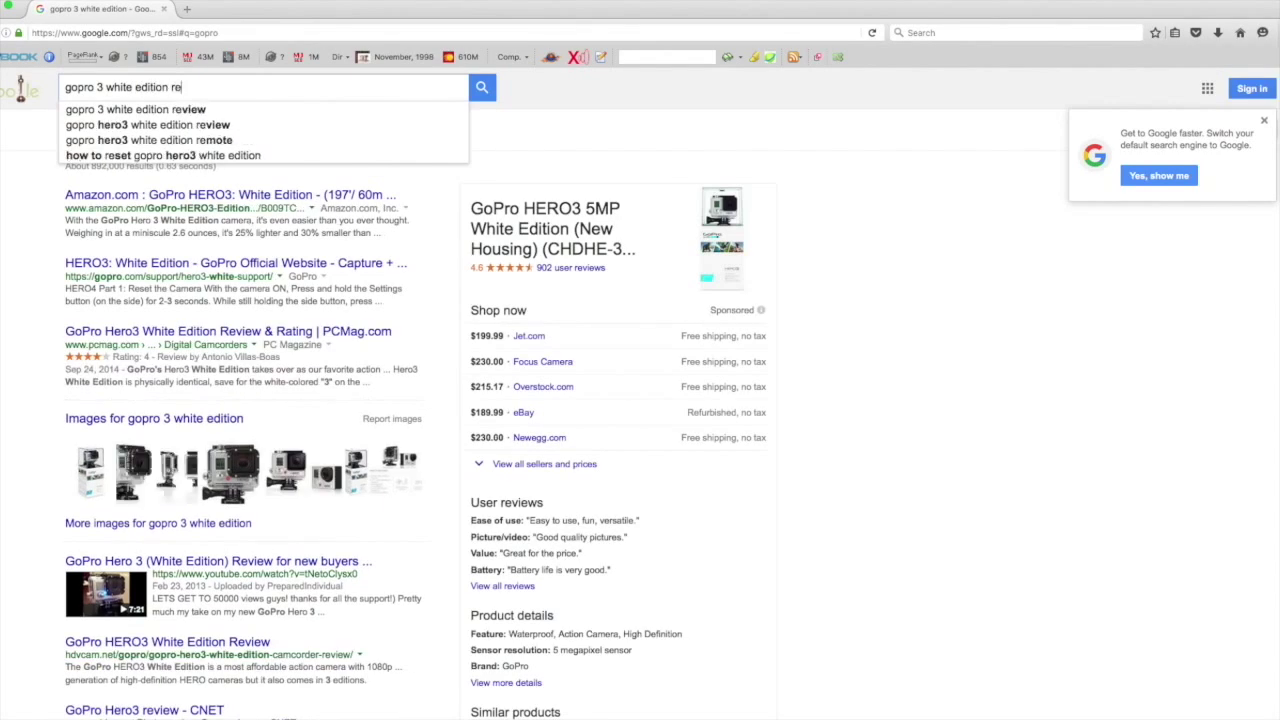
{"action": "type", "text": "view"}
{"action": "key", "text": "Return"}
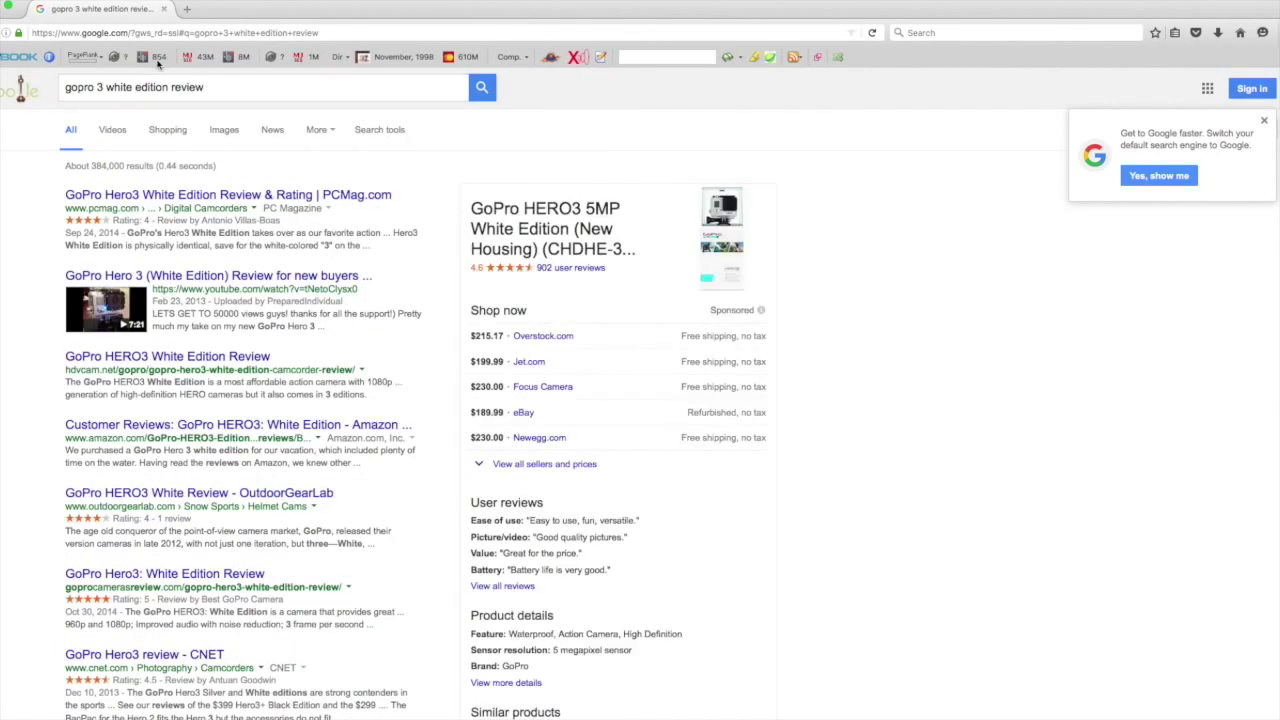
- Open PCMag's GoPro Hero3 White Edition review, decline the laptop promotion and run the SEO Book X-ray on the page
{"action": "left_click", "coordinate": [222, 196]}
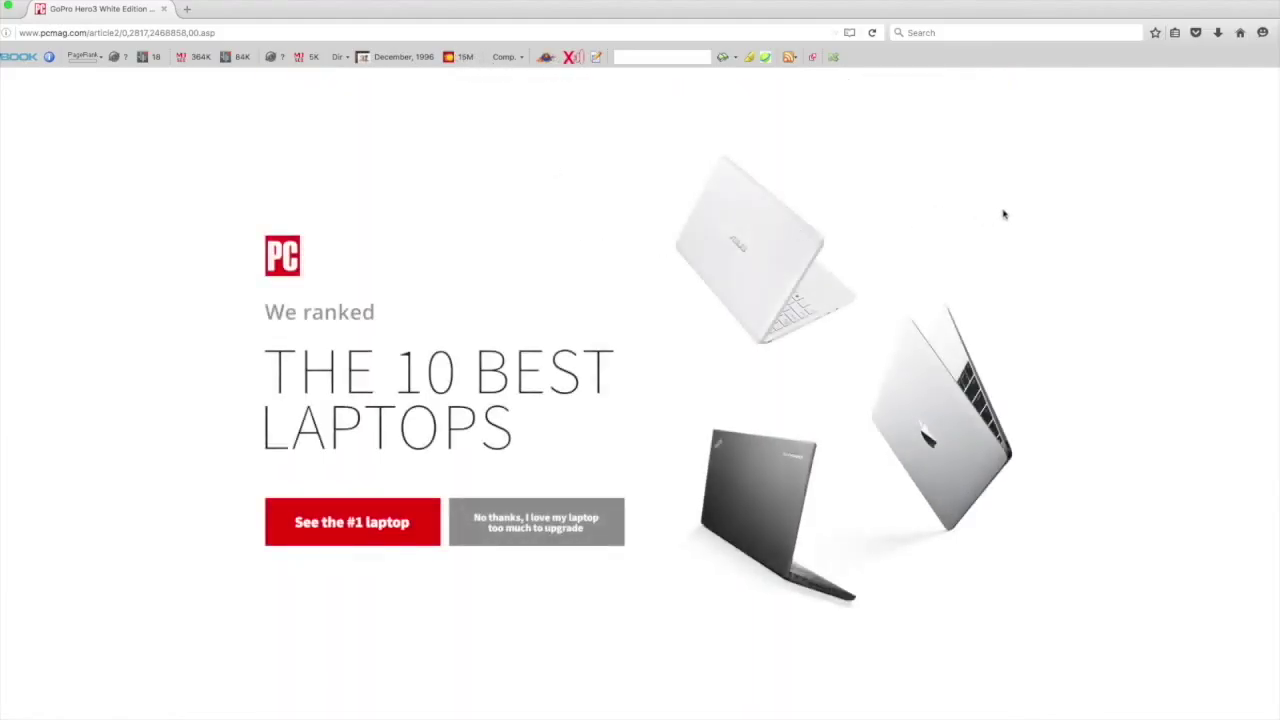
{"action": "left_click", "coordinate": [567, 532]}
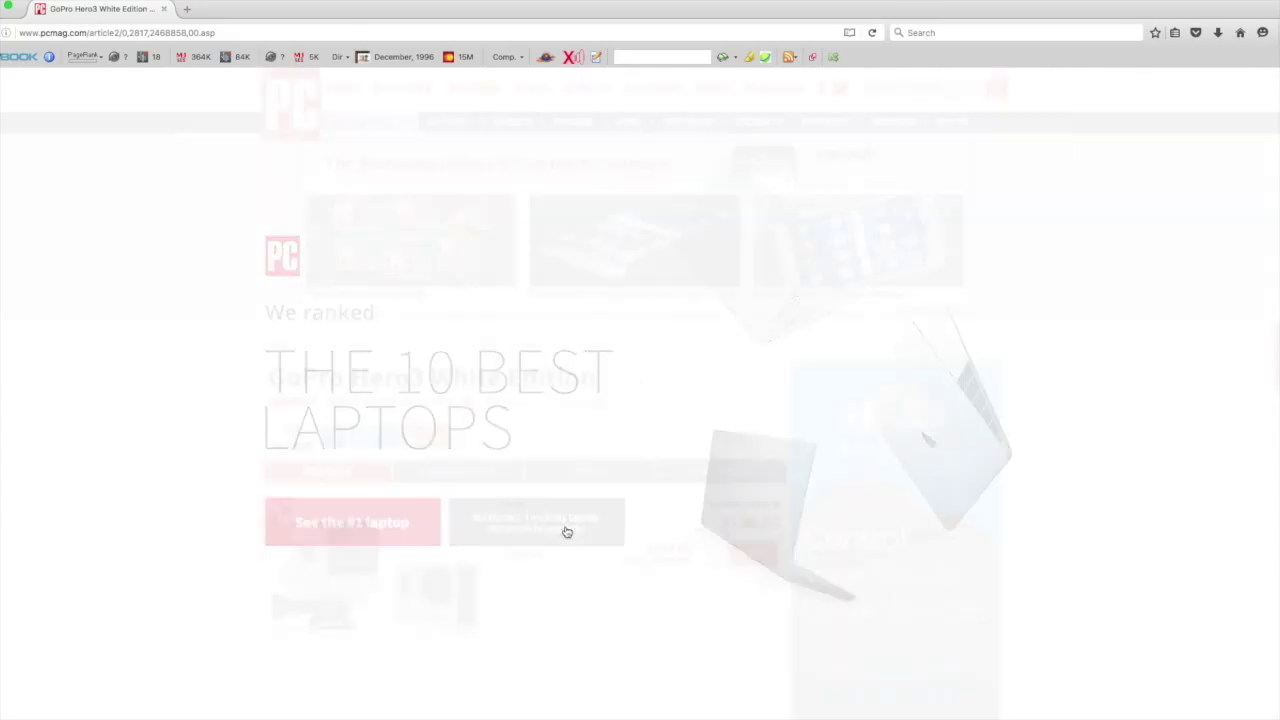
{"action": "left_click", "coordinate": [572, 58]}
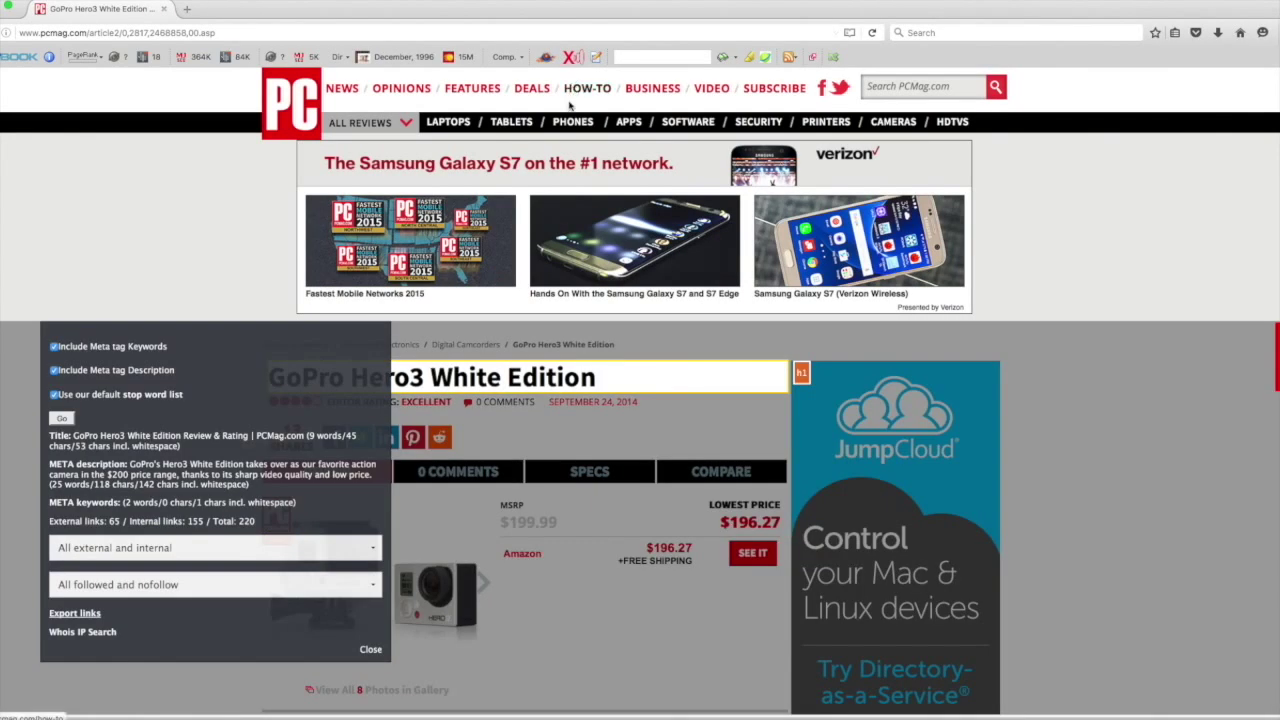
- Examine the highlighted headings, meta data and link information in the X-ray overlay on the PCMag review
{"action": "scroll", "coordinate": [423, 388], "scroll_direction": "down", "scroll_amount": 2}
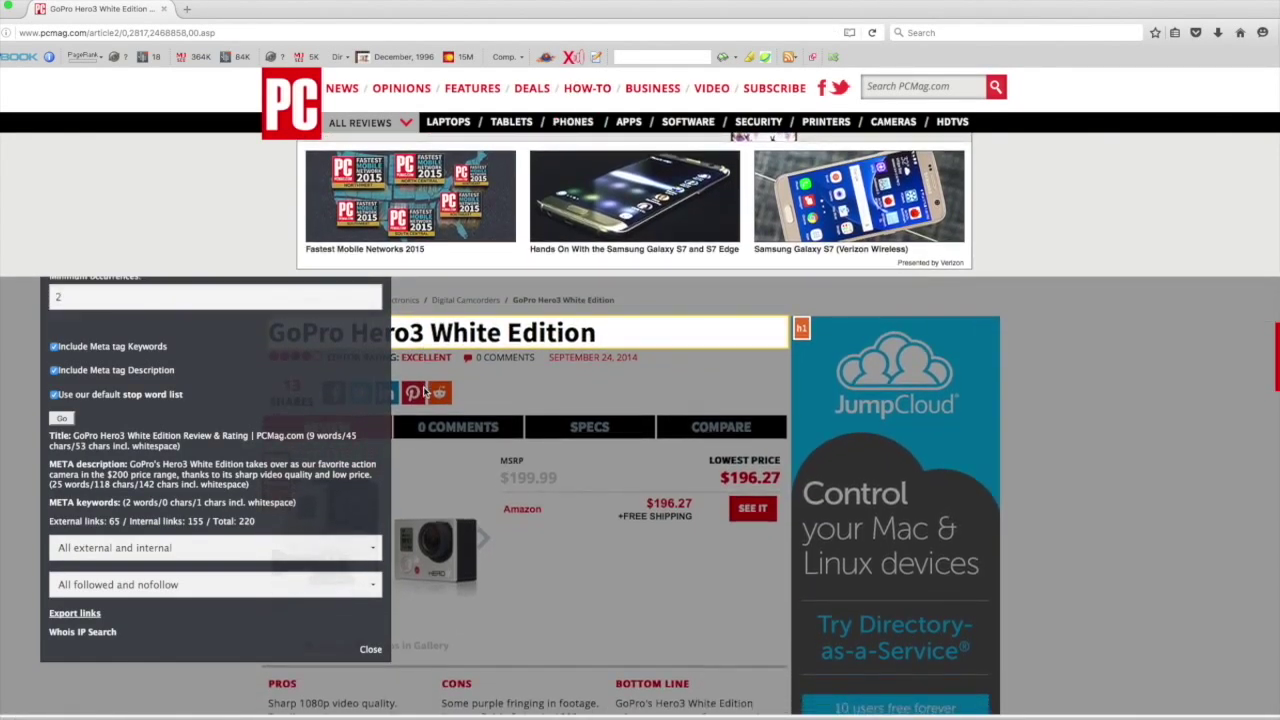
{"action": "scroll", "coordinate": [423, 390], "scroll_direction": "down", "scroll_amount": 2}
{"action": "scroll", "coordinate": [423, 390], "scroll_direction": "down", "scroll_amount": 5}
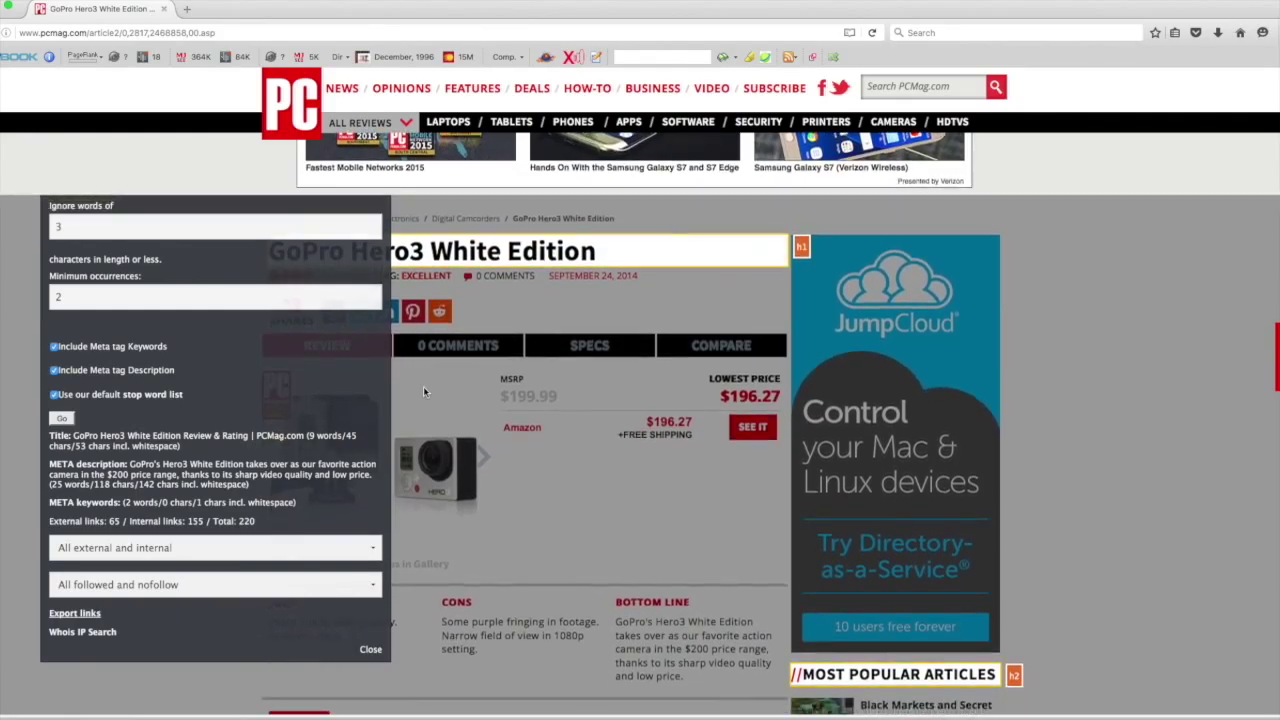
{"action": "scroll", "coordinate": [516, 322], "scroll_direction": "up", "scroll_amount": 4}
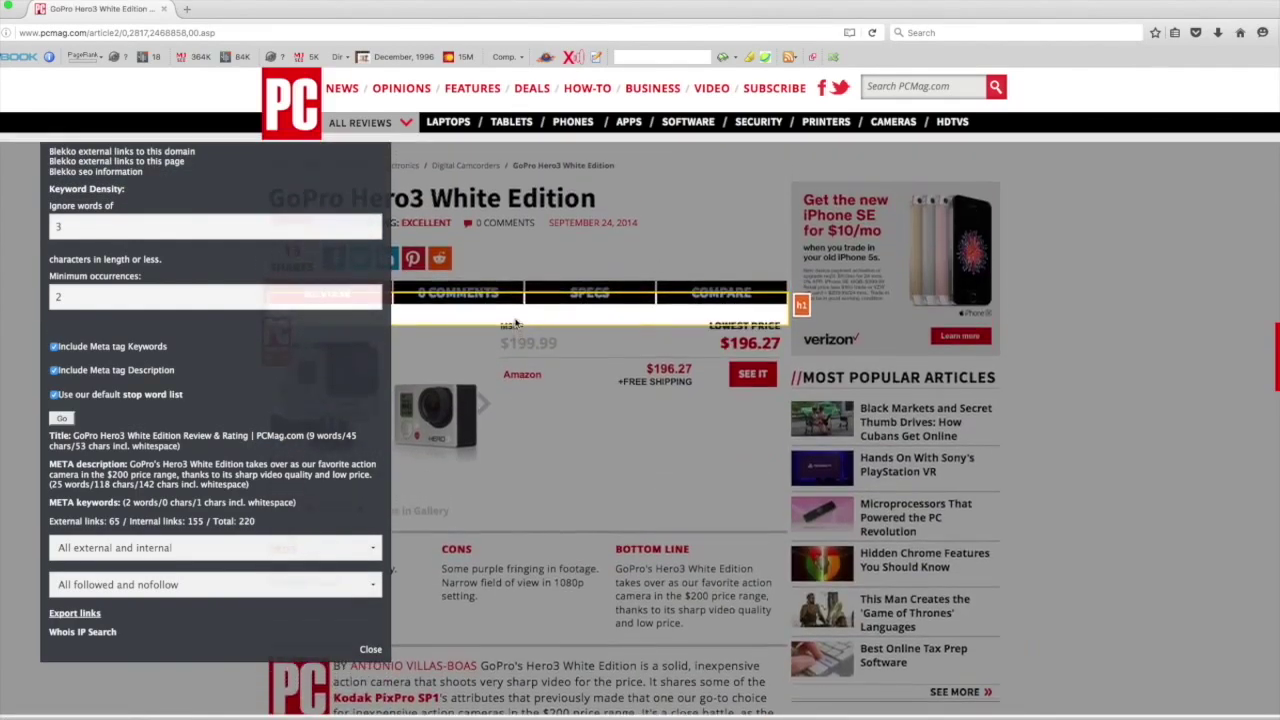
{"action": "scroll", "coordinate": [516, 322], "scroll_direction": "down", "scroll_amount": 12}
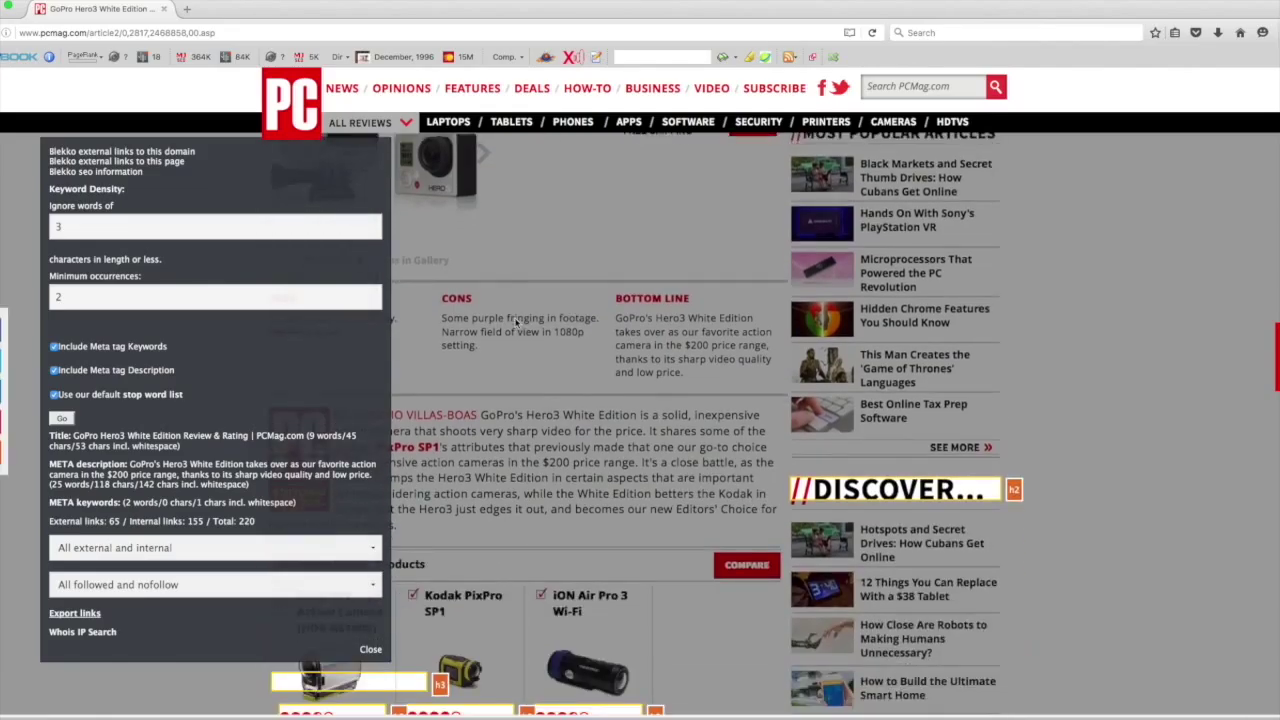
{"action": "scroll", "coordinate": [516, 322], "scroll_direction": "down", "scroll_amount": 10}
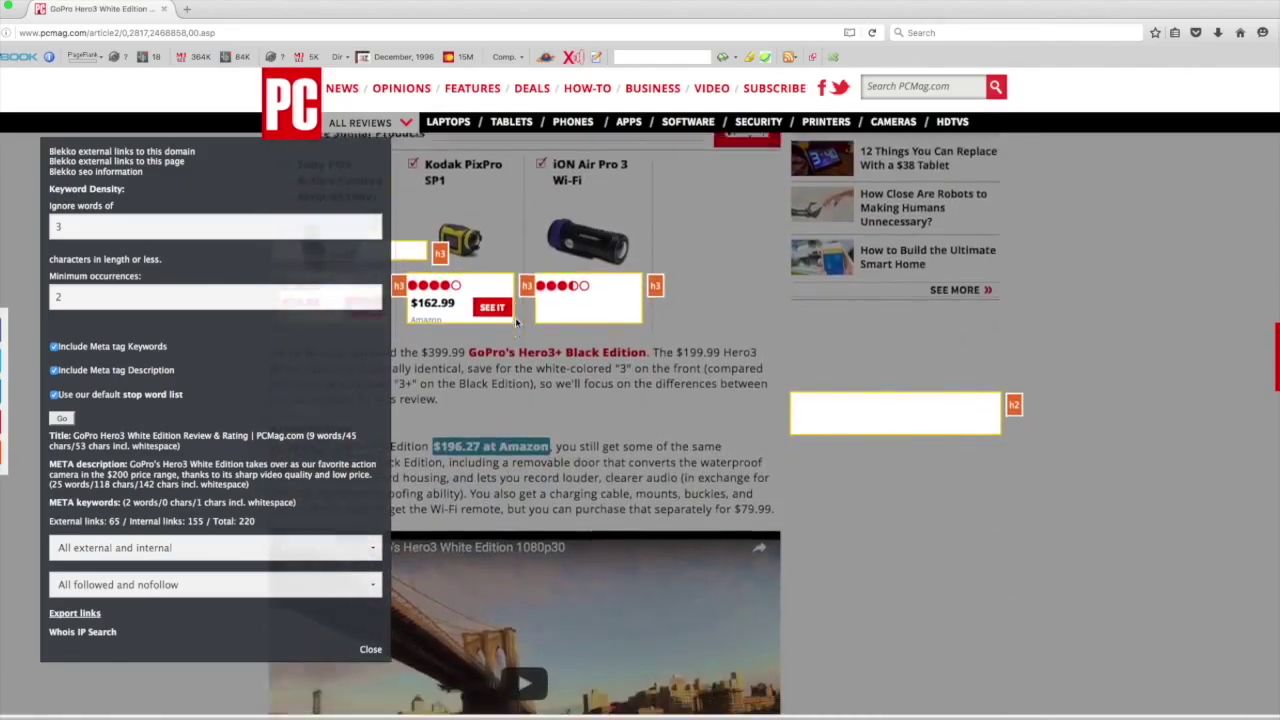
{"action": "scroll", "coordinate": [519, 329], "scroll_direction": "up", "scroll_amount": 20}
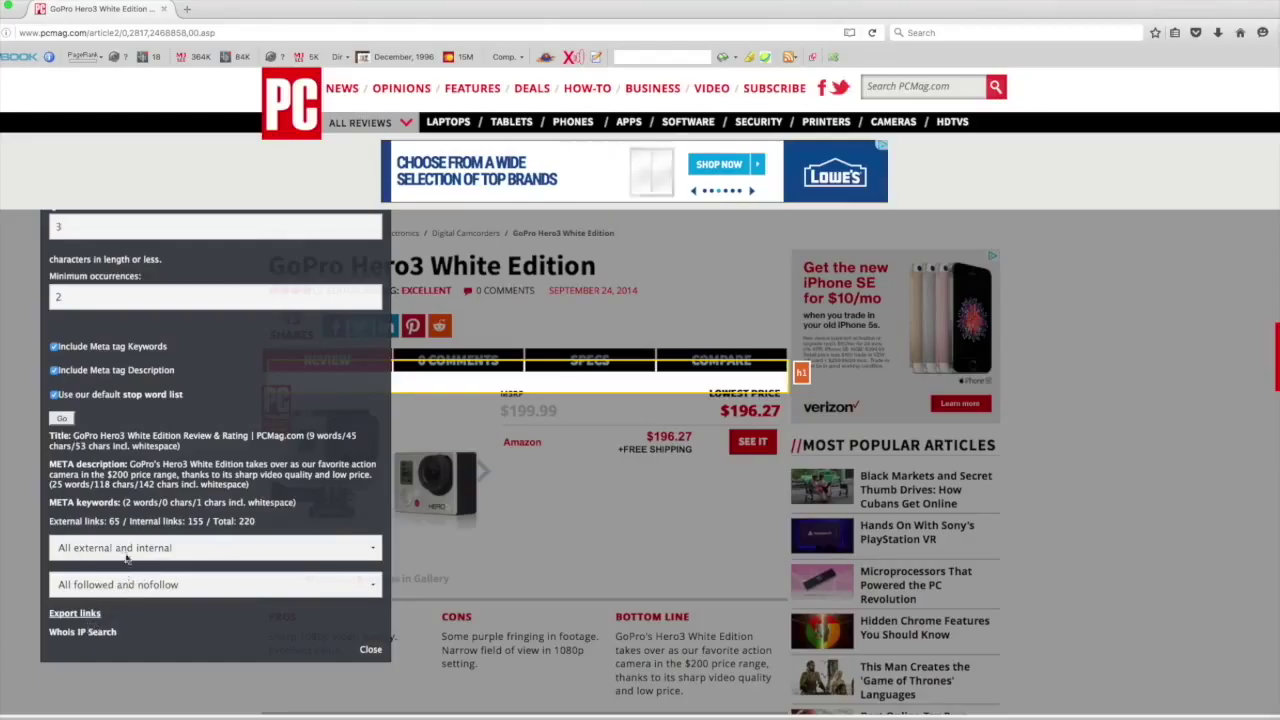
- Run the keyword density analysis on the PCMag review, look through the word and phrase tables, and close the report
{"action": "left_click", "coordinate": [68, 420]}
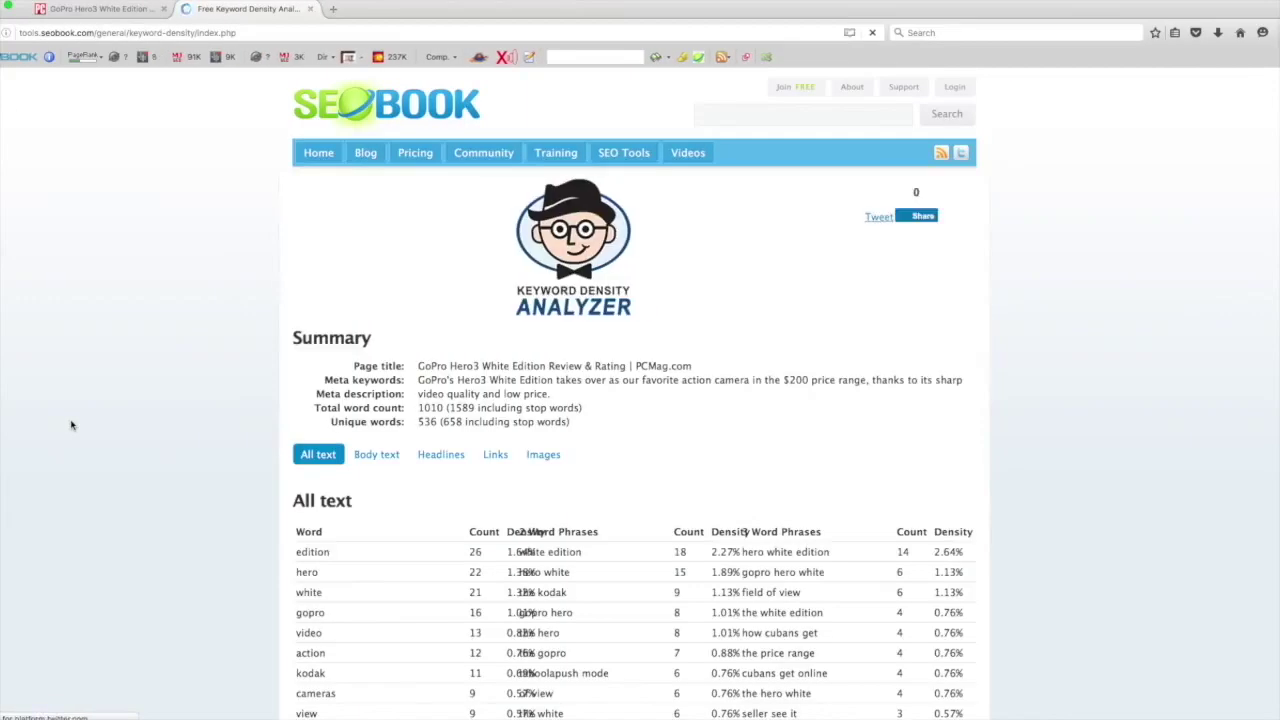
{"action": "scroll", "coordinate": [766, 337], "scroll_direction": "down", "scroll_amount": 15}
{"action": "scroll", "coordinate": [766, 331], "scroll_direction": "up", "scroll_amount": 12}
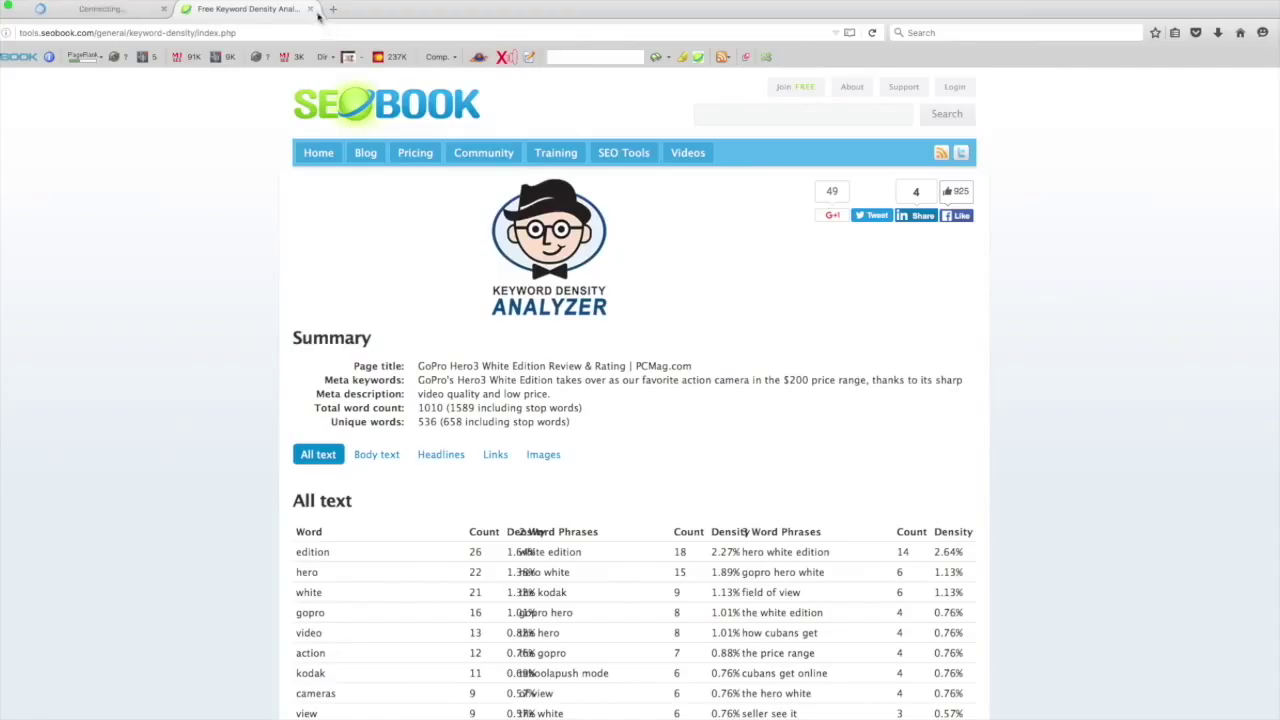
{"action": "left_click", "coordinate": [310, 9]}
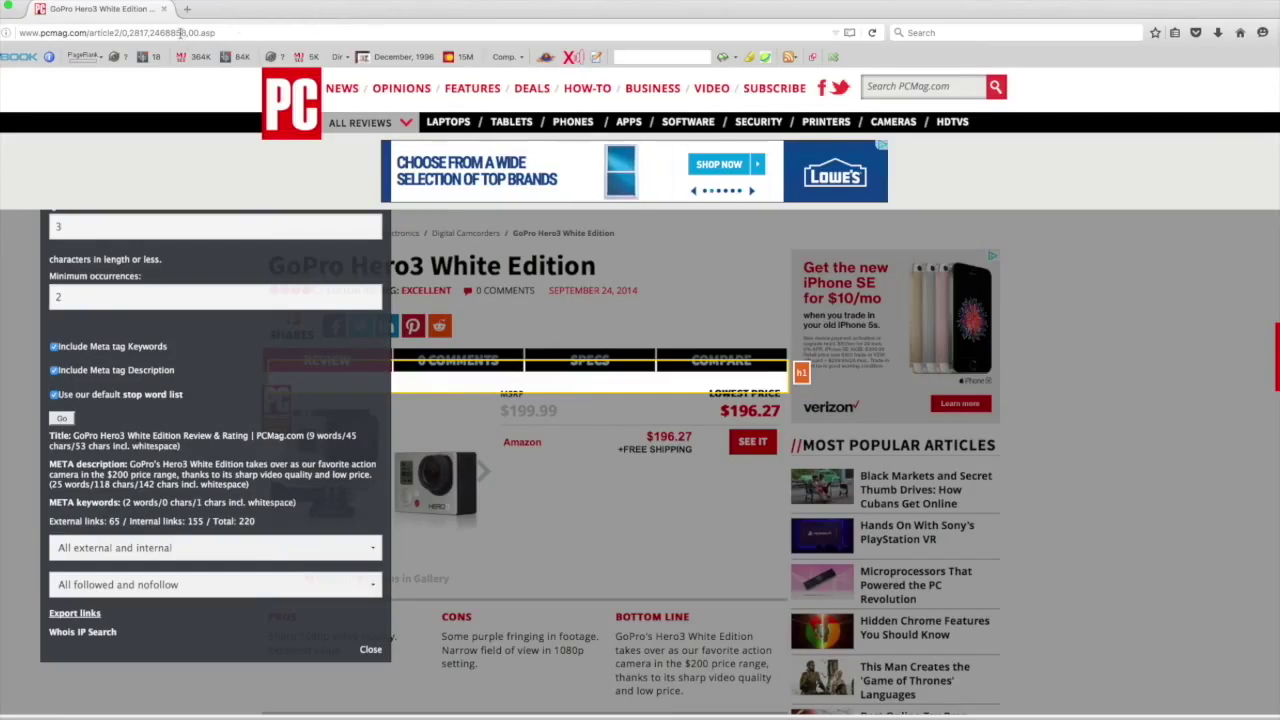
- Search the web for "social counter" and open the SharedCount site in a separate tab
{"action": "left_click", "coordinate": [235, 33]}
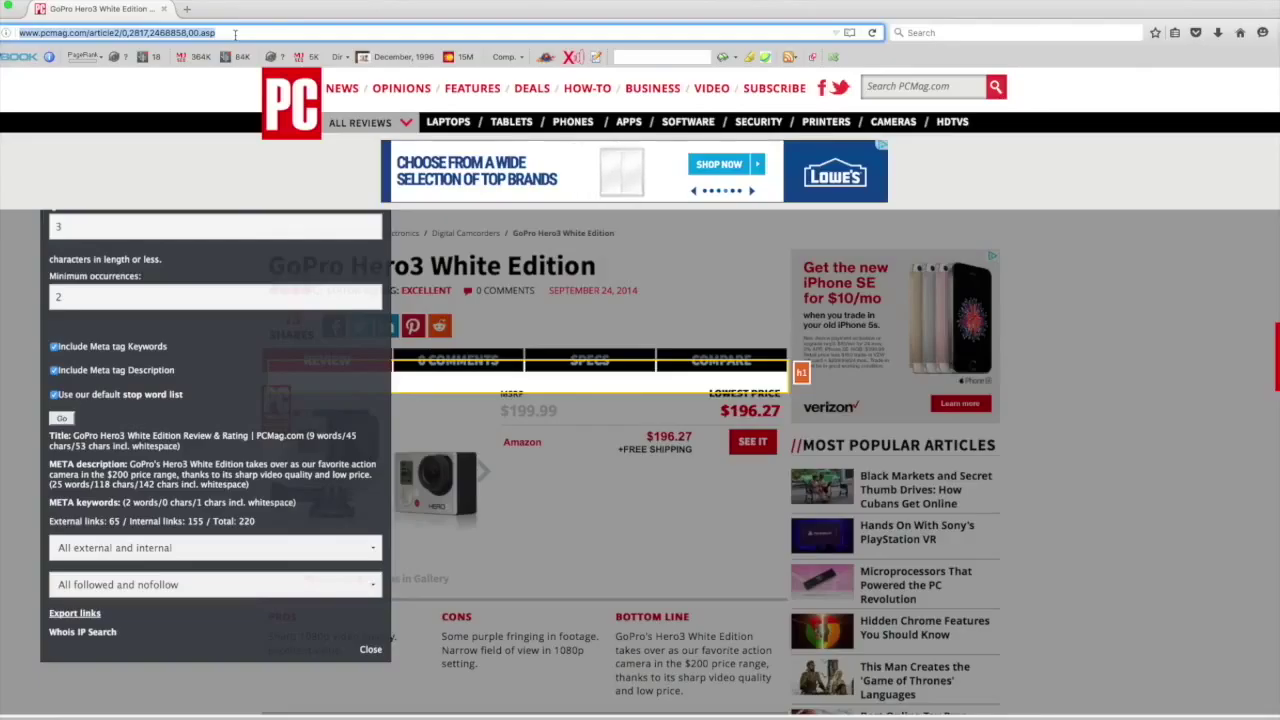
{"action": "type", "text": "social counter"}
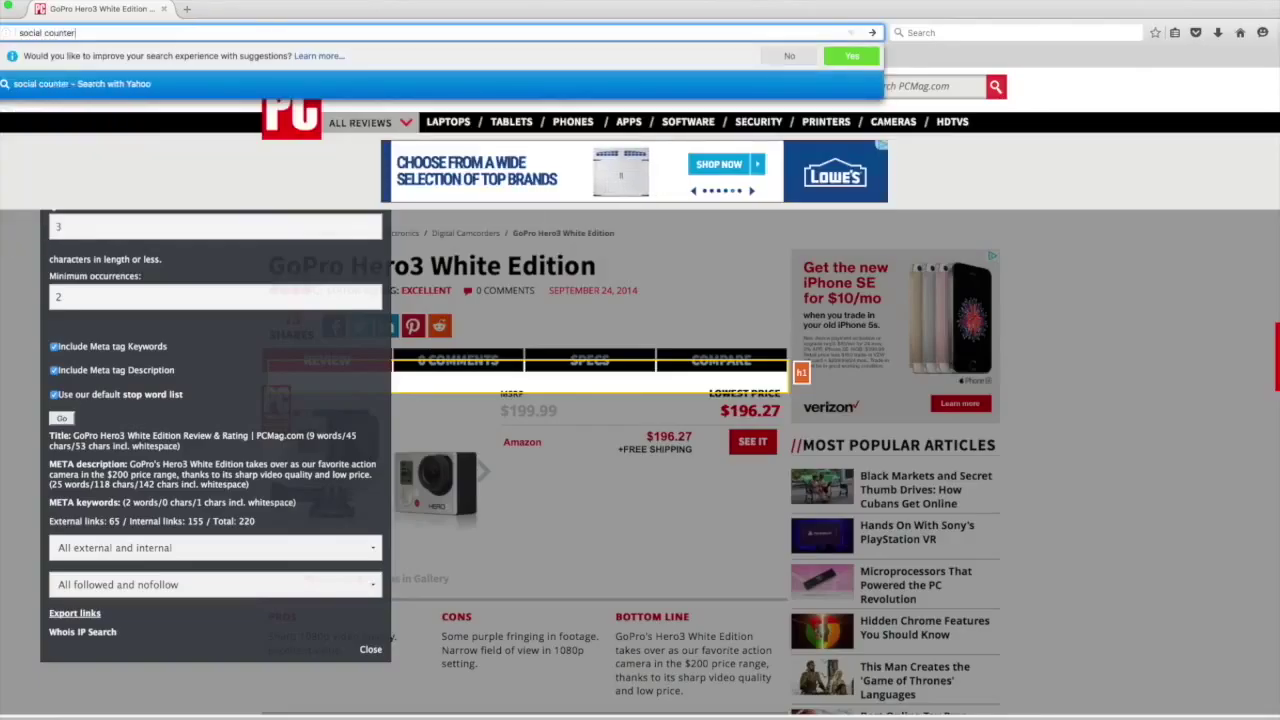
{"action": "key", "text": "Return"}
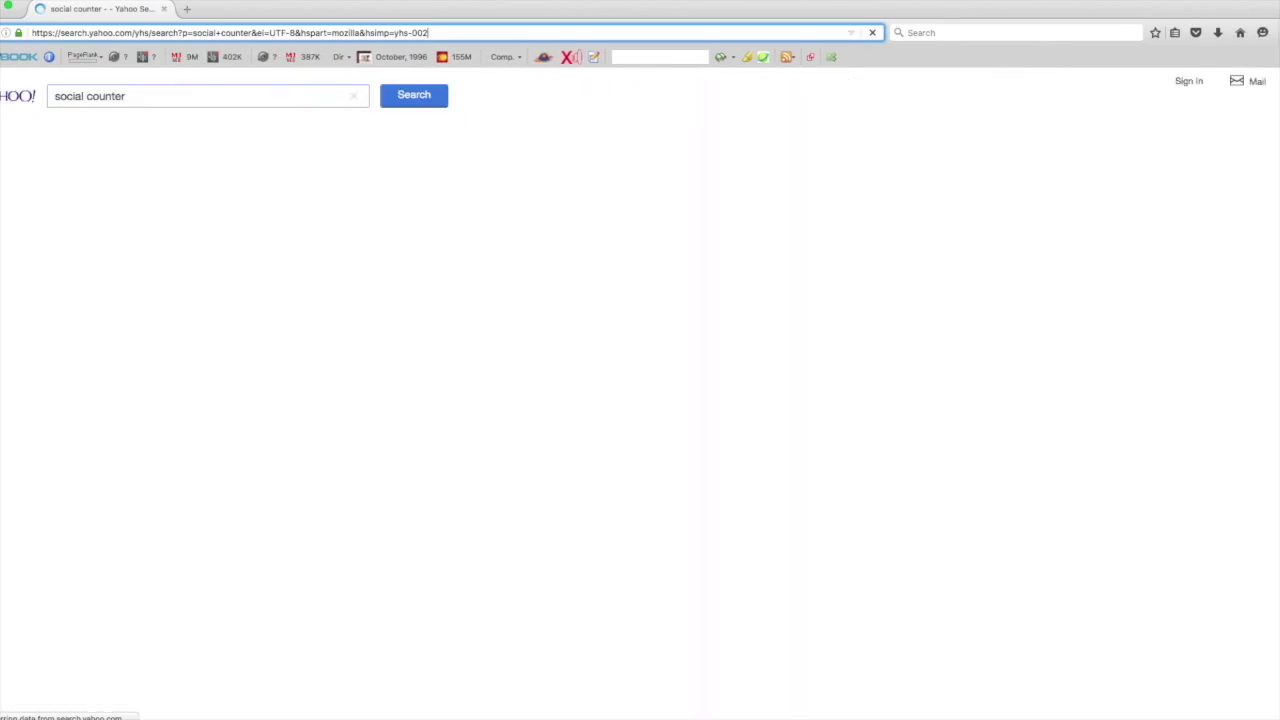
{"action": "scroll", "coordinate": [257, 237], "scroll_direction": "down", "scroll_amount": 5}
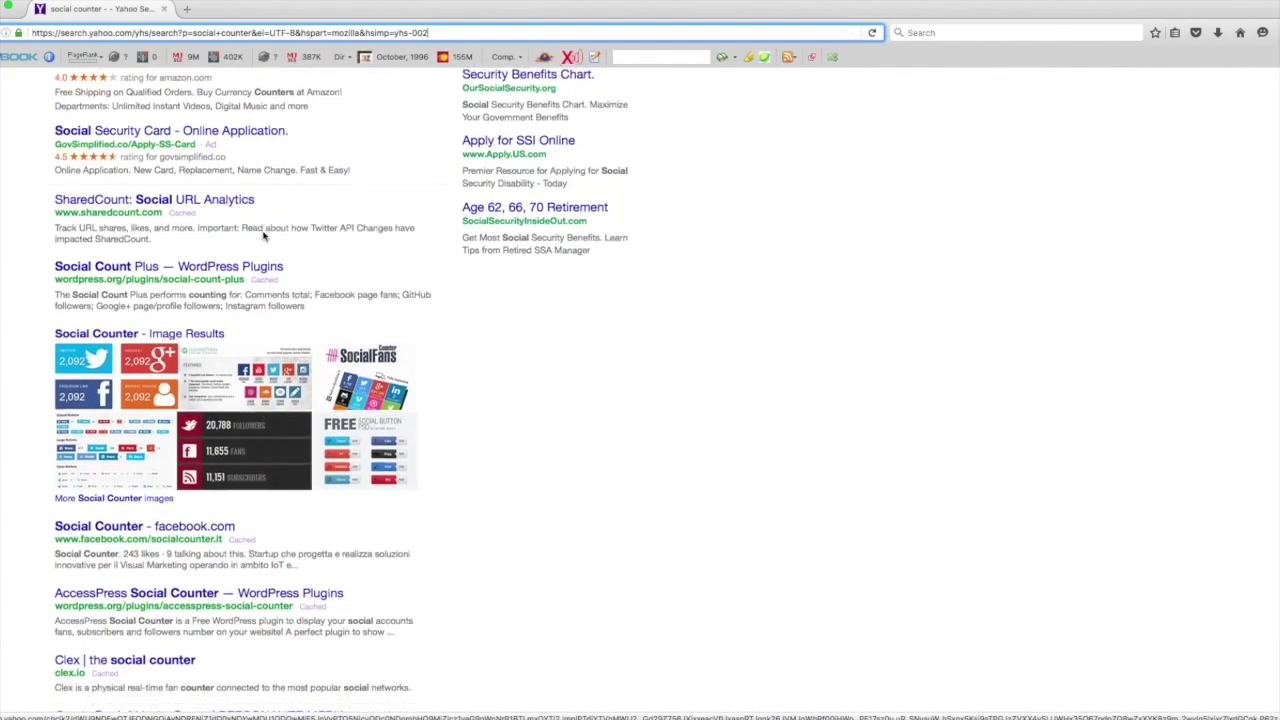
{"action": "scroll", "coordinate": [243, 463], "scroll_direction": "down", "scroll_amount": 2}
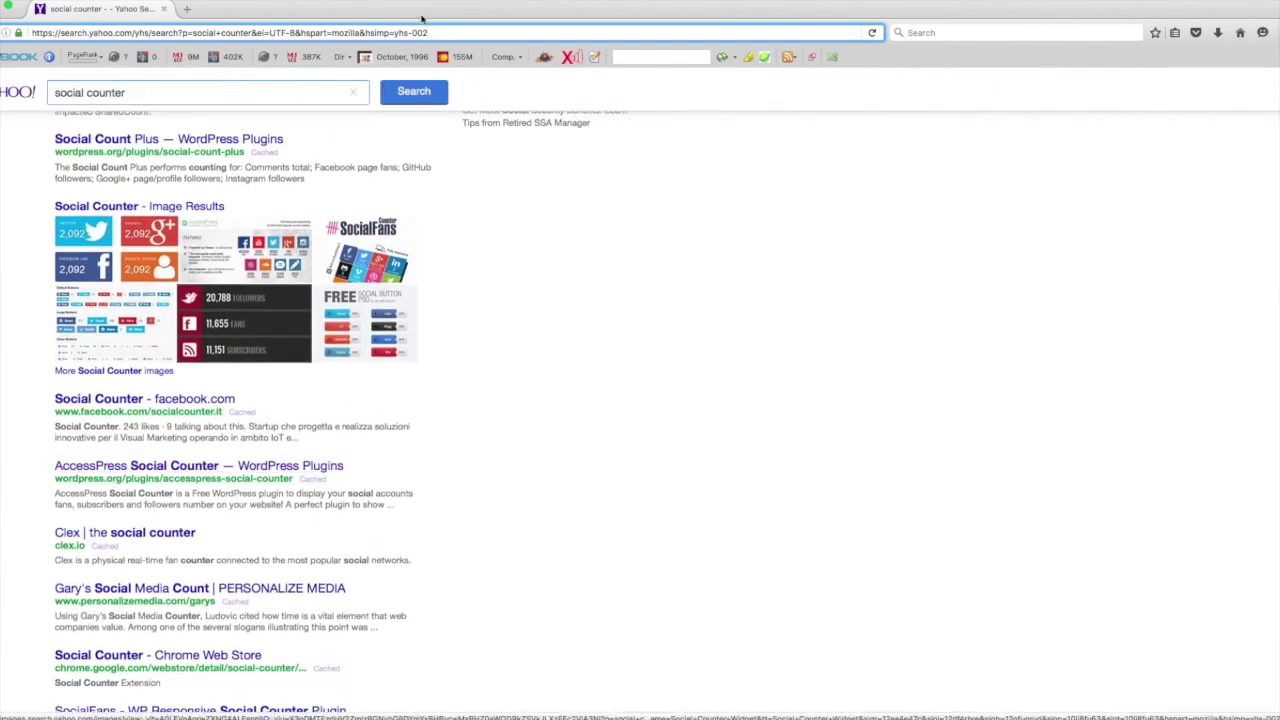
{"action": "left_click", "coordinate": [1031, 32]}
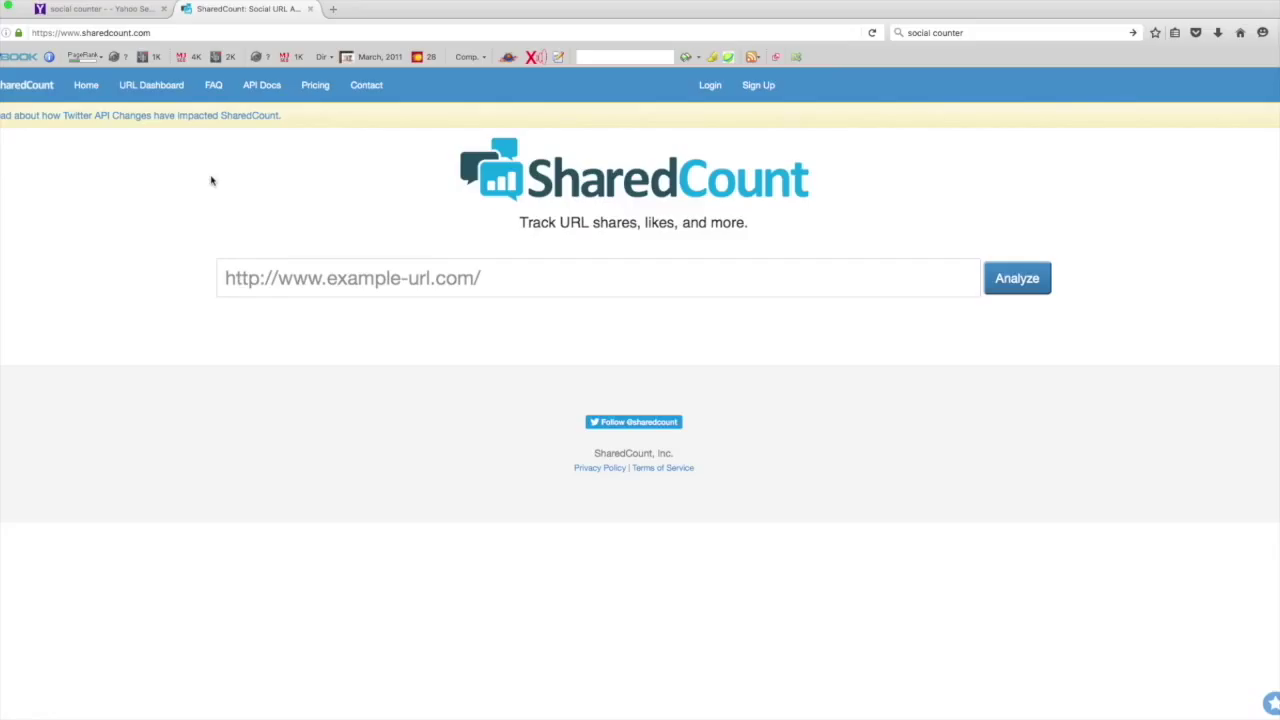
- Go to google.com in the tab with the Yahoo results and search for "gopro white edition review"
{"action": "left_click", "coordinate": [128, 9]}
{"action": "left_click", "coordinate": [144, 33]}
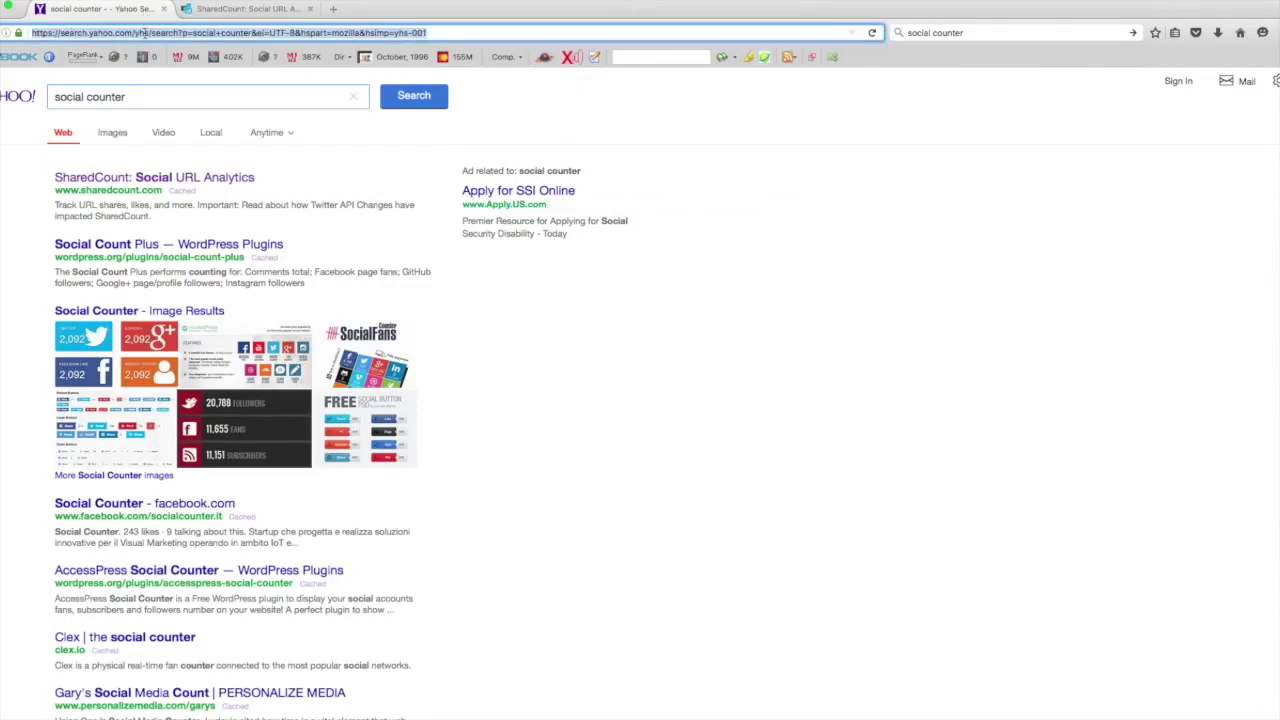
{"action": "type", "text": "google.com/"}
{"action": "key", "text": "Return"}
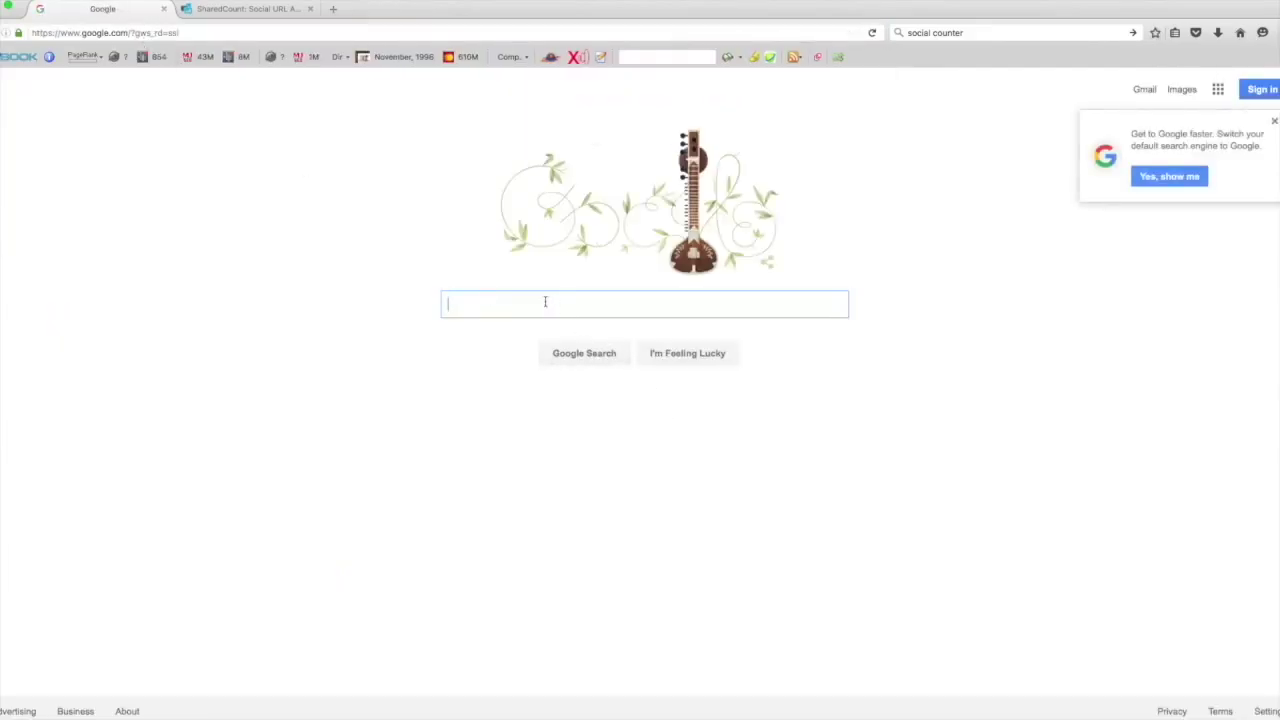
{"action": "type", "text": "go"}
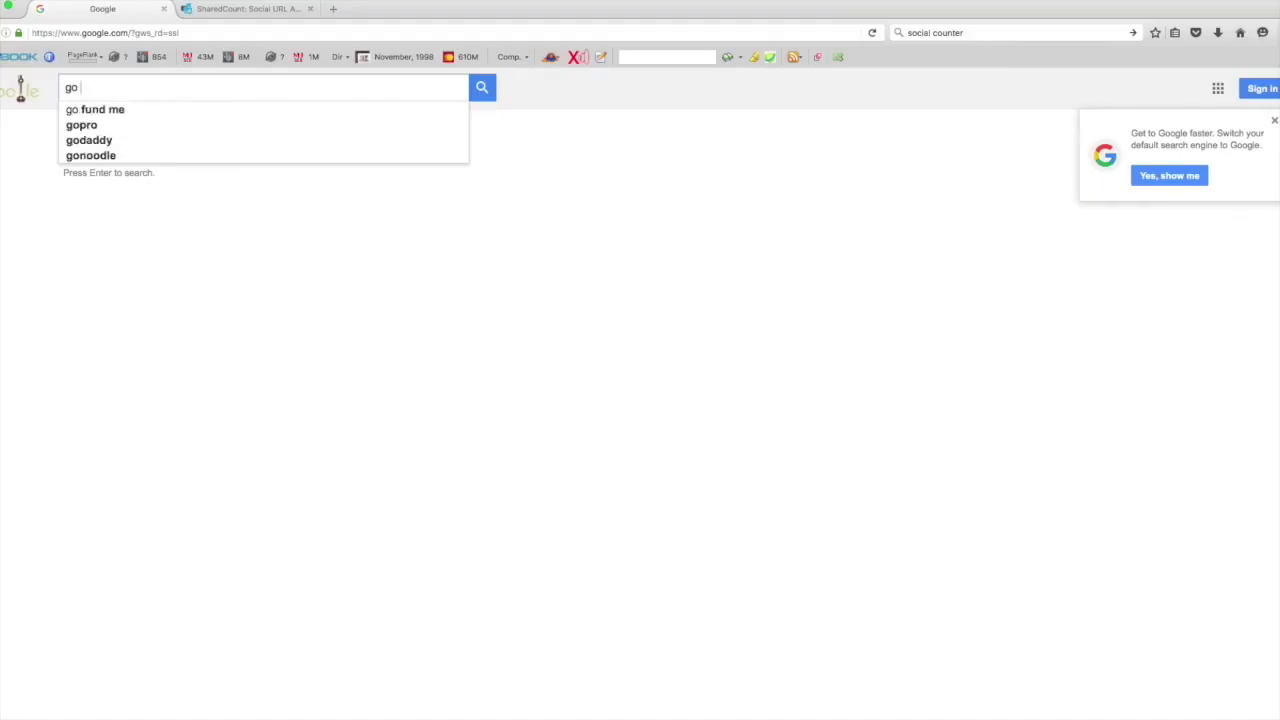
{"action": "type", "text": "pro white "}
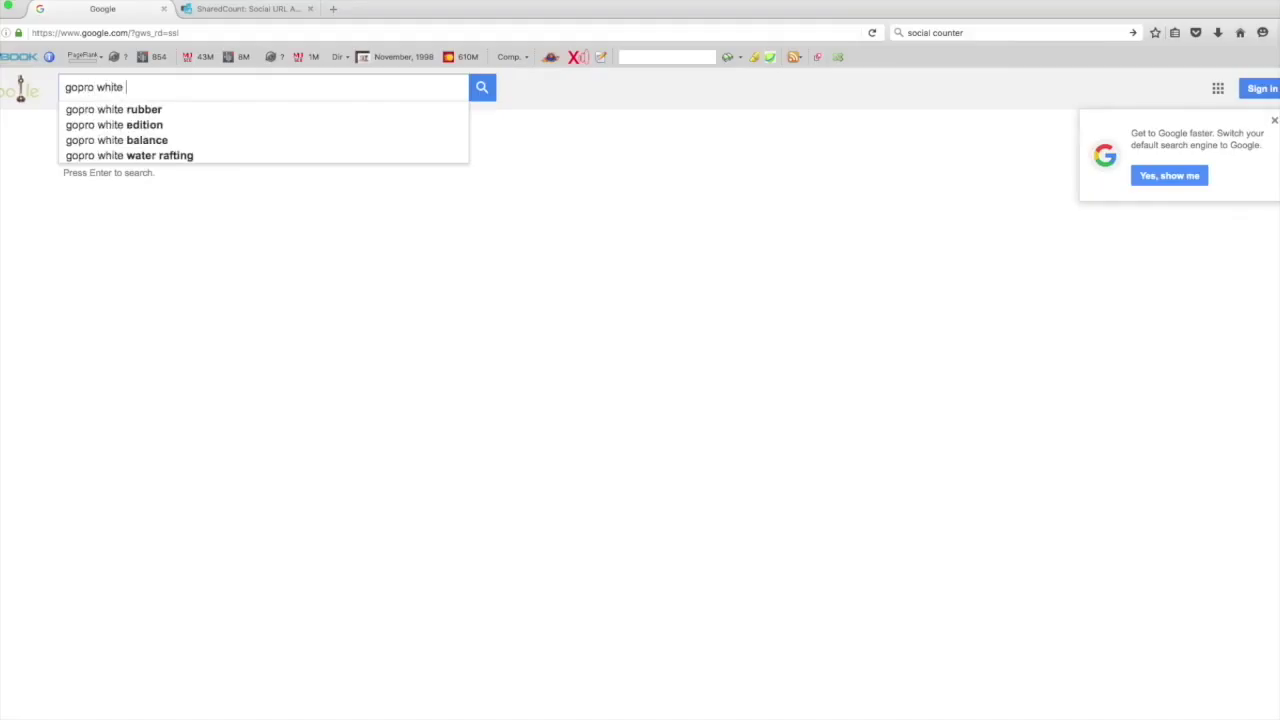
{"action": "type", "text": "ed"}
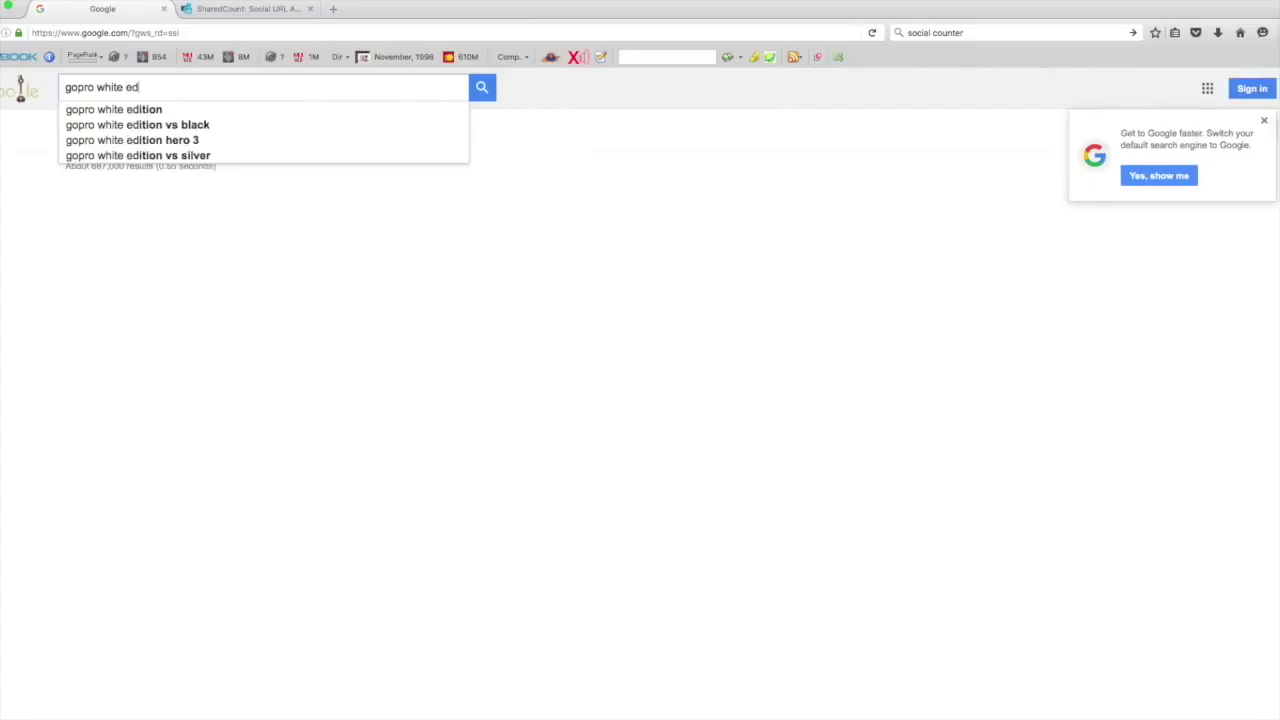
{"action": "type", "text": "ition re"}
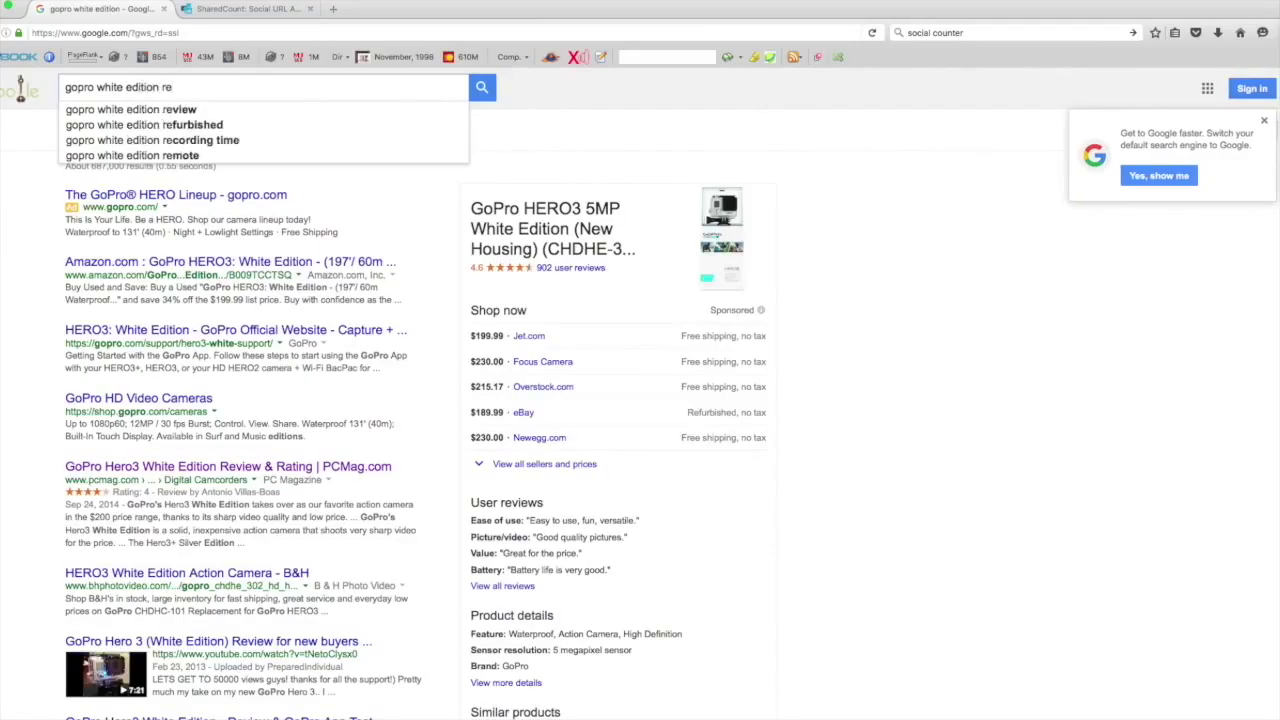
{"action": "type", "text": "view"}
{"action": "key", "text": "Return"}
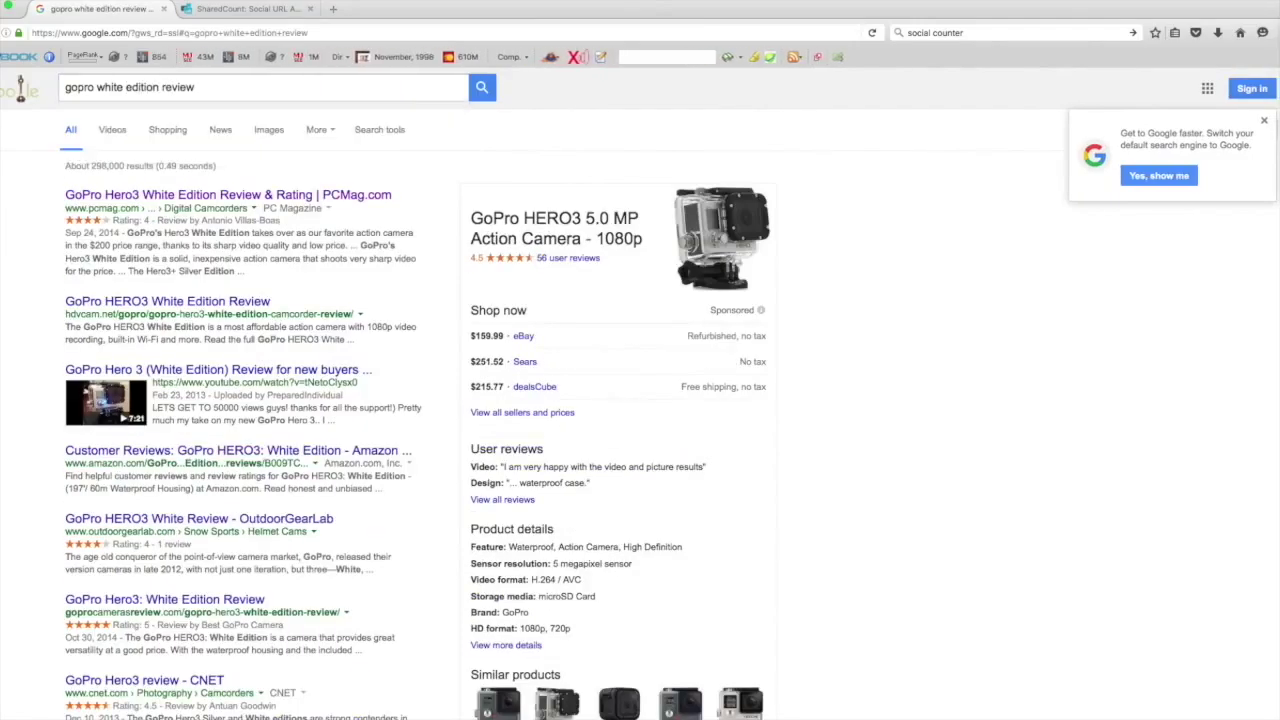
- Open PCMag's GoPro Hero3 White Edition review from the results and copy its page URL
{"action": "left_click", "coordinate": [316, 200]}
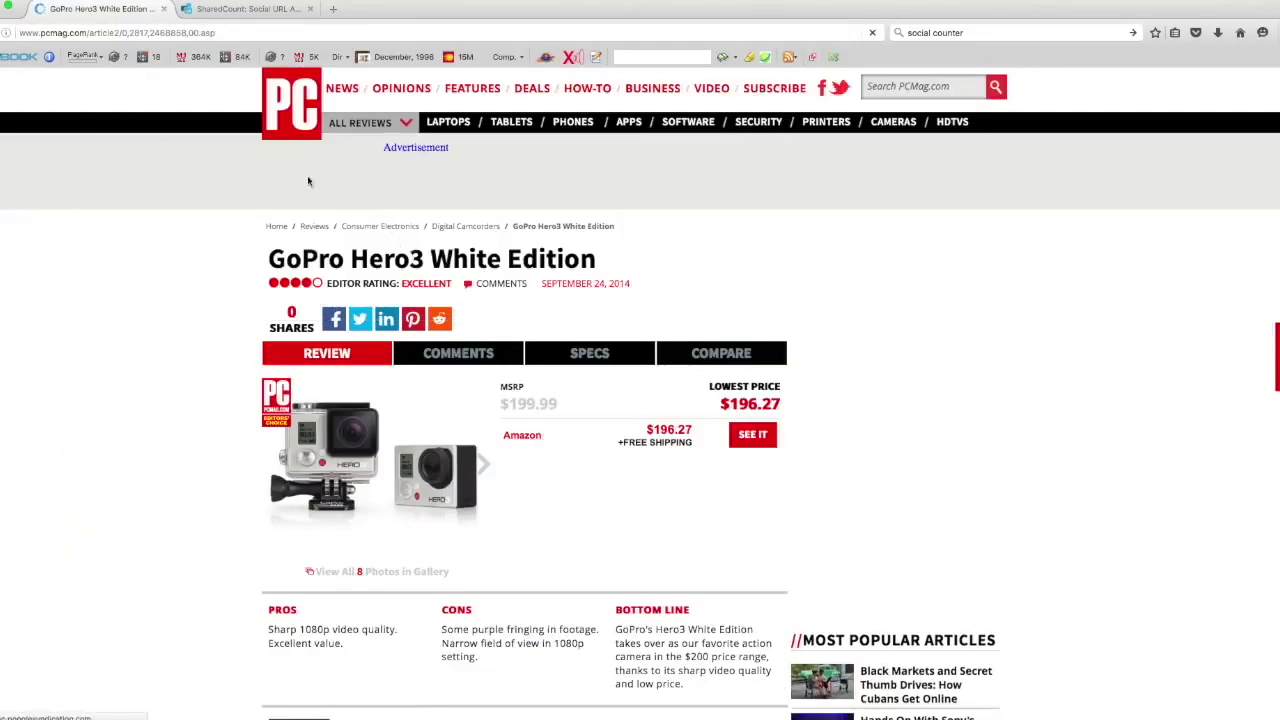
{"action": "left_click", "coordinate": [224, 33]}
{"action": "right_click", "coordinate": [224, 33]}
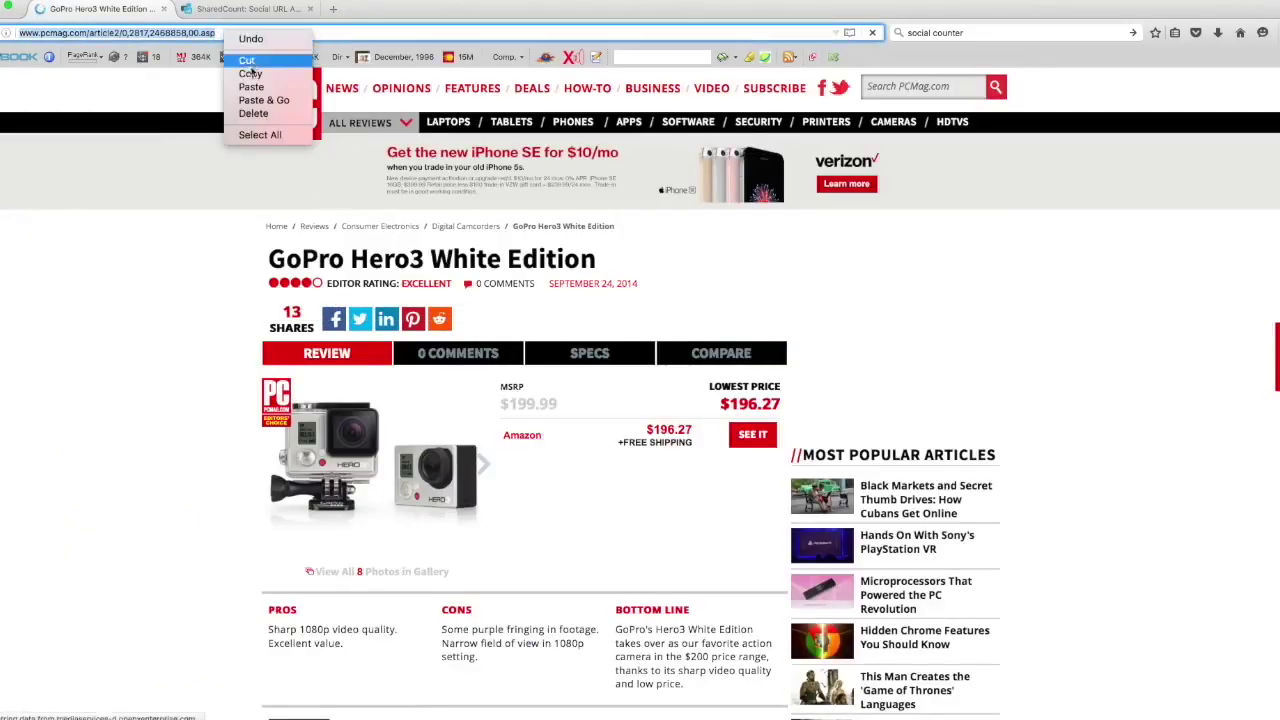
{"action": "left_click", "coordinate": [240, 70]}
- Analyze the copied PCMag review URL in SharedCount and view its social share counts
{"action": "left_click", "coordinate": [226, 12]}
{"action": "right_click", "coordinate": [394, 300]}
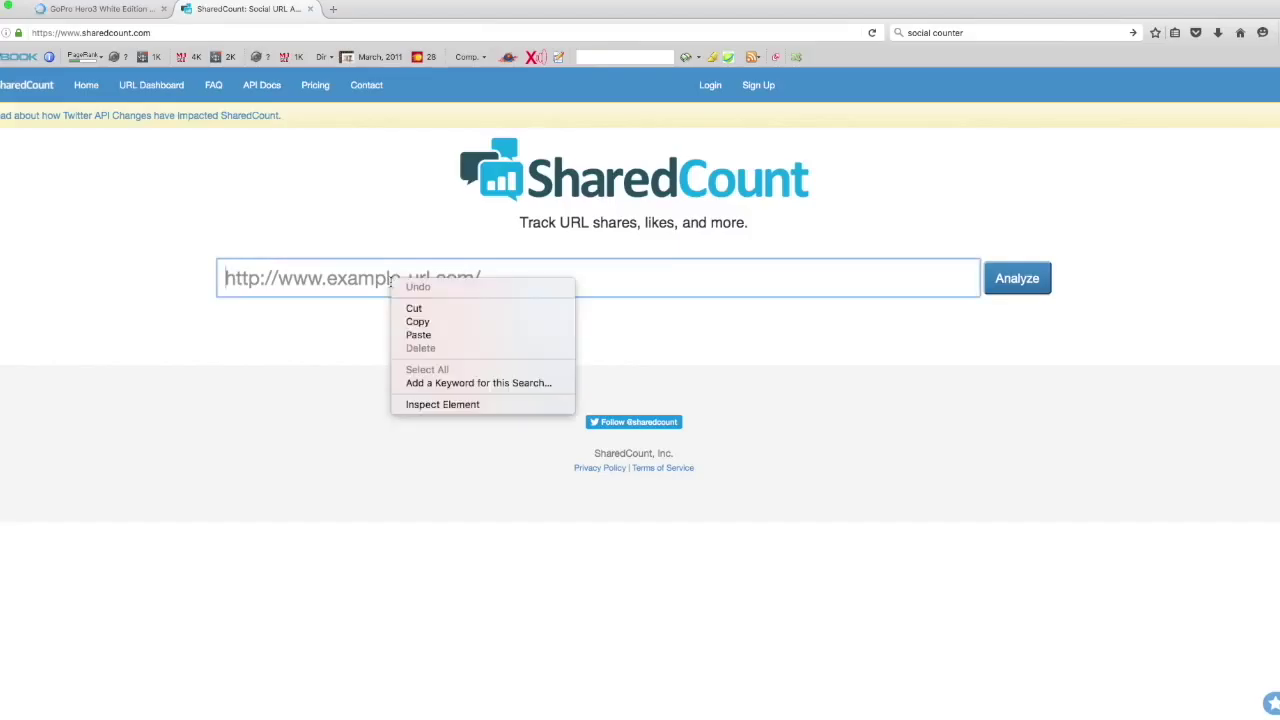
{"action": "left_click", "coordinate": [440, 339]}
{"action": "key", "text": "Return"}
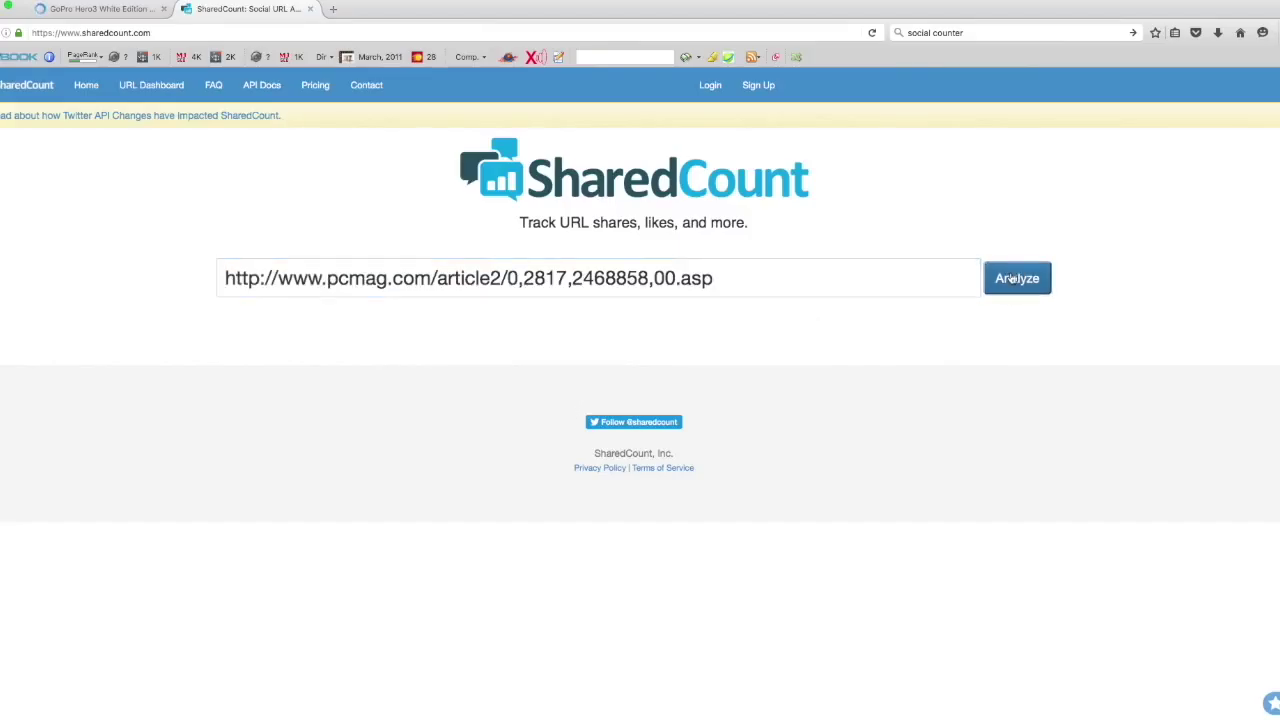
{"action": "scroll", "coordinate": [480, 372], "scroll_direction": "down", "scroll_amount": 1}
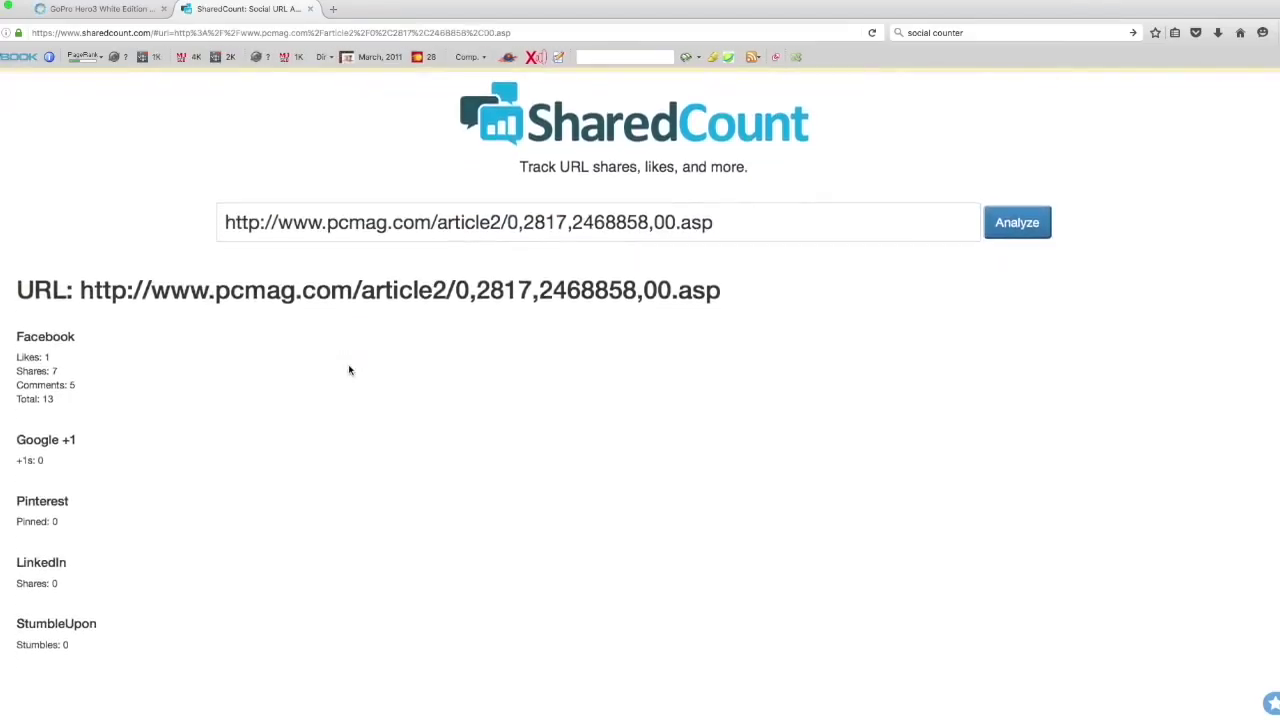